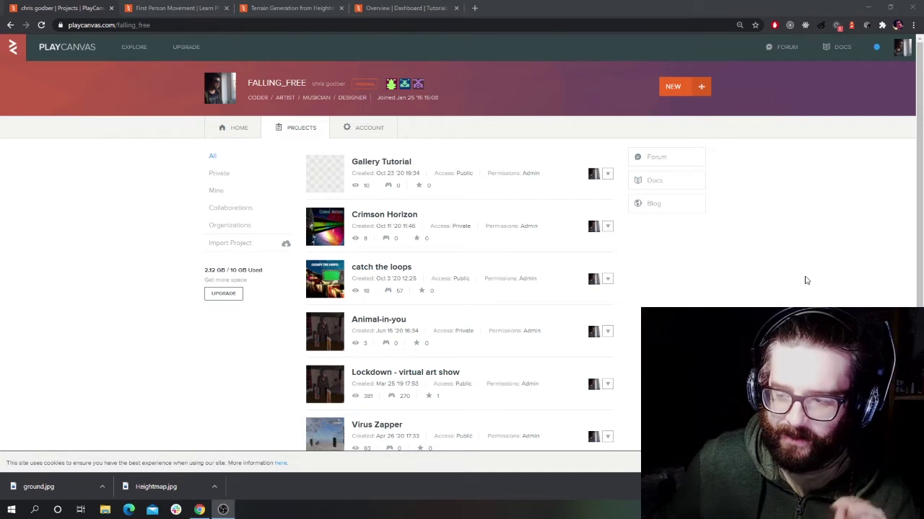
Step: Create a private blank project named "FPS project" with the description "FPS Project"
{"action": "scroll", "coordinate": [532, 264], "scroll_direction": "down", "scroll_amount": 3}
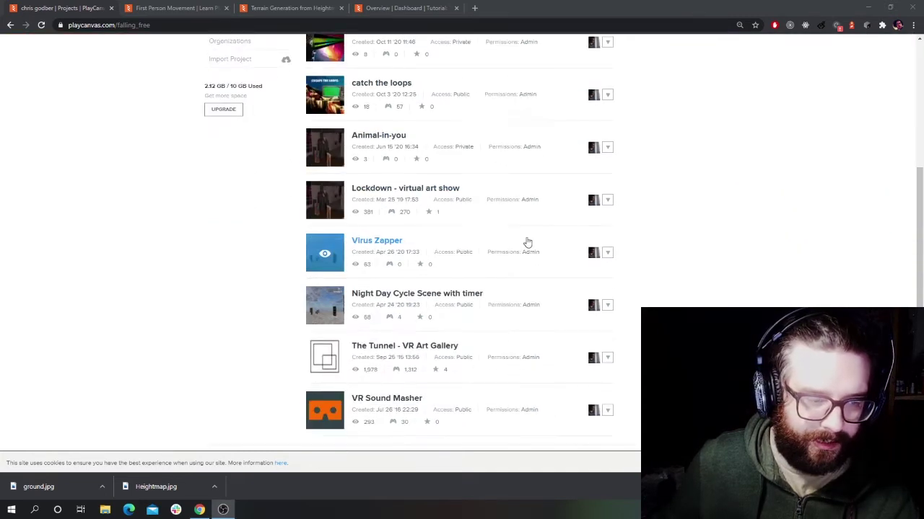
{"action": "scroll", "coordinate": [526, 249], "scroll_direction": "up", "scroll_amount": 3}
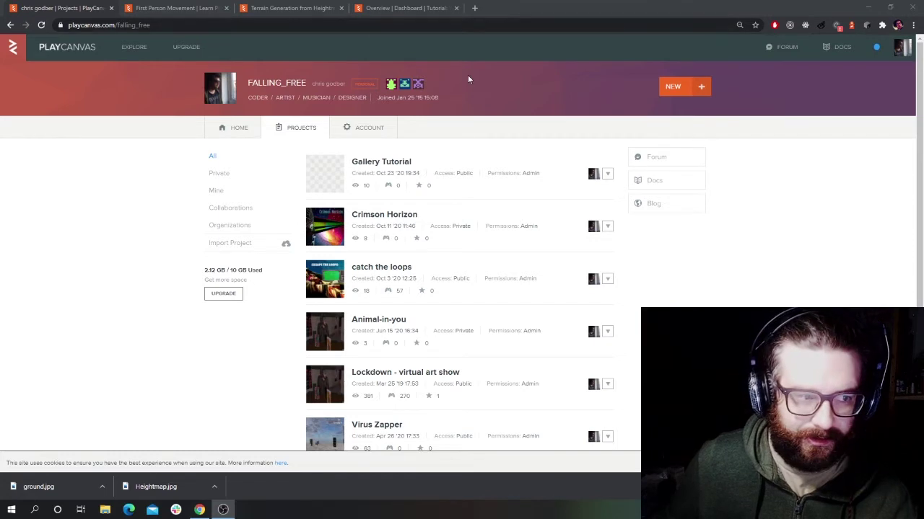
{"action": "left_click", "coordinate": [675, 87]}
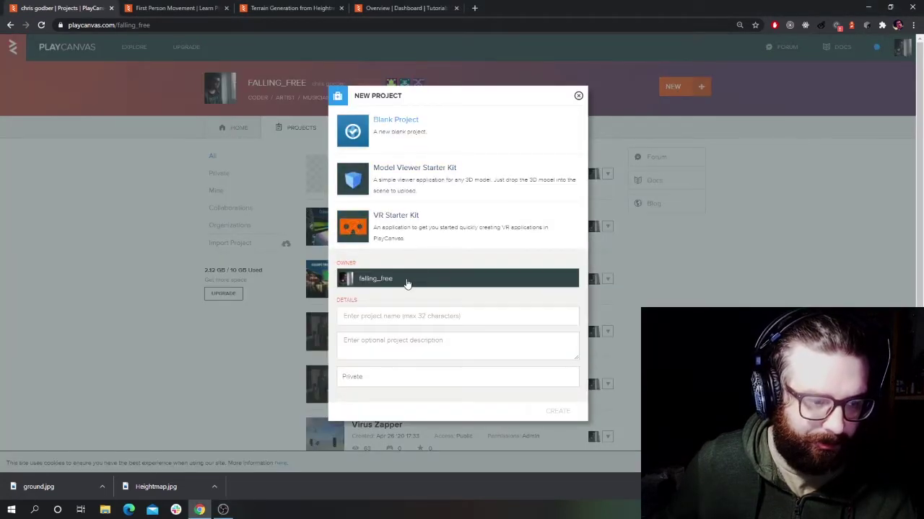
{"action": "left_click", "coordinate": [400, 315]}
{"action": "type", "text": "FPS"}
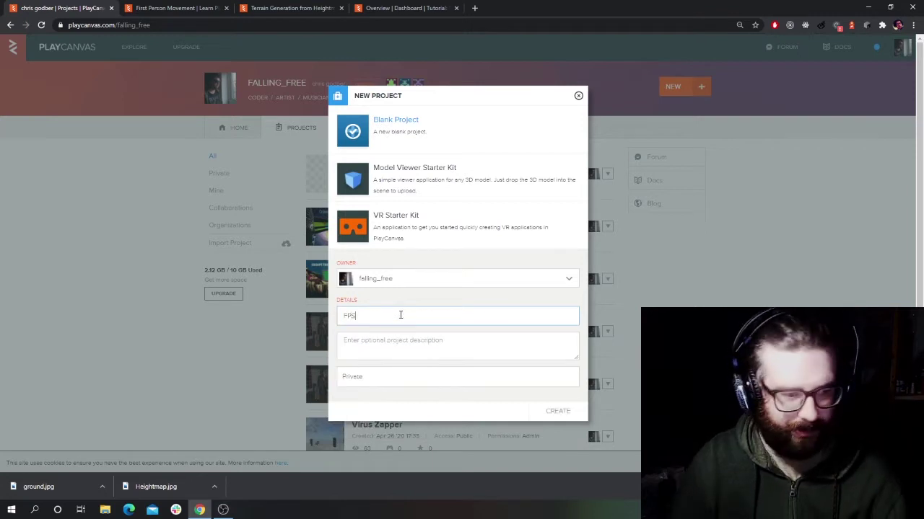
{"action": "type", "text": " project"}
{"action": "left_click", "coordinate": [422, 340]}
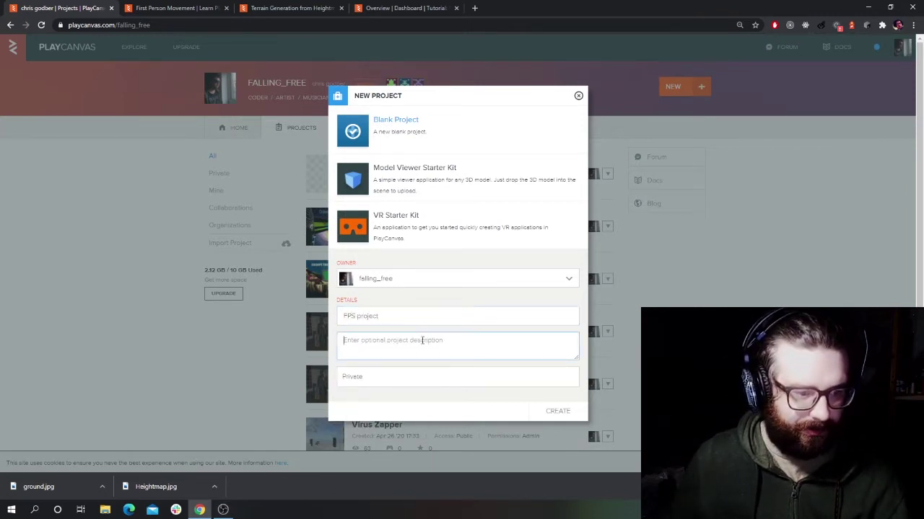
{"action": "type", "text": "FPS Projec"}
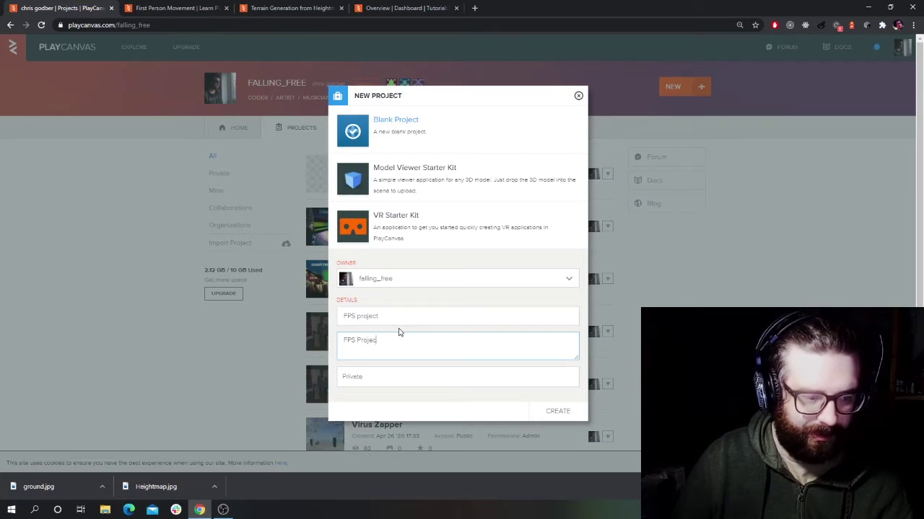
{"action": "scroll", "coordinate": [433, 344], "scroll_direction": "down", "scroll_amount": 3}
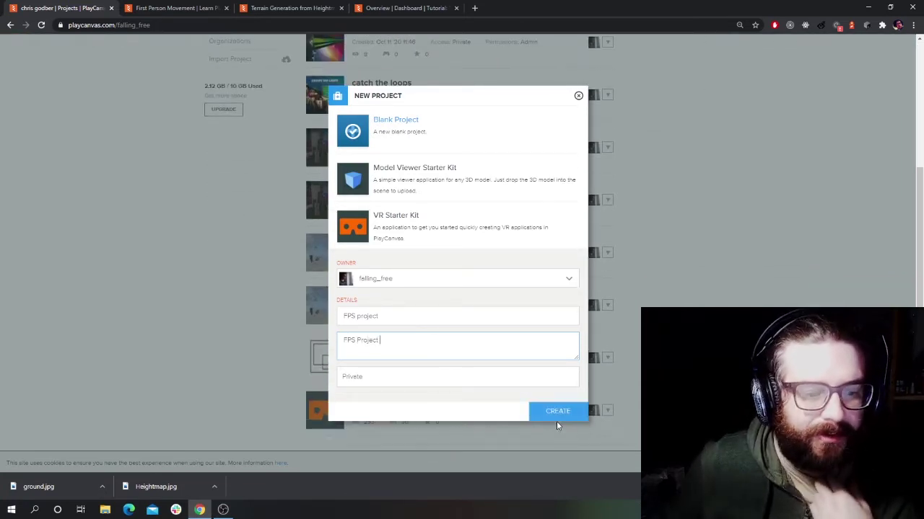
{"action": "left_click", "coordinate": [557, 415]}
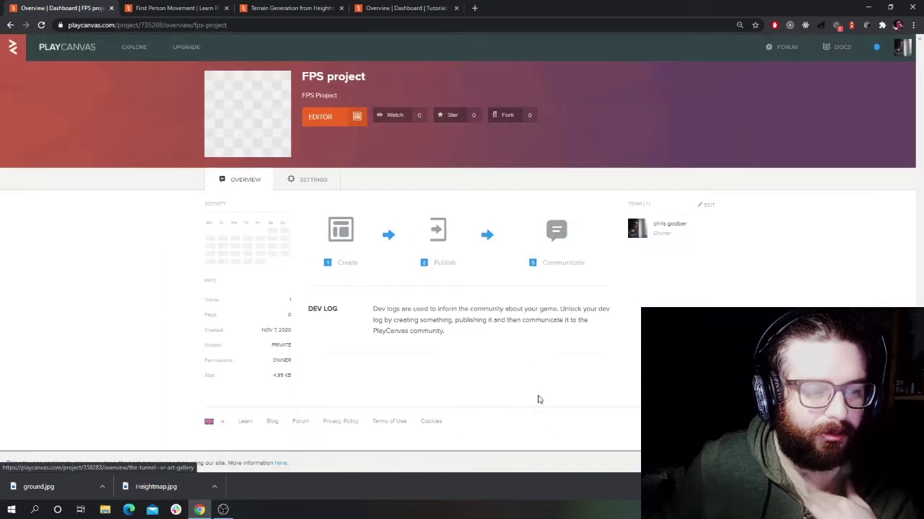
Step: Look through the Terrain Generation from Heightmap and First Person Movement tutorial pages
{"action": "left_click", "coordinate": [296, 8]}
{"action": "left_click", "coordinate": [184, 8]}
{"action": "left_click", "coordinate": [94, 9]}
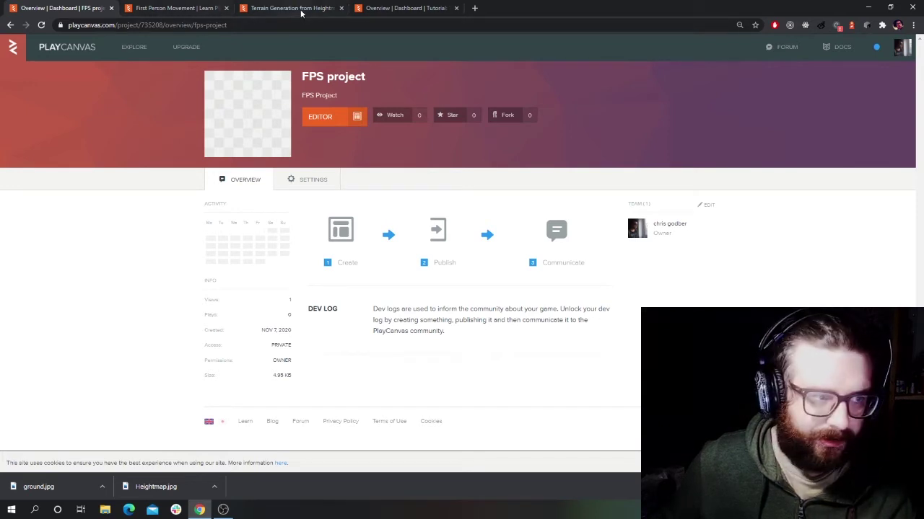
{"action": "left_click", "coordinate": [266, 6]}
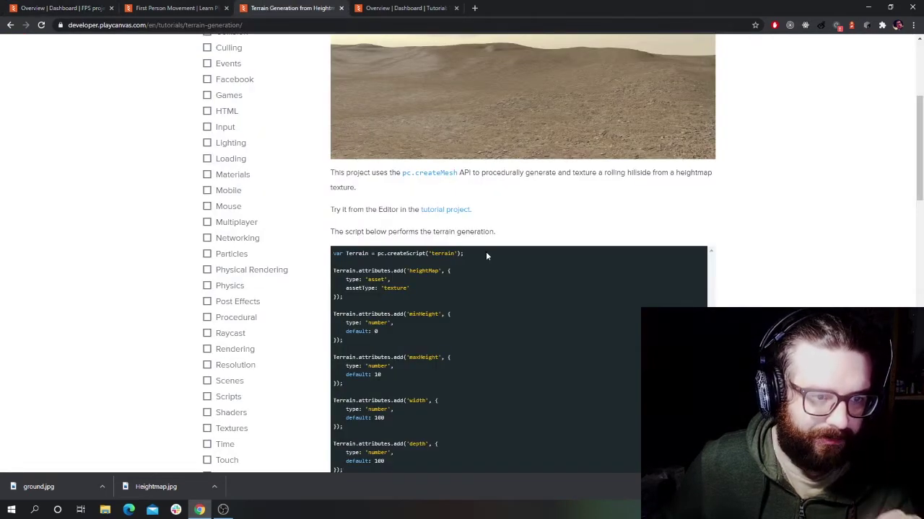
{"action": "scroll", "coordinate": [452, 236], "scroll_direction": "up", "scroll_amount": 3}
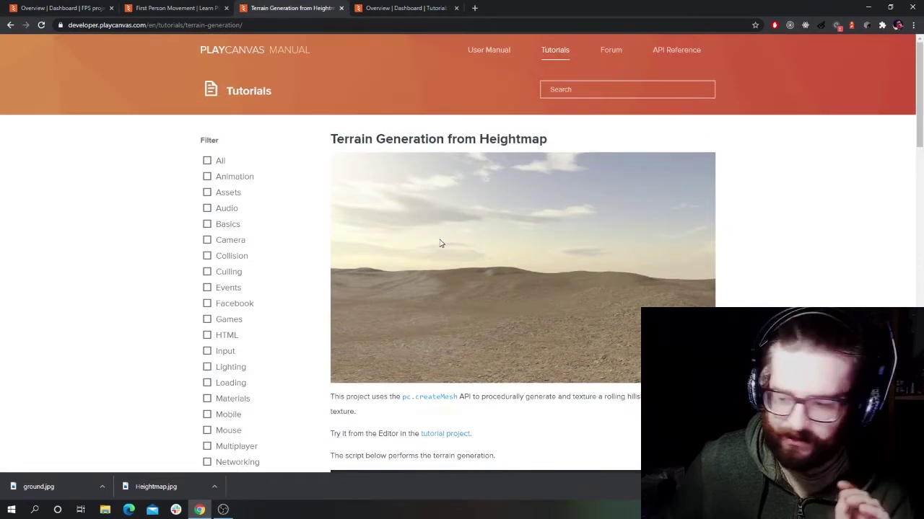
{"action": "scroll", "coordinate": [437, 250], "scroll_direction": "down", "scroll_amount": 2}
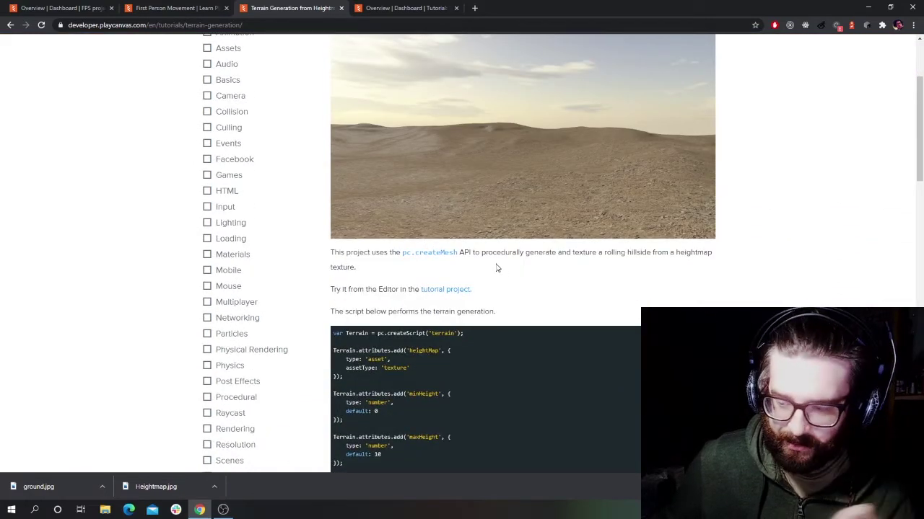
{"action": "scroll", "coordinate": [483, 299], "scroll_direction": "up", "scroll_amount": 3}
{"action": "left_click", "coordinate": [173, 8]}
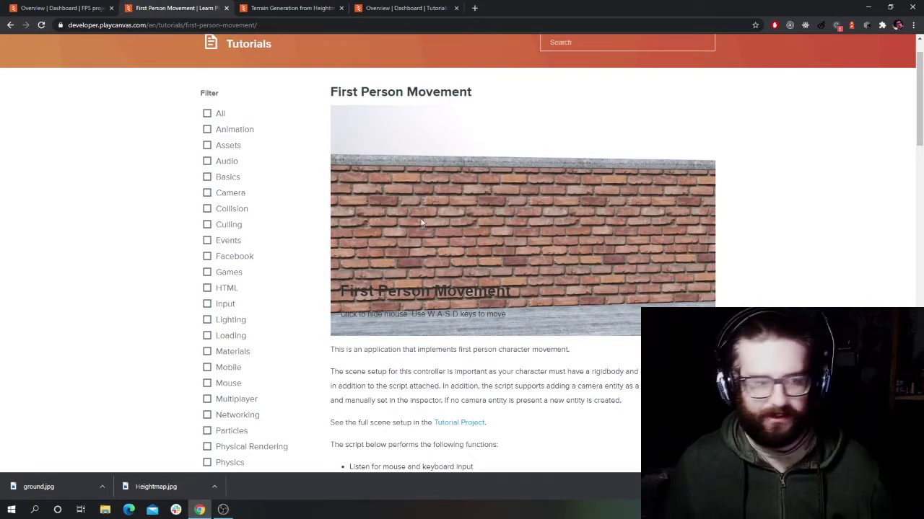
{"action": "scroll", "coordinate": [474, 324], "scroll_direction": "down", "scroll_amount": 2}
{"action": "scroll", "coordinate": [473, 325], "scroll_direction": "down", "scroll_amount": 5}
{"action": "scroll", "coordinate": [463, 321], "scroll_direction": "up", "scroll_amount": 7}
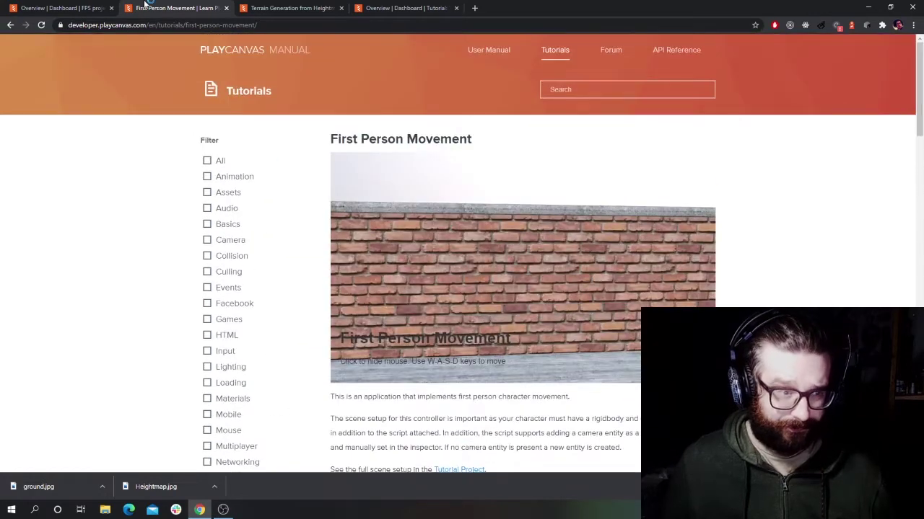
{"action": "left_click", "coordinate": [402, 7]}
Step: Open the FPS project in the editor and load its Untitled scene
{"action": "left_click", "coordinate": [55, 6]}
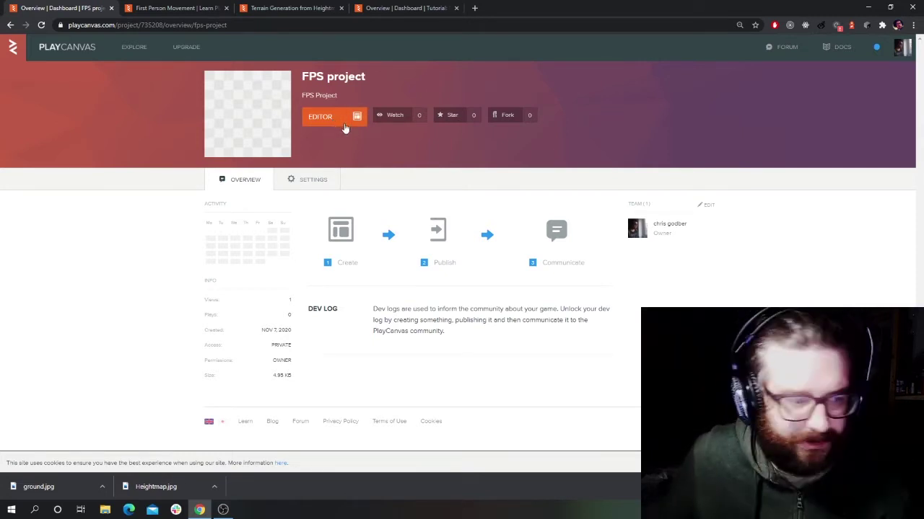
{"action": "left_click", "coordinate": [318, 116]}
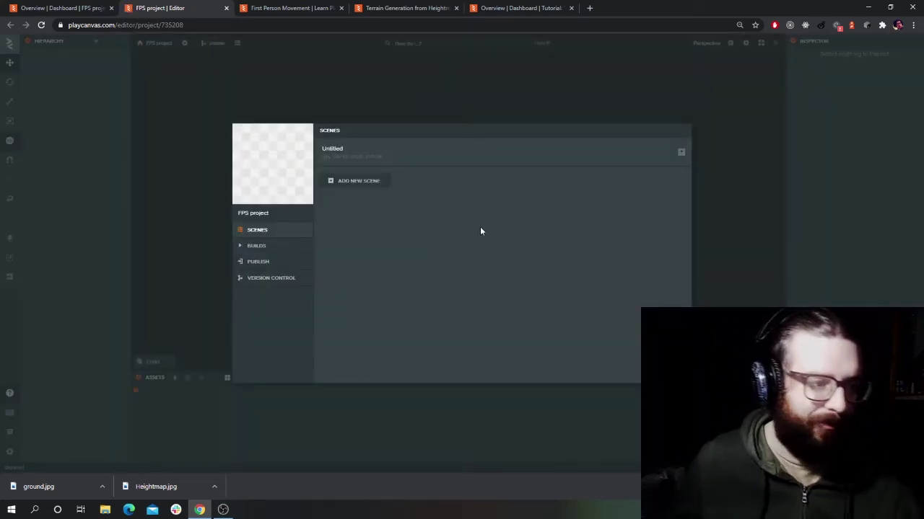
{"action": "left_click", "coordinate": [407, 152]}
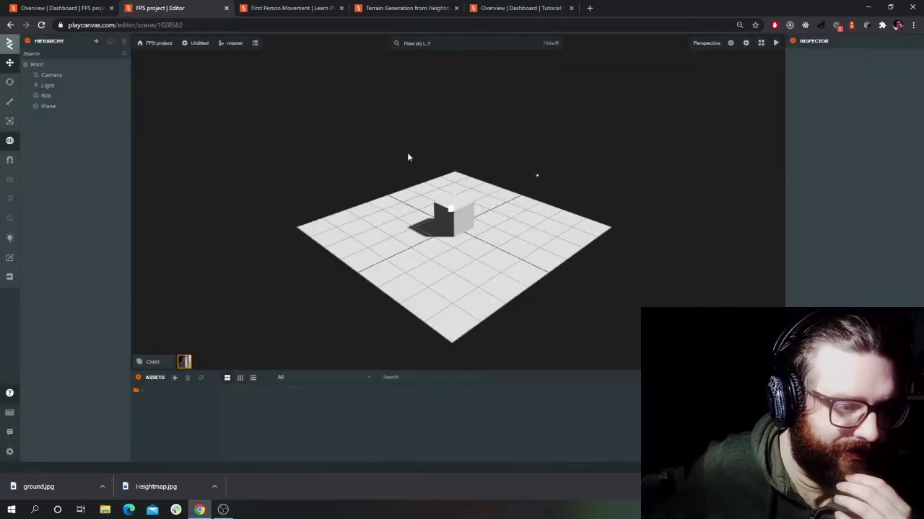
Step: Rename the Untitled scene to "level1" in the scene settings
{"action": "left_click", "coordinate": [36, 65]}
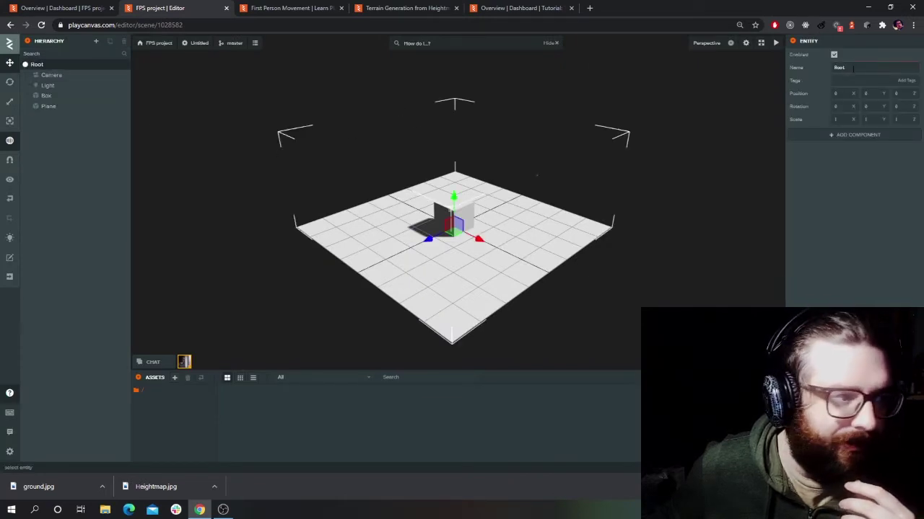
{"action": "left_click", "coordinate": [202, 45]}
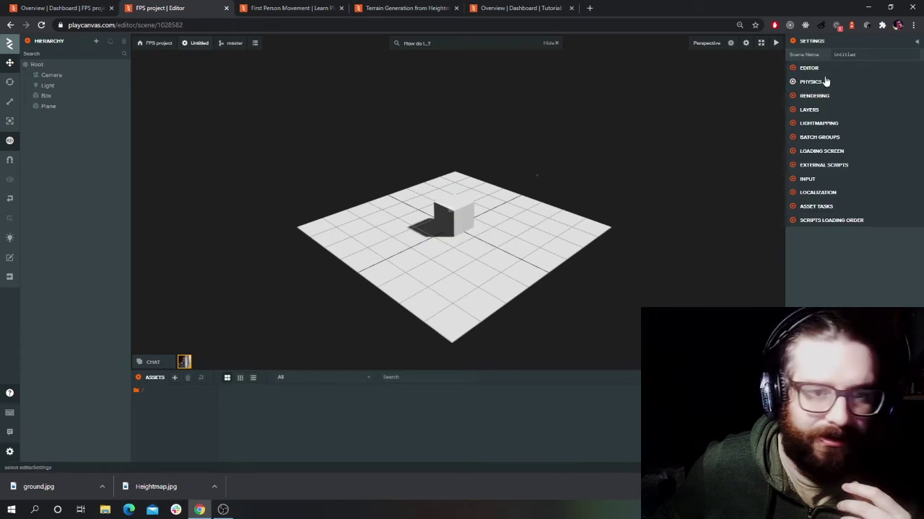
{"action": "type", "text": "Lev"}
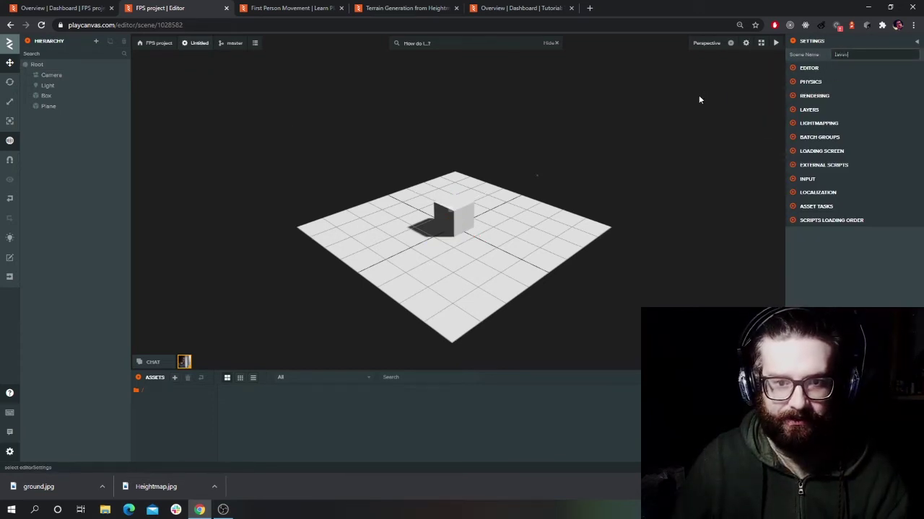
{"action": "type", "text": "el1"}
{"action": "key", "text": "Return"}
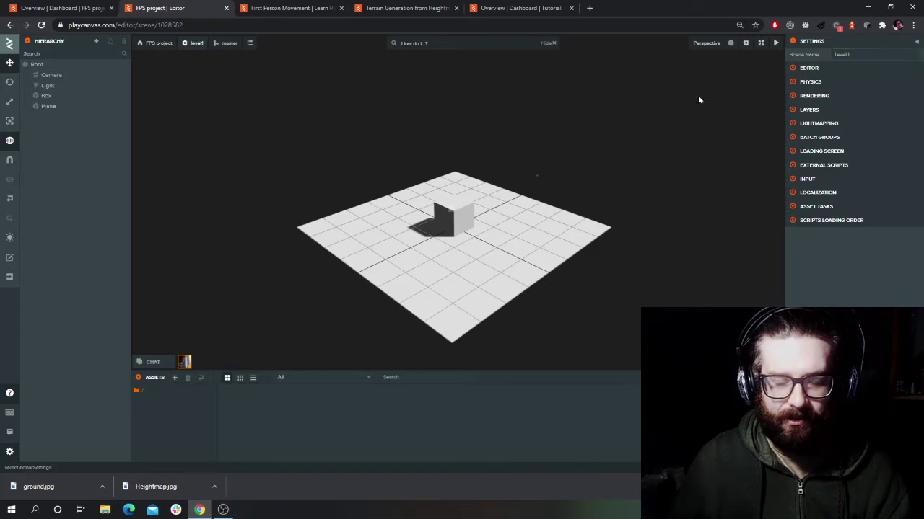
{"action": "left_click", "coordinate": [810, 67]}
{"action": "left_click", "coordinate": [801, 70]}
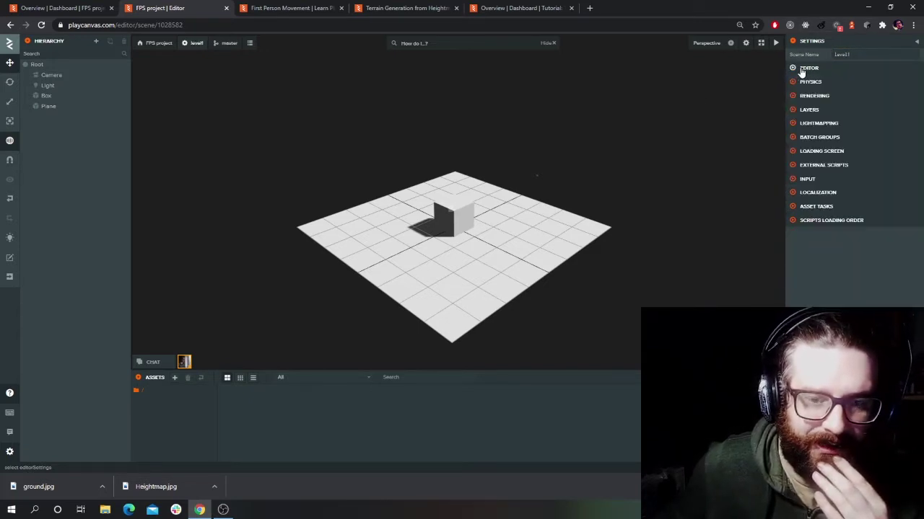
{"action": "left_click", "coordinate": [801, 70]}
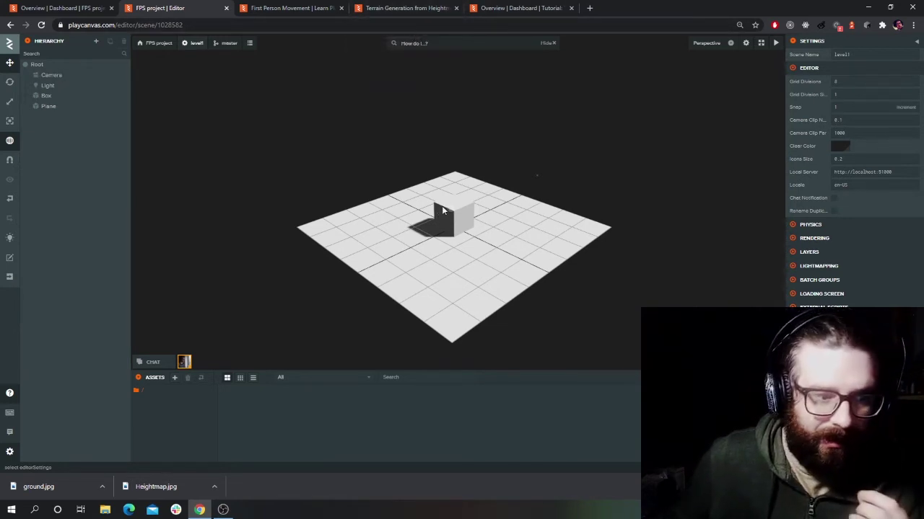
{"action": "left_click", "coordinate": [546, 245]}
{"action": "left_click", "coordinate": [255, 70]}
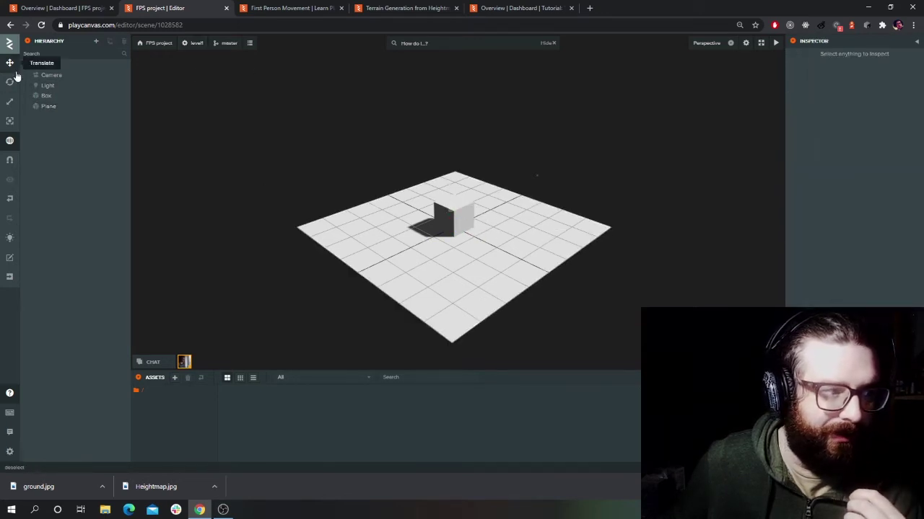
Step: Add a new empty entity under Root and name it "player"
{"action": "right_click", "coordinate": [41, 67]}
{"action": "mouse_move", "coordinate": [41, 73]}
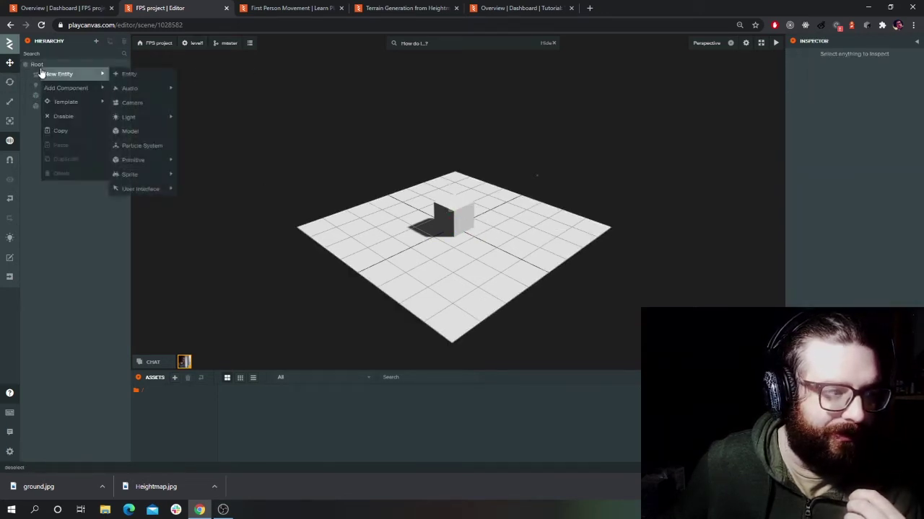
{"action": "left_click", "coordinate": [145, 77]}
{"action": "left_click_drag", "start_coordinate": [866, 67], "coordinate": [522, 74]}
{"action": "type", "text": "player"}
{"action": "key", "text": "Return"}
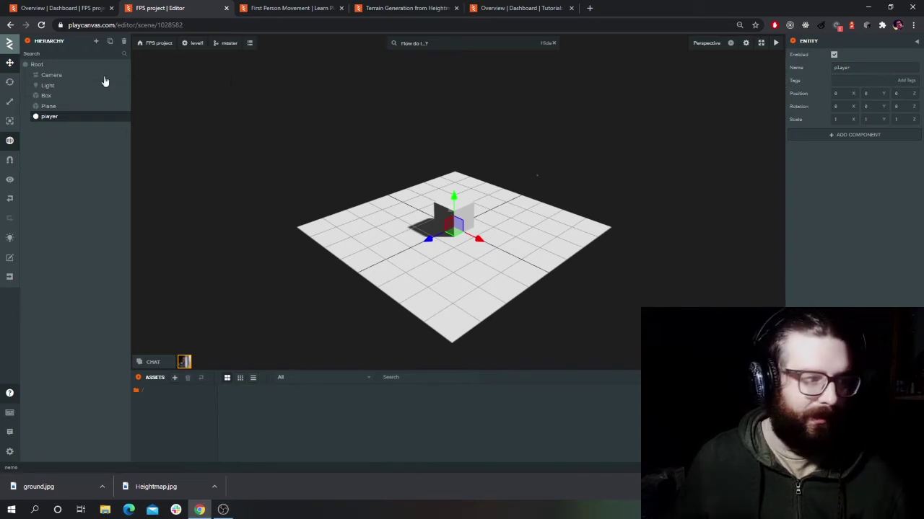
Step: Examine the First Person Movement tutorial's scene setup requirements, rigidbody settings and movement script
{"action": "left_click", "coordinate": [287, 6]}
{"action": "scroll", "coordinate": [493, 268], "scroll_direction": "down", "scroll_amount": 8}
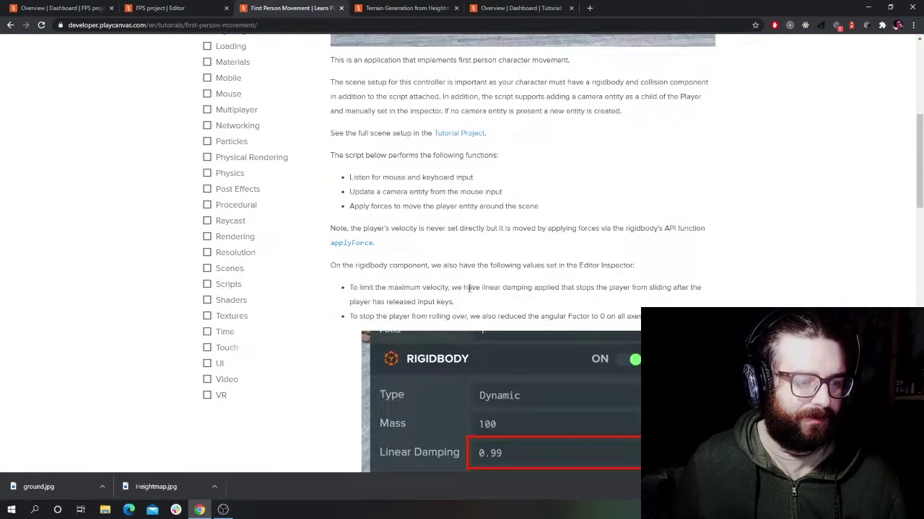
{"action": "scroll", "coordinate": [530, 289], "scroll_direction": "down", "scroll_amount": 4}
{"action": "scroll", "coordinate": [526, 257], "scroll_direction": "up", "scroll_amount": 3}
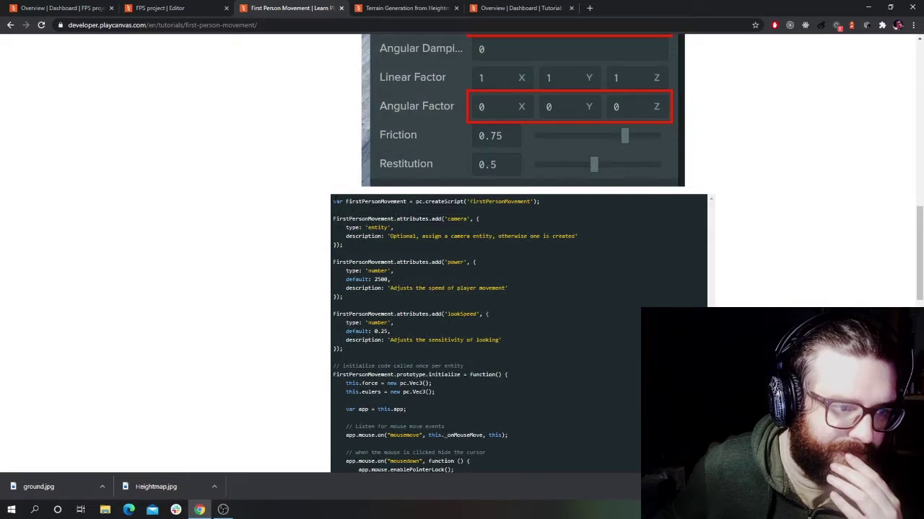
{"action": "left_click_drag", "start_coordinate": [335, 202], "coordinate": [521, 398]}
{"action": "scroll", "coordinate": [551, 333], "scroll_direction": "down", "scroll_amount": 6}
{"action": "scroll", "coordinate": [546, 315], "scroll_direction": "down", "scroll_amount": 5}
{"action": "scroll", "coordinate": [507, 310], "scroll_direction": "up", "scroll_amount": 9}
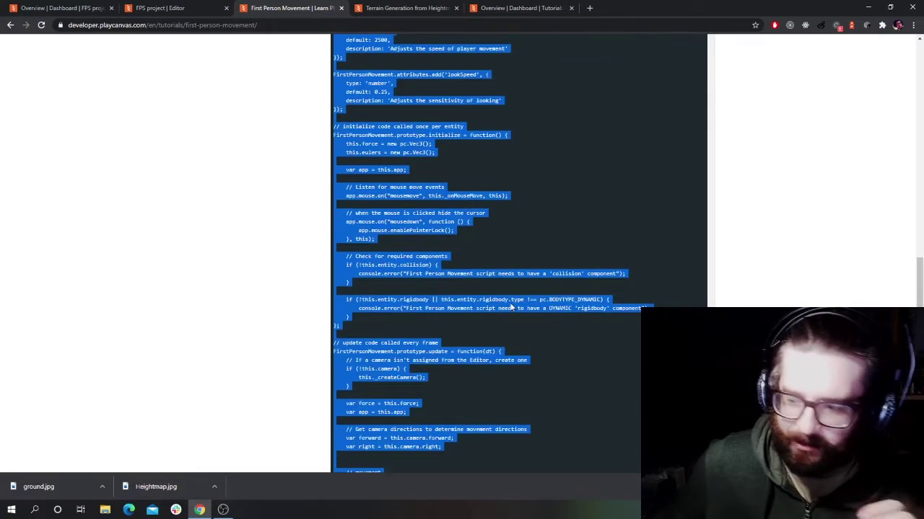
{"action": "scroll", "coordinate": [511, 311], "scroll_direction": "up", "scroll_amount": 10}
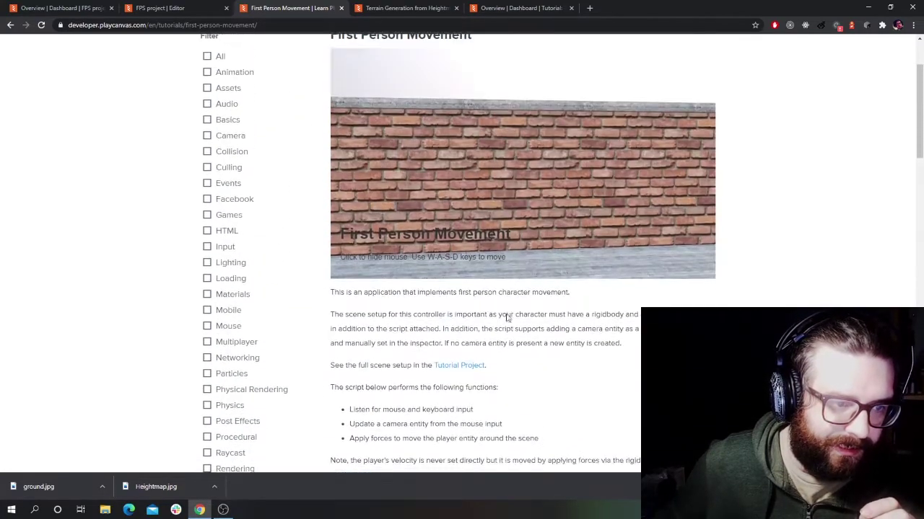
{"action": "scroll", "coordinate": [501, 316], "scroll_direction": "down", "scroll_amount": 1}
{"action": "scroll", "coordinate": [490, 299], "scroll_direction": "down", "scroll_amount": 2}
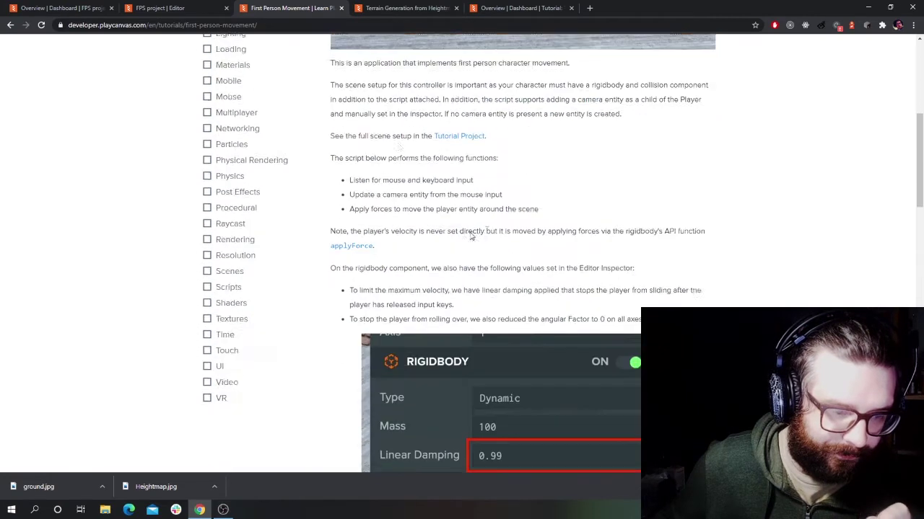
Step: Return to the FPS project's scene editor and add a Script component to the player entity
{"action": "left_click", "coordinate": [44, 10]}
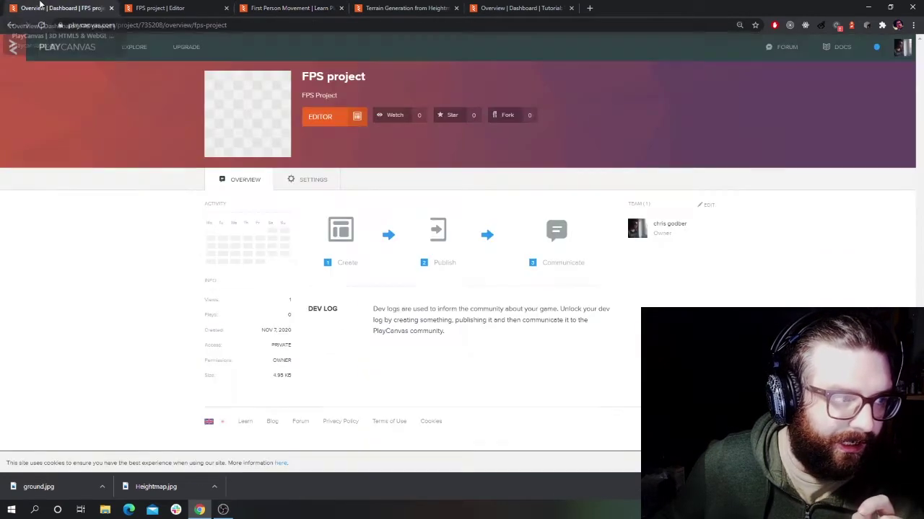
{"action": "left_click", "coordinate": [160, 8]}
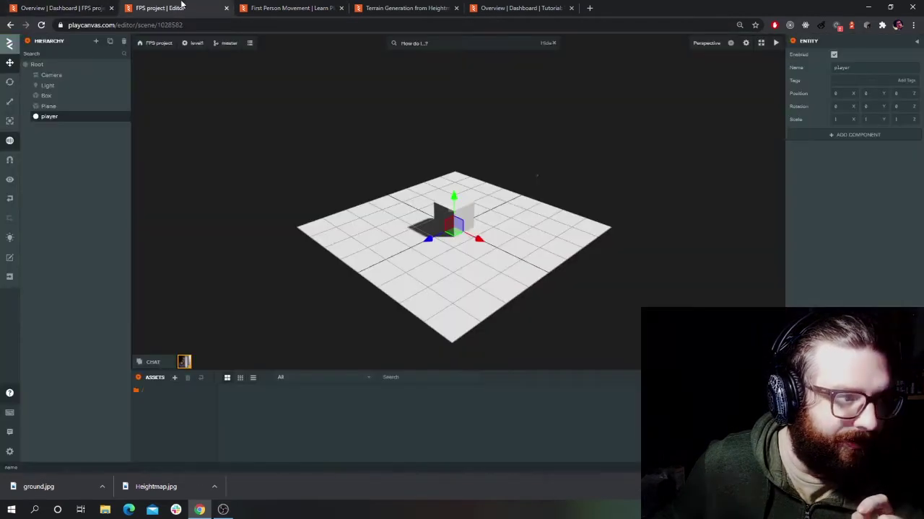
{"action": "right_click", "coordinate": [49, 116]}
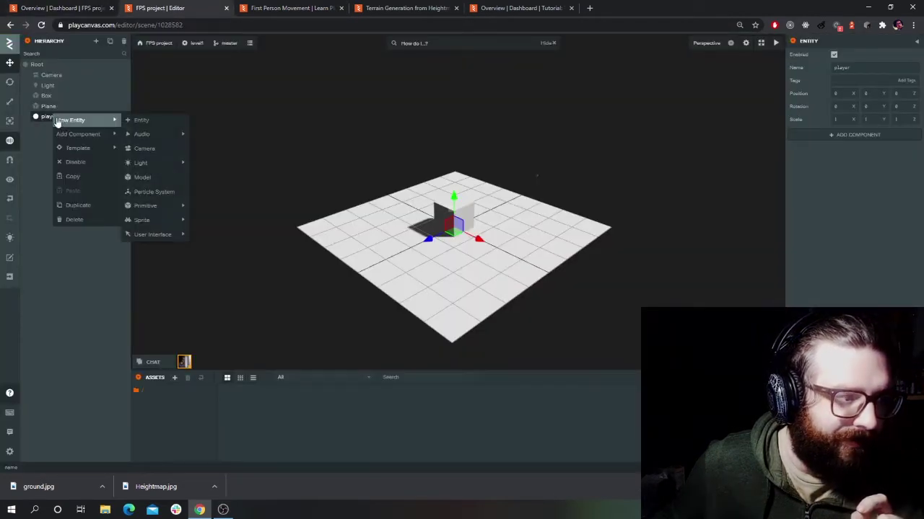
{"action": "left_click", "coordinate": [862, 138]}
{"action": "left_click", "coordinate": [862, 137]}
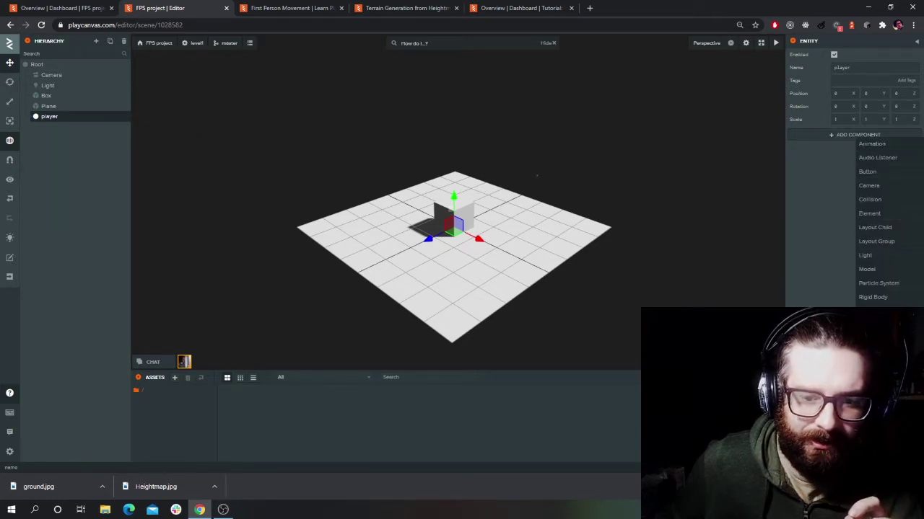
{"action": "left_click", "coordinate": [868, 324]}
Step: Find the movement code in the First Person Movement tutorial and select its script name, firstPersonMovement, for copying
{"action": "left_click", "coordinate": [492, 6]}
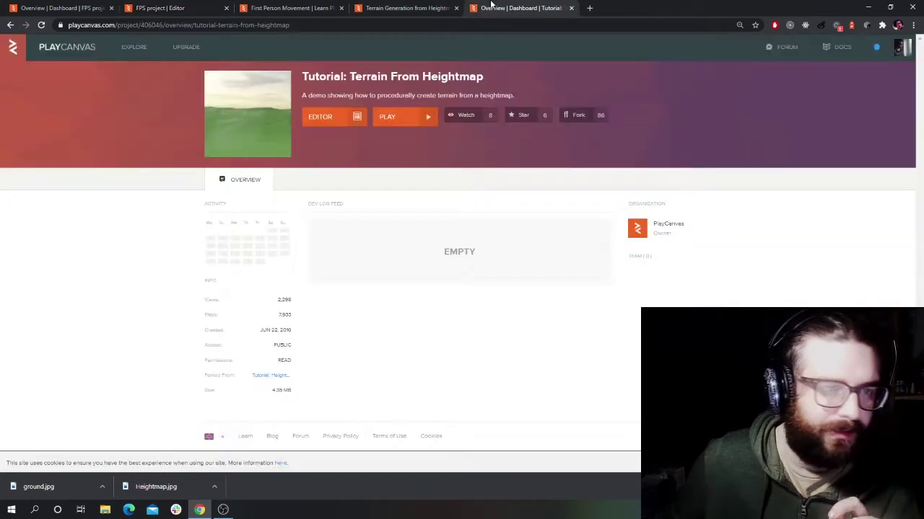
{"action": "left_click", "coordinate": [447, 7]}
{"action": "scroll", "coordinate": [443, 338], "scroll_direction": "down", "scroll_amount": 1}
{"action": "scroll", "coordinate": [443, 338], "scroll_direction": "down", "scroll_amount": 5}
{"action": "scroll", "coordinate": [462, 264], "scroll_direction": "up", "scroll_amount": 2}
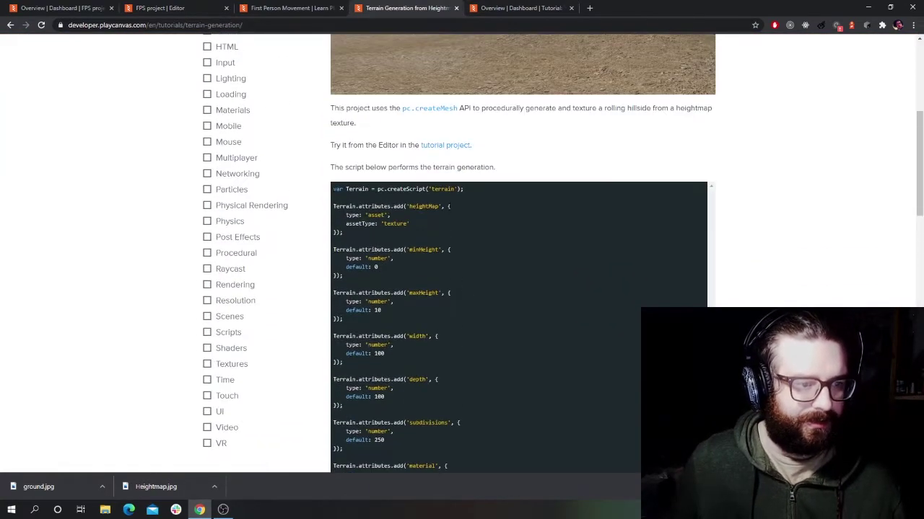
{"action": "scroll", "coordinate": [476, 232], "scroll_direction": "down", "scroll_amount": 10}
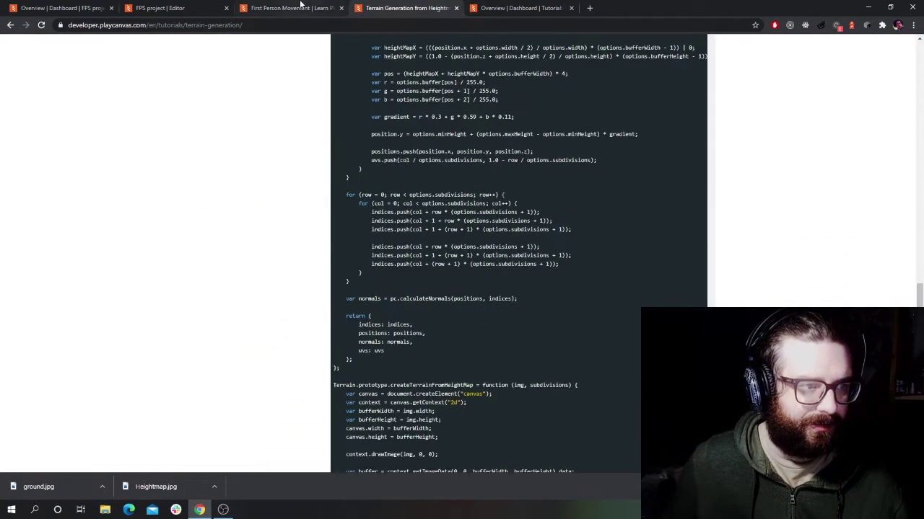
{"action": "left_click", "coordinate": [288, 8]}
{"action": "scroll", "coordinate": [512, 305], "scroll_direction": "down", "scroll_amount": 6}
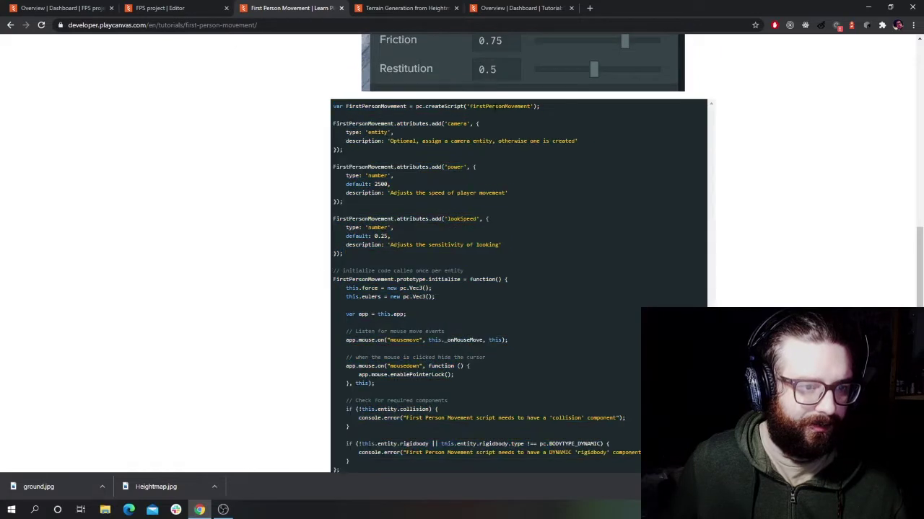
{"action": "left_click_drag", "start_coordinate": [532, 106], "coordinate": [473, 106]}
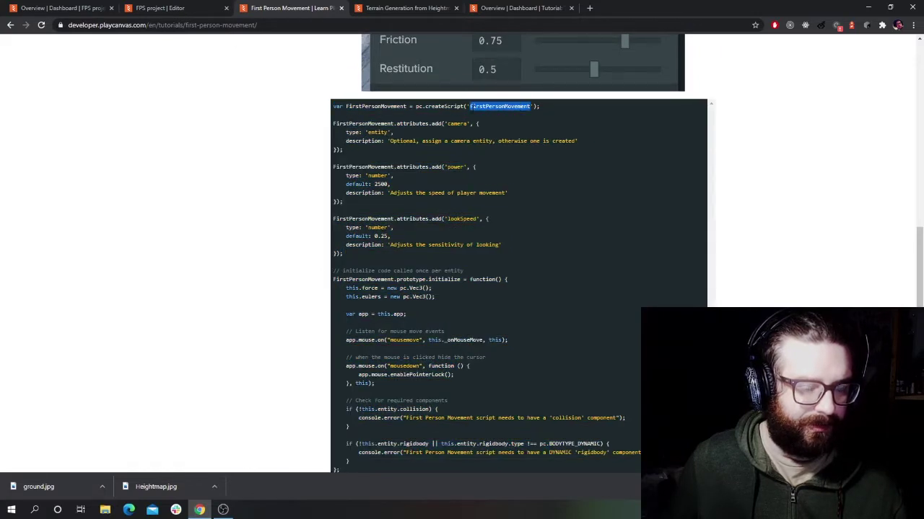
Step: Create a new script named "firstPersonMovement" in the player entity's Script component
{"action": "left_click", "coordinate": [514, 10]}
{"action": "left_click", "coordinate": [397, 6]}
{"action": "left_click", "coordinate": [226, 5]}
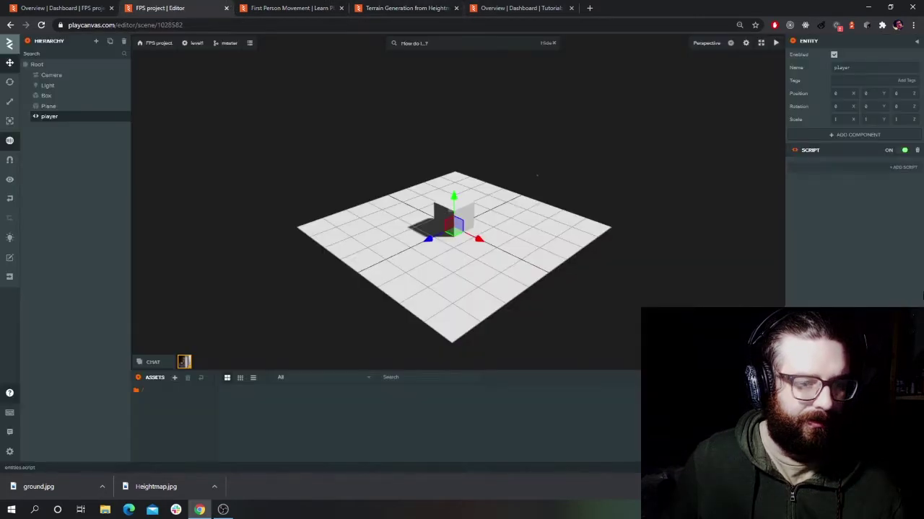
{"action": "left_click", "coordinate": [828, 161]}
{"action": "type", "text": "firstPersonMovement"}
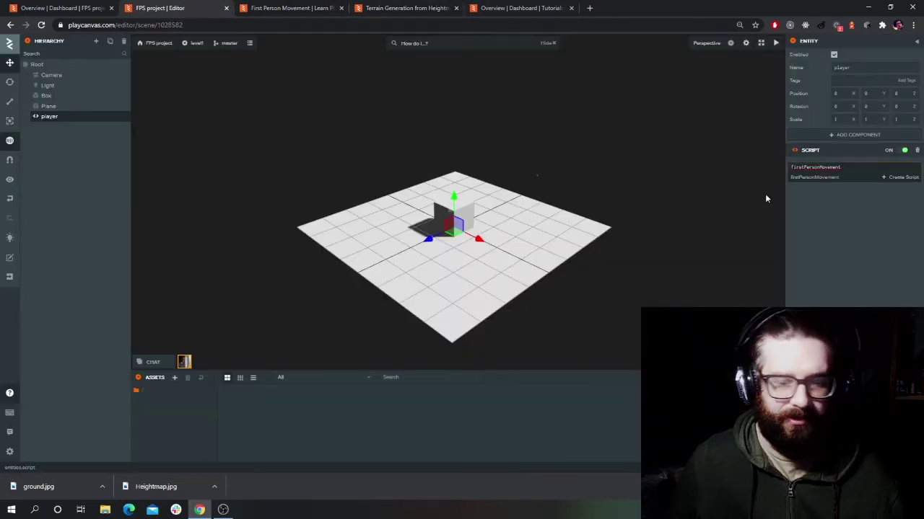
{"action": "key", "text": "Return"}
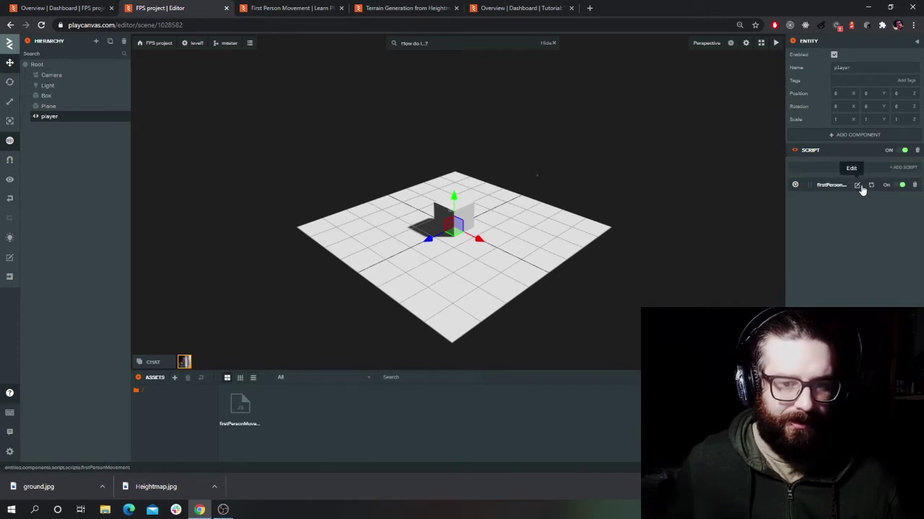
Step: Open the firstPersonMovement script for editing, and copy the complete movement code from the First Person Movement tutorial
{"action": "left_click", "coordinate": [856, 185]}
{"action": "left_click", "coordinate": [430, 6]}
{"action": "left_click", "coordinate": [488, 300]}
{"action": "key", "text": "ctrl+a"}
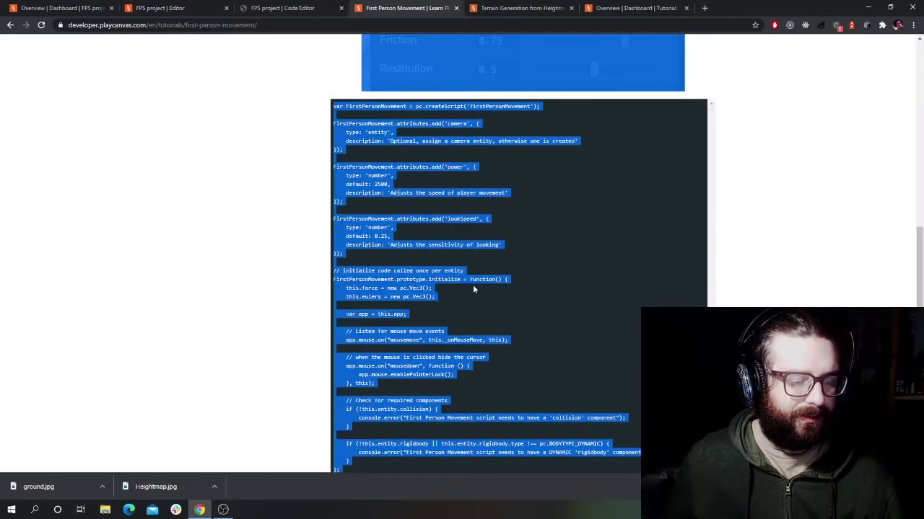
{"action": "left_click", "coordinate": [325, 101]}
{"action": "left_click_drag", "start_coordinate": [331, 107], "coordinate": [435, 395]}
{"action": "scroll", "coordinate": [467, 349], "scroll_direction": "down", "scroll_amount": 8}
{"action": "scroll", "coordinate": [464, 332], "scroll_direction": "down", "scroll_amount": 2}
Step: Replace all default code in firstPersonMovement.js with the copied tutorial code and save the file
{"action": "left_click", "coordinate": [249, 8]}
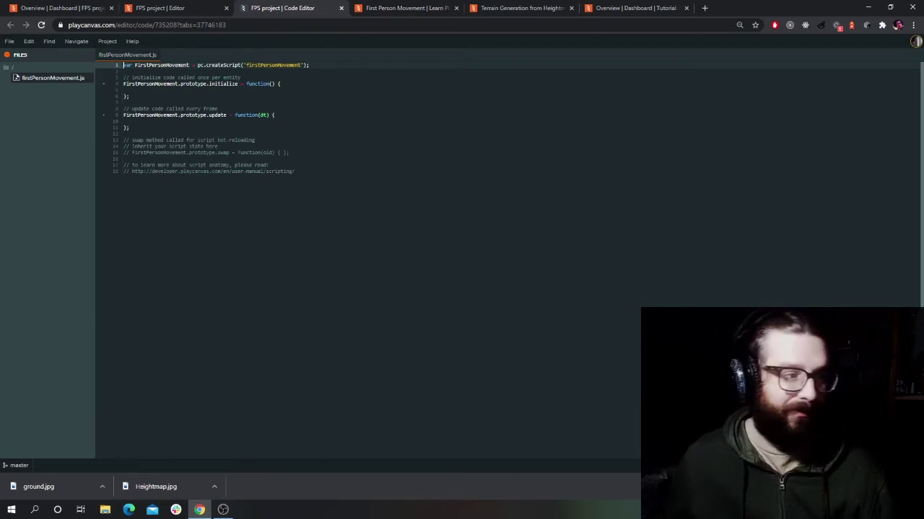
{"action": "key", "text": "ctrl+a"}
{"action": "key", "text": "ctrl+v"}
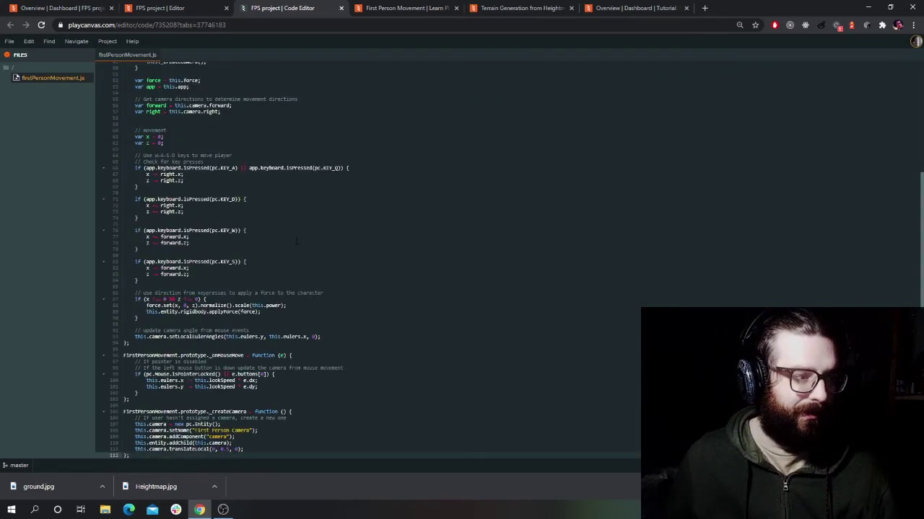
{"action": "scroll", "coordinate": [300, 240], "scroll_direction": "up", "scroll_amount": 10}
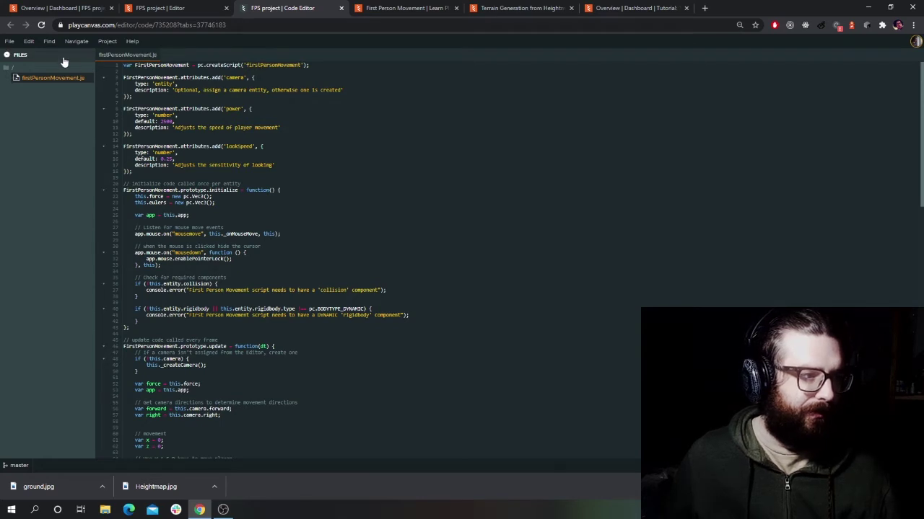
{"action": "left_click", "coordinate": [28, 41]}
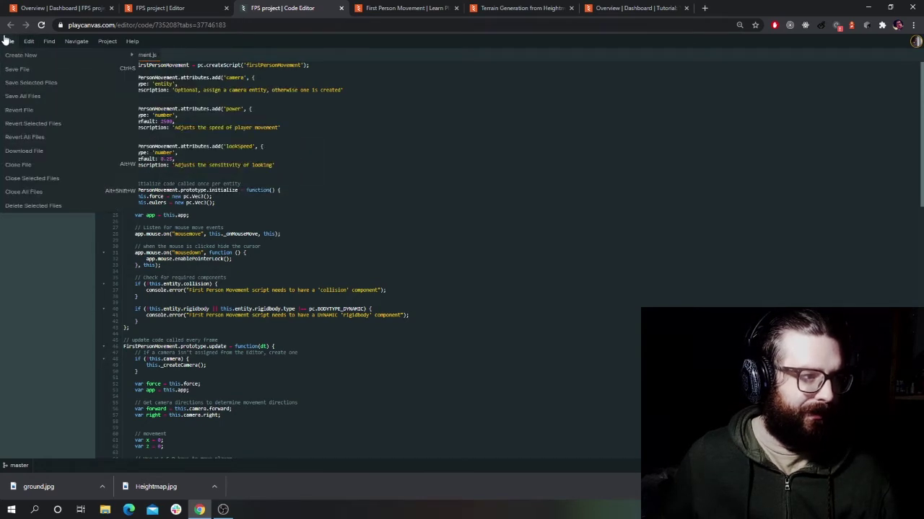
{"action": "left_click", "coordinate": [24, 81]}
{"action": "left_click", "coordinate": [217, 5]}
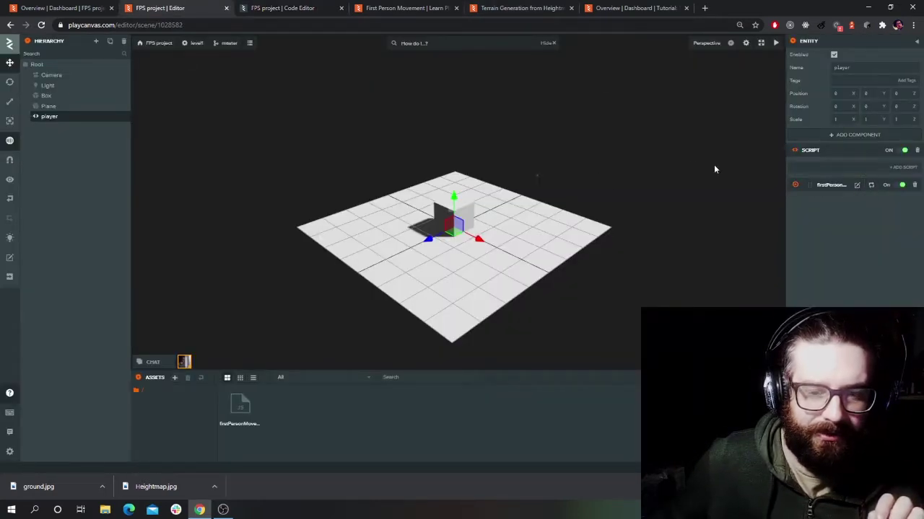
Step: Check that firstPersonMovement.js has been saved and review its code
{"action": "left_click", "coordinate": [281, 7]}
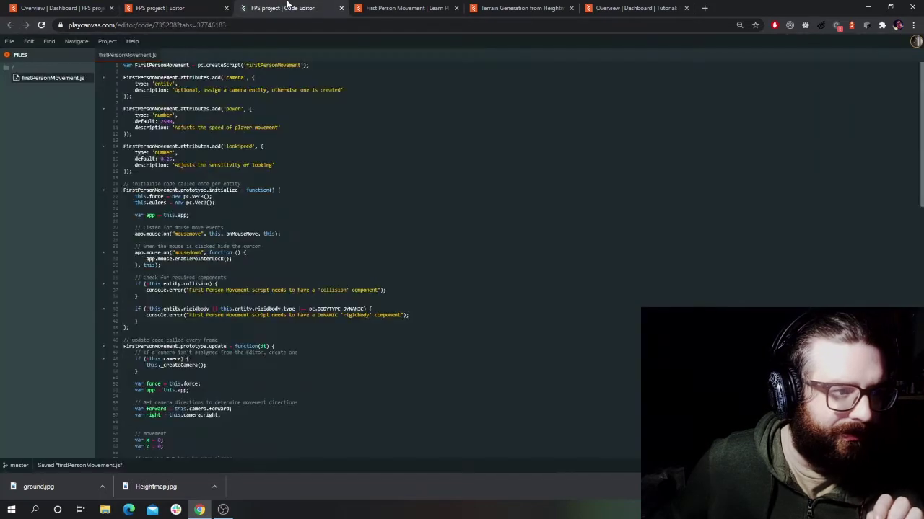
{"action": "left_click", "coordinate": [29, 41]}
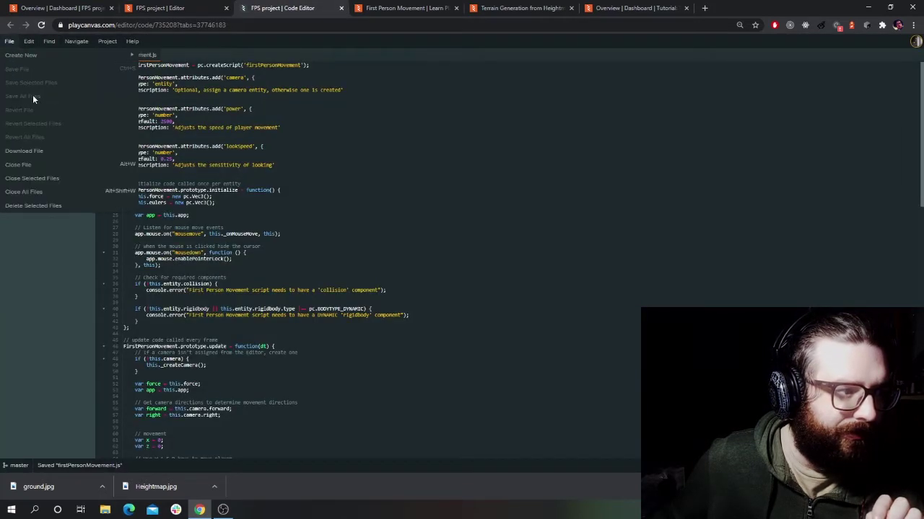
{"action": "left_click", "coordinate": [306, 147]}
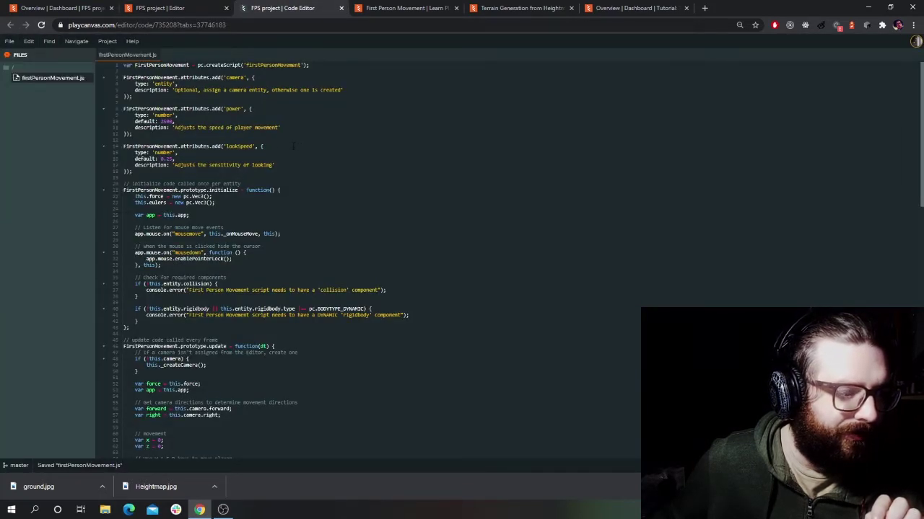
{"action": "scroll", "coordinate": [294, 146], "scroll_direction": "down", "scroll_amount": 5}
{"action": "scroll", "coordinate": [250, 121], "scroll_direction": "up", "scroll_amount": 4}
Step: Open the firstPersonMovement.js asset's properties in the scene editor and parse the script for its attributes
{"action": "left_click", "coordinate": [160, 8]}
{"action": "left_click", "coordinate": [870, 186]}
{"action": "left_click", "coordinate": [837, 168]}
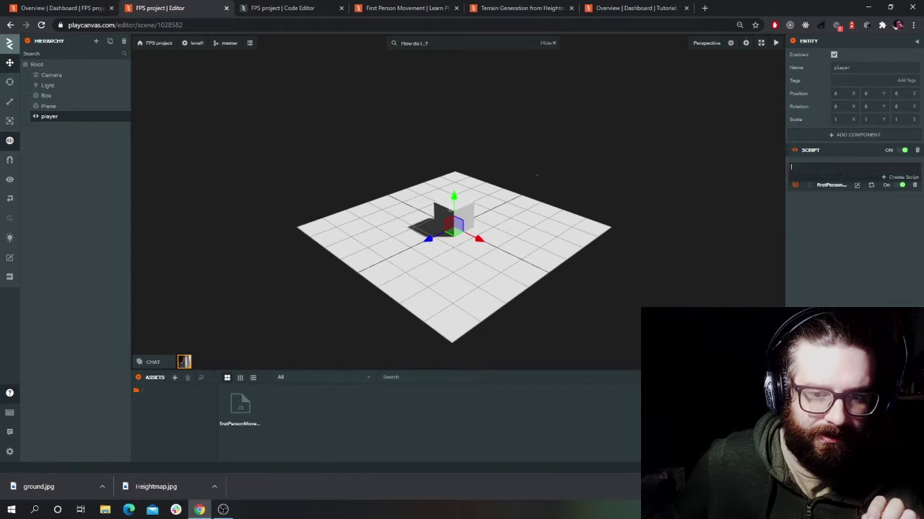
{"action": "left_click", "coordinate": [826, 186]}
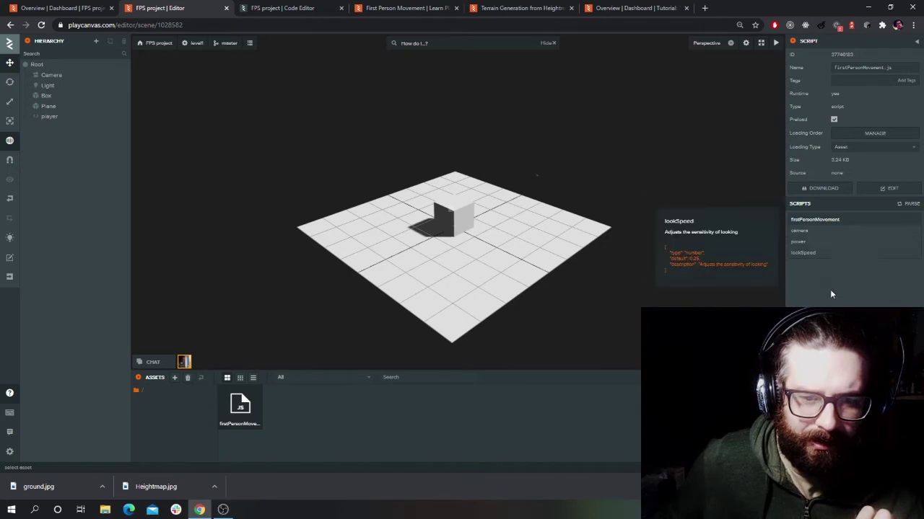
{"action": "left_click", "coordinate": [903, 204]}
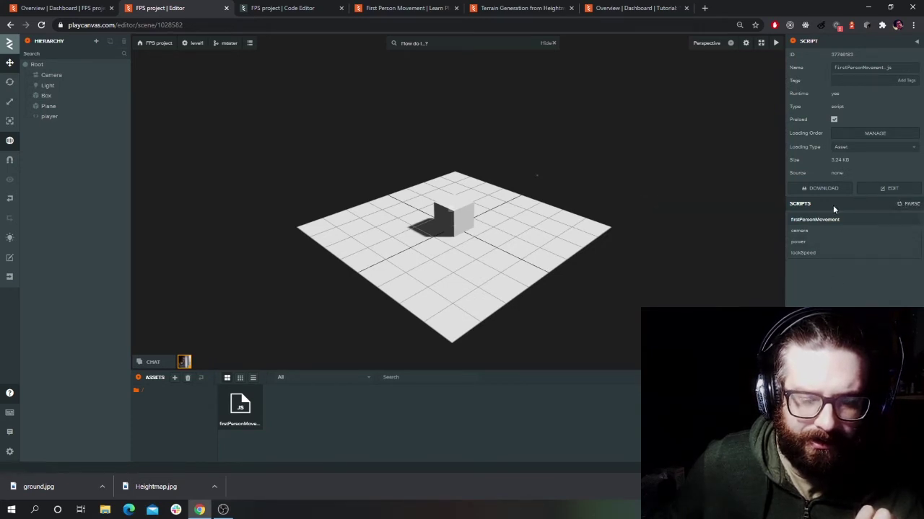
{"action": "mouse_move", "coordinate": [808, 229]}
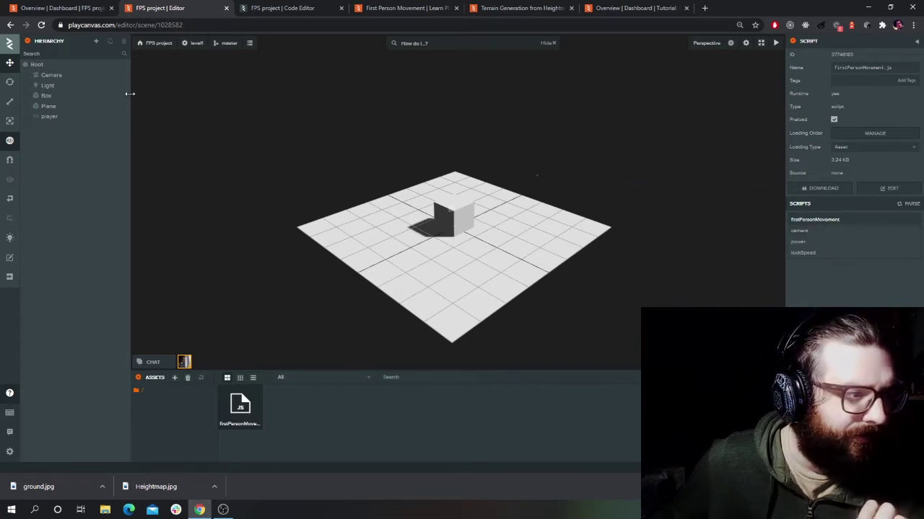
Step: Make the Camera a child of the player entity and assign it to the movement script's camera attribute
{"action": "left_click_drag", "start_coordinate": [74, 77], "coordinate": [86, 120]}
{"action": "left_click", "coordinate": [81, 118]}
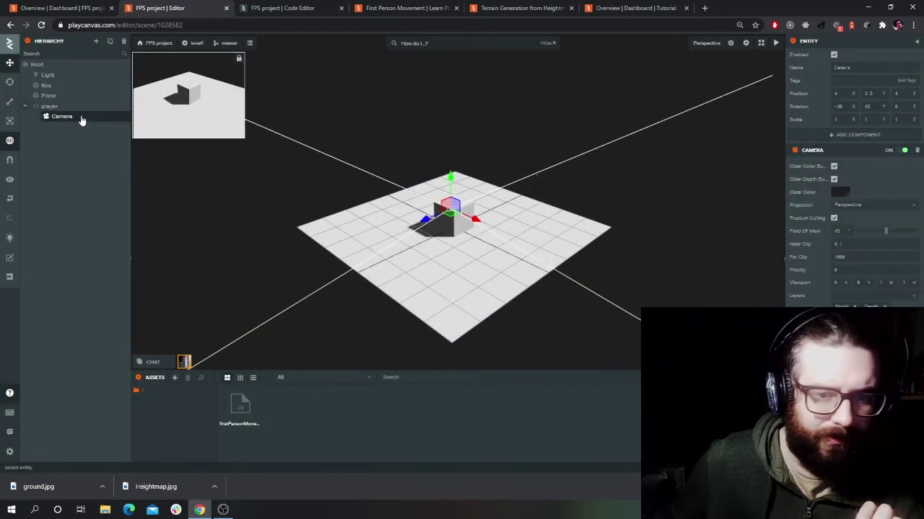
{"action": "left_click", "coordinate": [78, 108]}
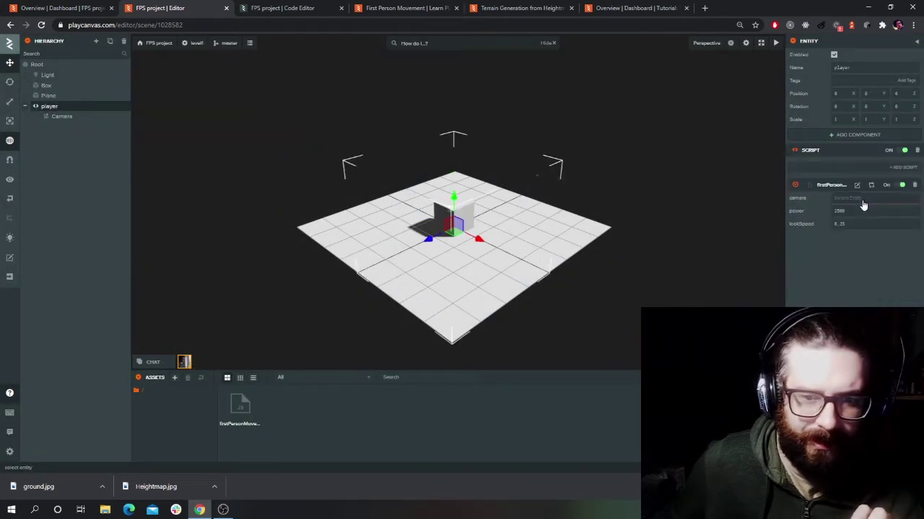
{"action": "left_click", "coordinate": [861, 202]}
{"action": "left_click", "coordinate": [72, 117]}
{"action": "left_click", "coordinate": [848, 211]}
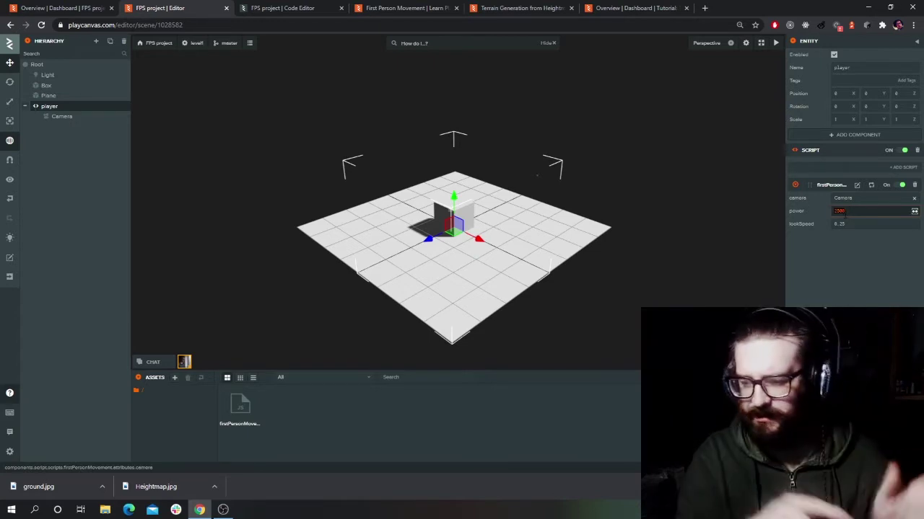
Step: Launch the level1 scene to test the player's movement script, and close the preview
{"action": "left_click", "coordinate": [772, 42]}
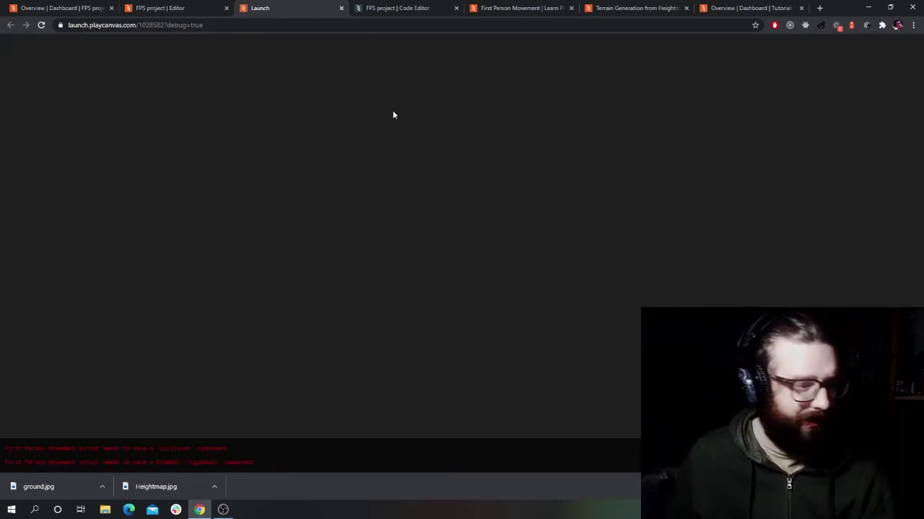
{"action": "left_click", "coordinate": [342, 8]}
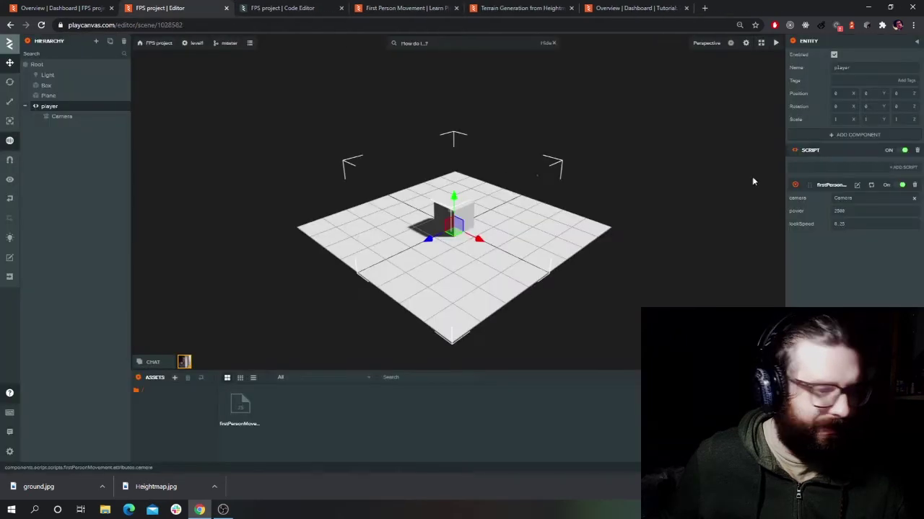
Step: Add Collision and Rigid Body components to the player entity and import the Ammo physics module
{"action": "left_click", "coordinate": [853, 134]}
{"action": "left_click", "coordinate": [863, 197]}
{"action": "left_click", "coordinate": [855, 135]}
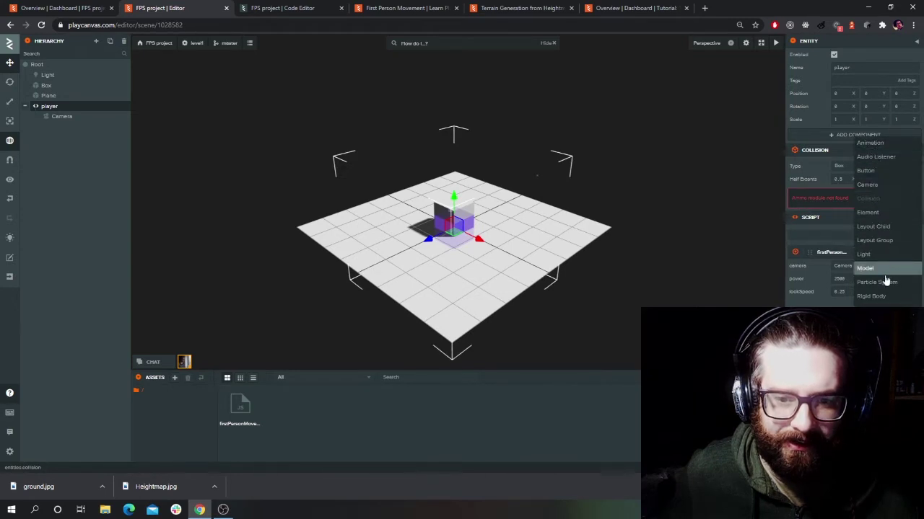
{"action": "left_click", "coordinate": [873, 296]}
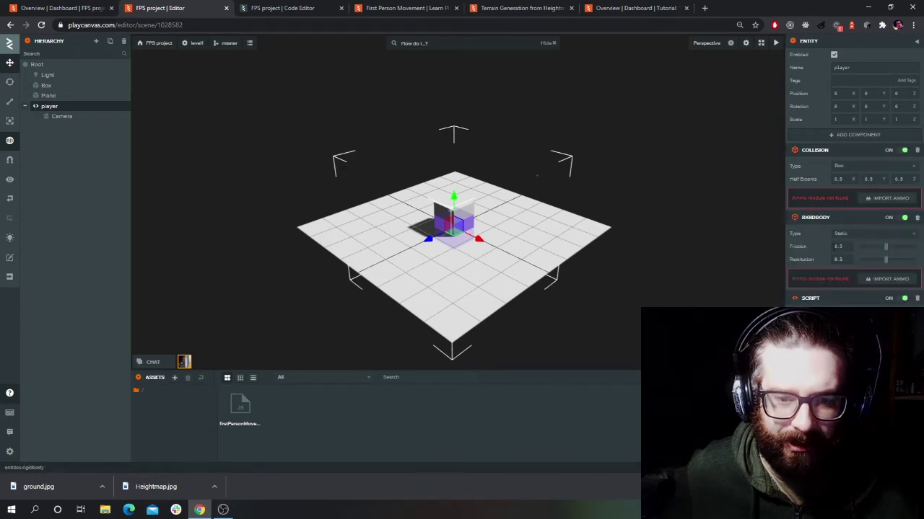
{"action": "left_click", "coordinate": [878, 200]}
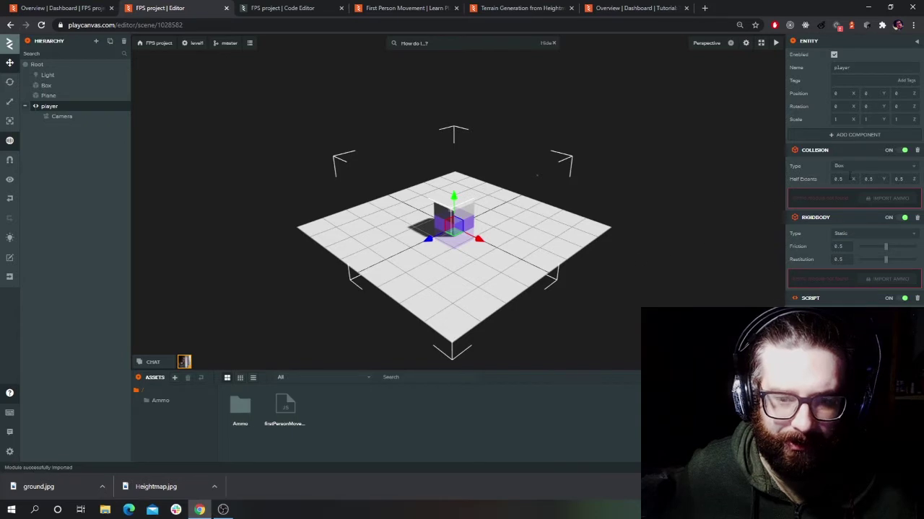
Step: Examine the player's collision type options and its Box collision volume in the scene
{"action": "left_click", "coordinate": [859, 166]}
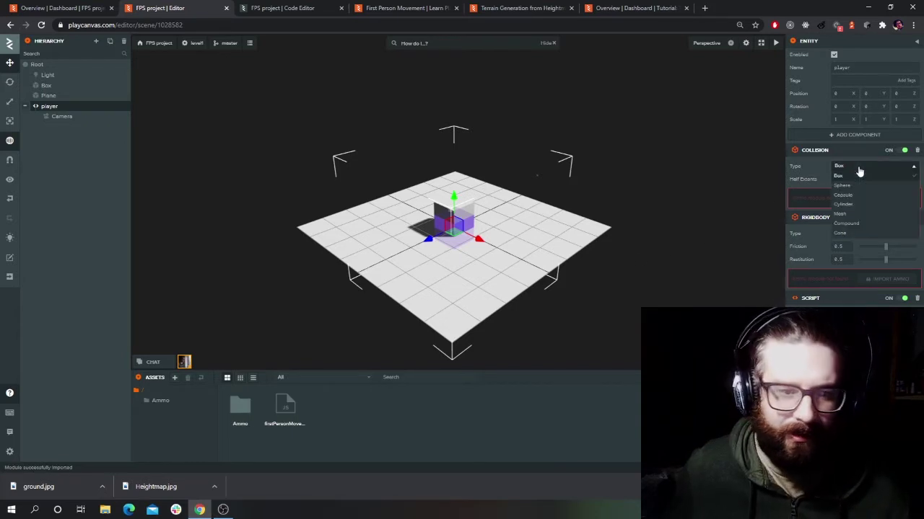
{"action": "left_click", "coordinate": [859, 171]}
{"action": "scroll", "coordinate": [456, 211], "scroll_direction": "up", "scroll_amount": 5}
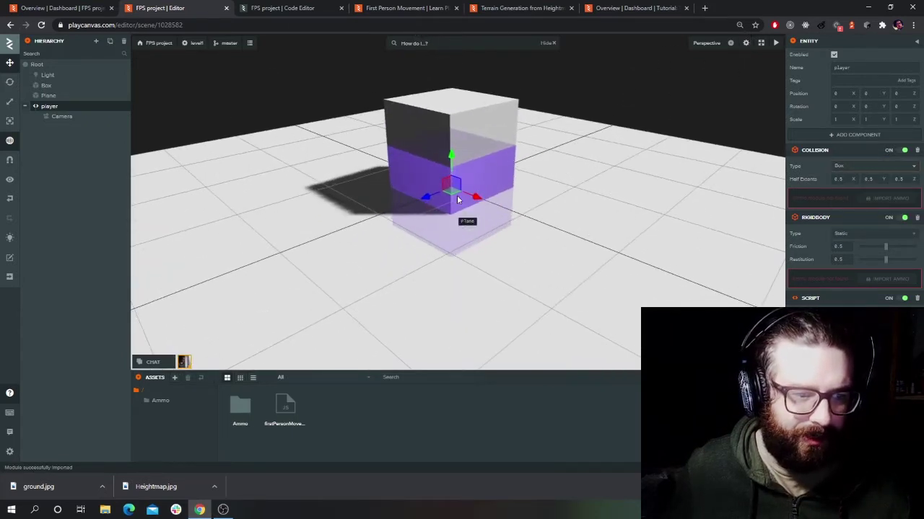
Step: Move the Box entity along the X axis away from the player, toward the edge of the plane
{"action": "left_click", "coordinate": [375, 123]}
{"action": "left_click", "coordinate": [101, 108]}
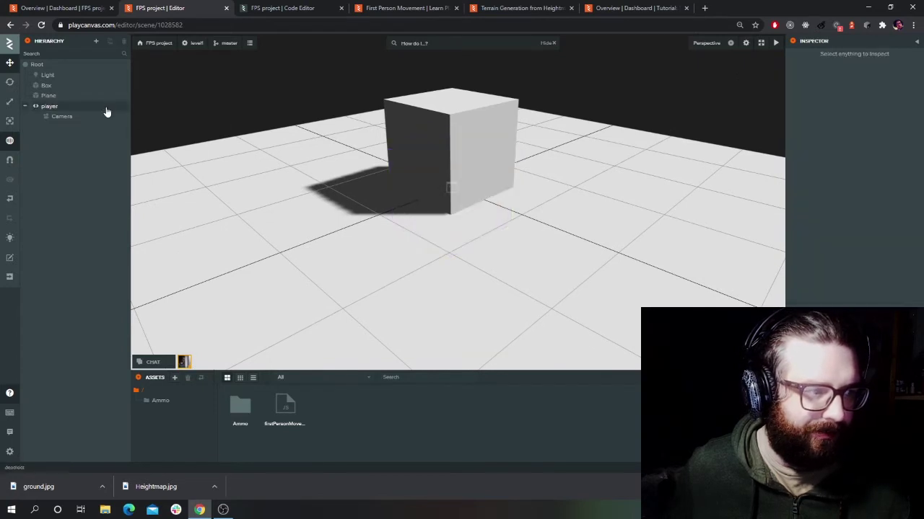
{"action": "left_click", "coordinate": [461, 131]}
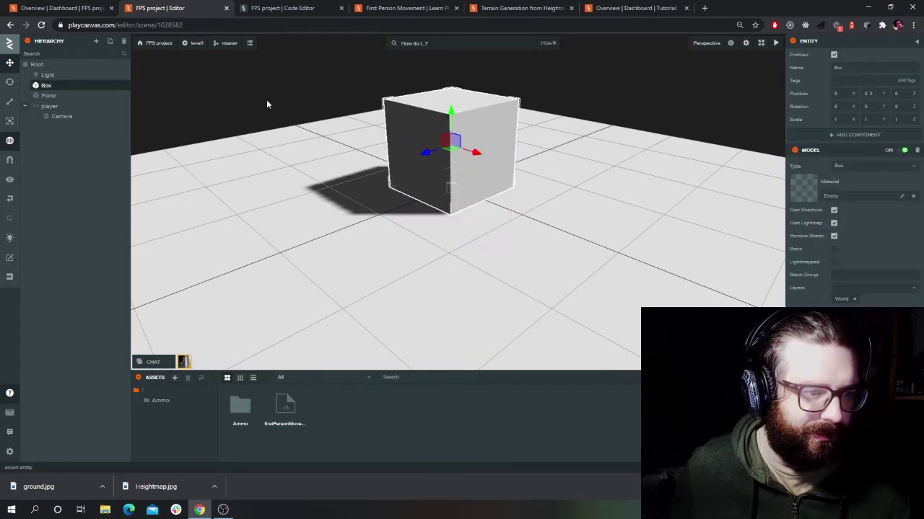
{"action": "left_click_drag", "start_coordinate": [477, 152], "coordinate": [765, 241]}
Step: Raise the player entity to 0.75 on Y and set its rigidbody type to Dynamic
{"action": "left_click", "coordinate": [79, 107]}
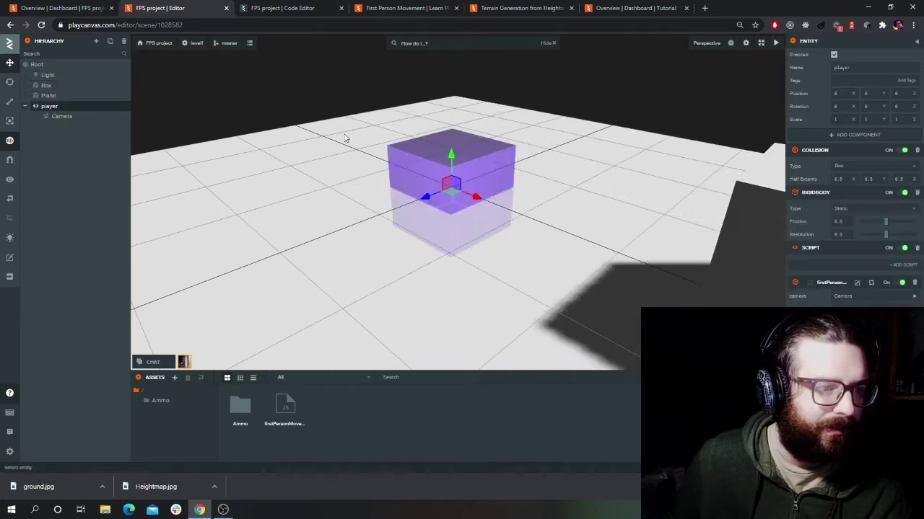
{"action": "left_click_drag", "start_coordinate": [451, 155], "coordinate": [462, 89]}
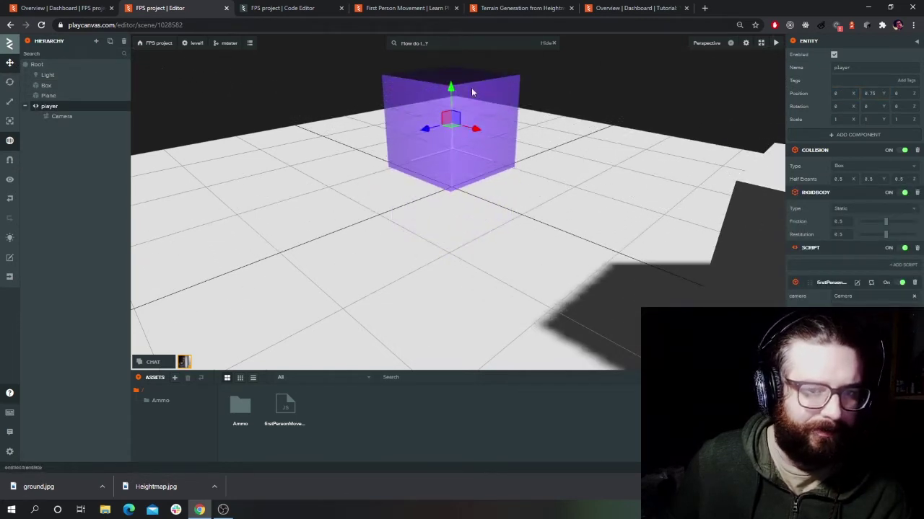
{"action": "left_click", "coordinate": [853, 211]}
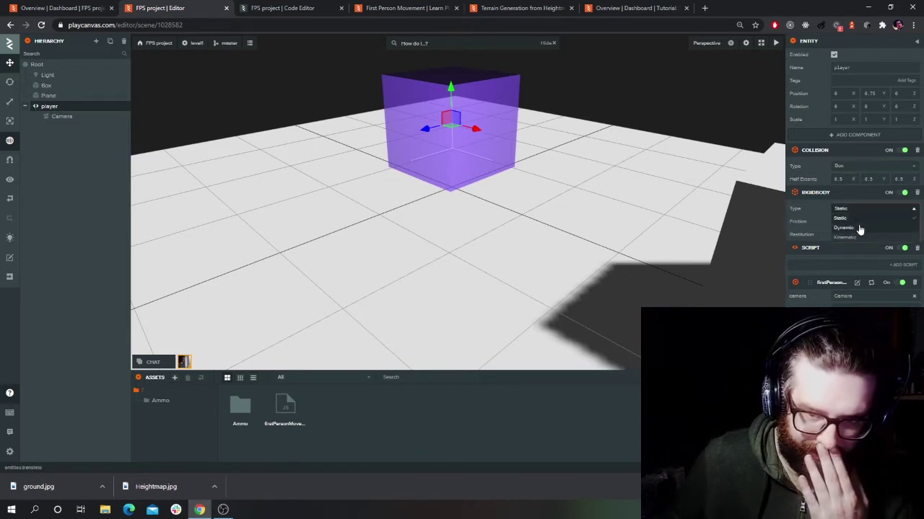
{"action": "left_click", "coordinate": [844, 228]}
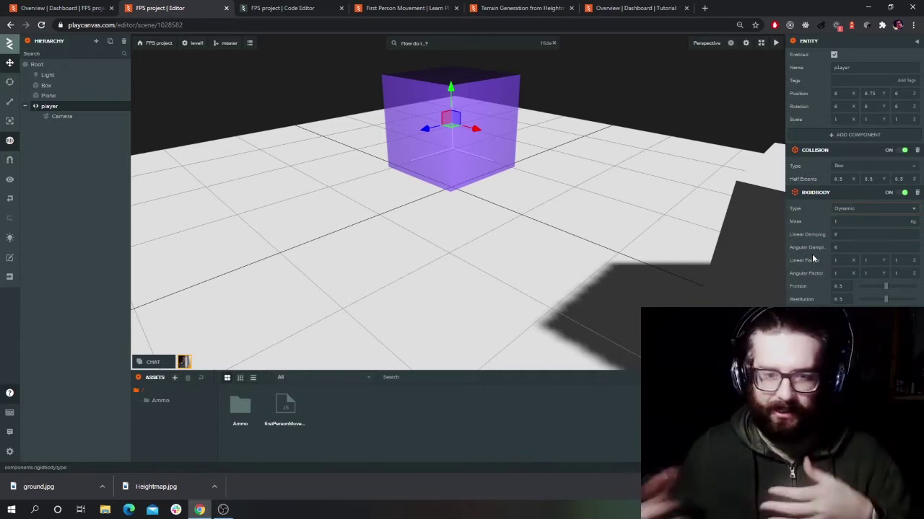
{"action": "left_click", "coordinate": [842, 167]}
{"action": "left_click", "coordinate": [842, 167]}
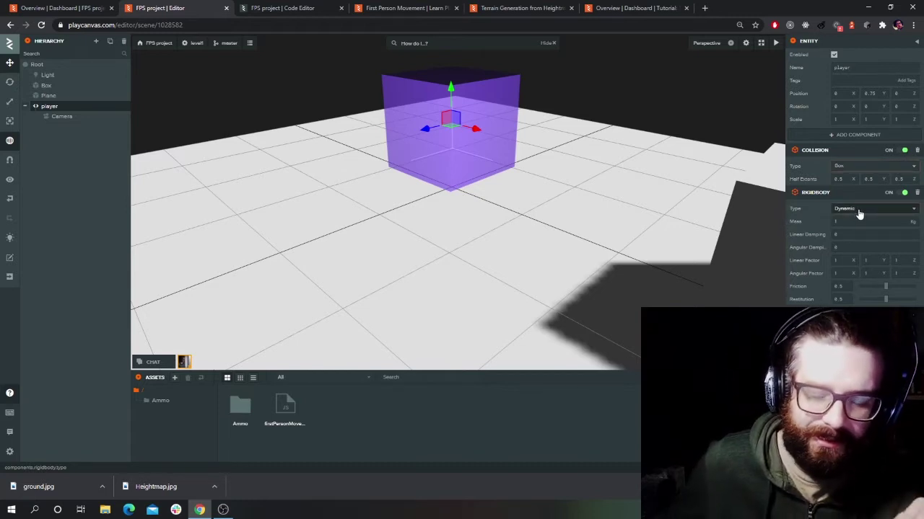
Step: Launch the level1 scene to test the dynamic player, and close the preview
{"action": "left_click", "coordinate": [776, 44]}
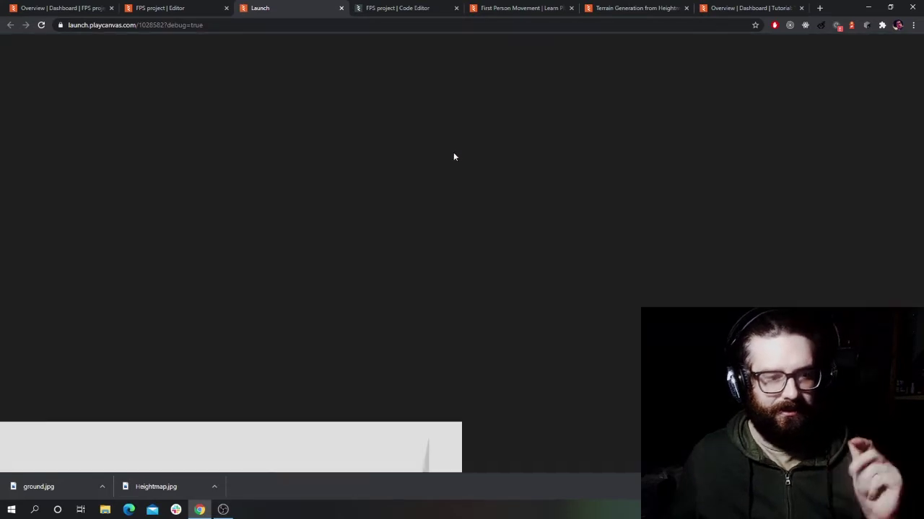
{"action": "left_click", "coordinate": [453, 160]}
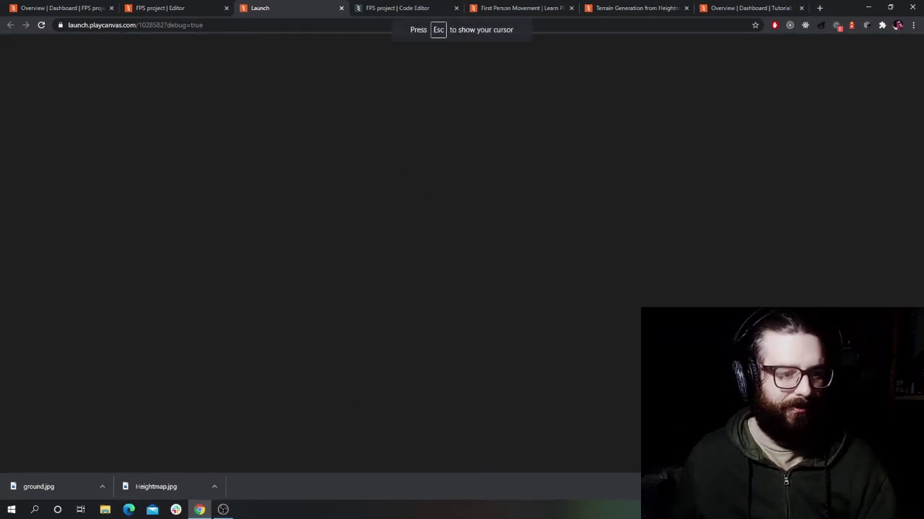
{"action": "key", "text": "Escape"}
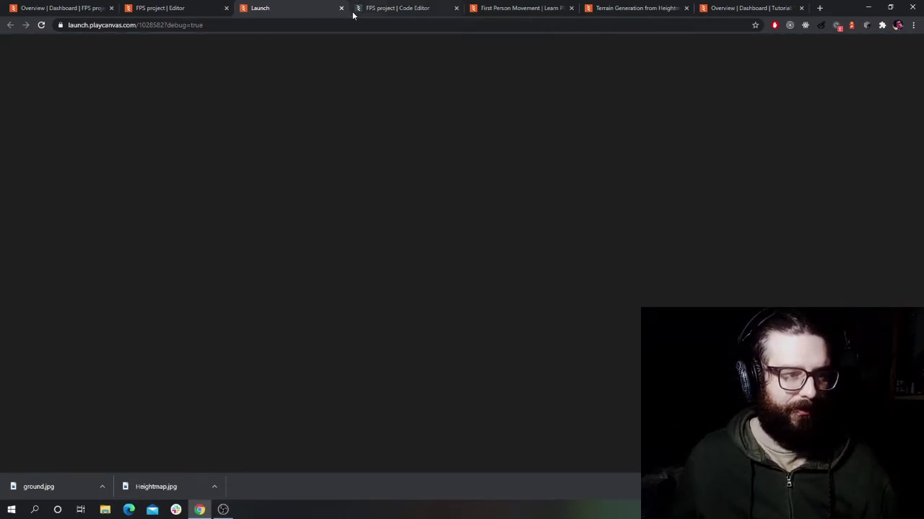
{"action": "left_click", "coordinate": [341, 8]}
Step: Add a Collision component to the Plane entity
{"action": "left_click", "coordinate": [495, 284]}
{"action": "scroll", "coordinate": [481, 253], "scroll_direction": "down", "scroll_amount": 5}
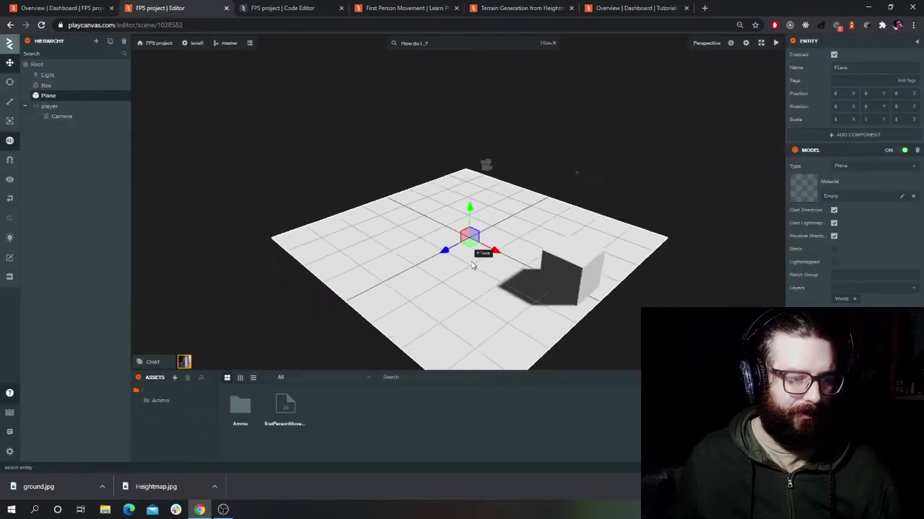
{"action": "scroll", "coordinate": [468, 255], "scroll_direction": "up", "scroll_amount": 3}
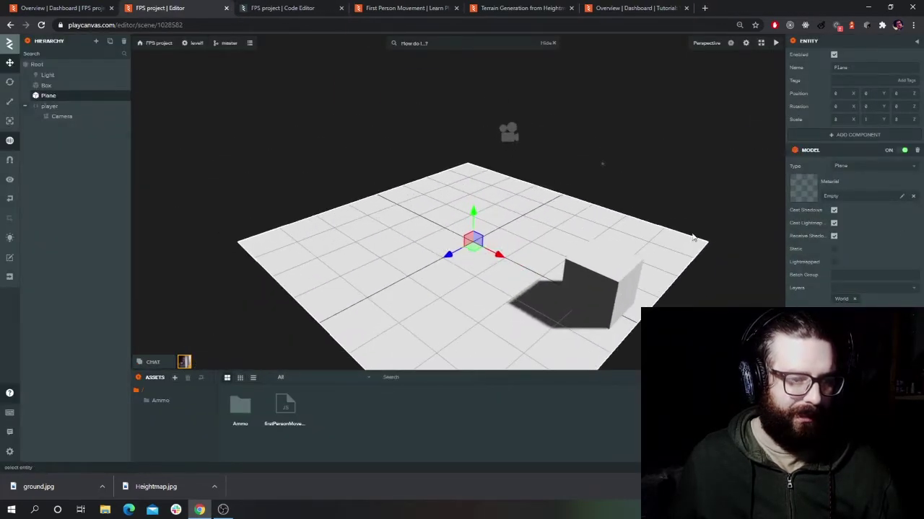
{"action": "left_click", "coordinate": [870, 132]}
{"action": "left_click", "coordinate": [878, 192]}
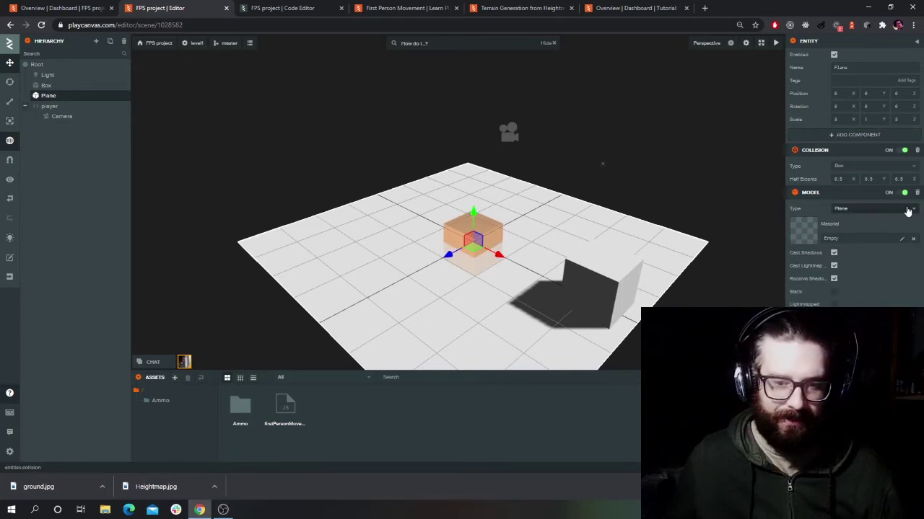
Step: Set the Plane's box collision half extents to 4, 0.1, 4 and test the scene in a preview
{"action": "left_click_drag", "start_coordinate": [883, 179], "coordinate": [883, 179]}
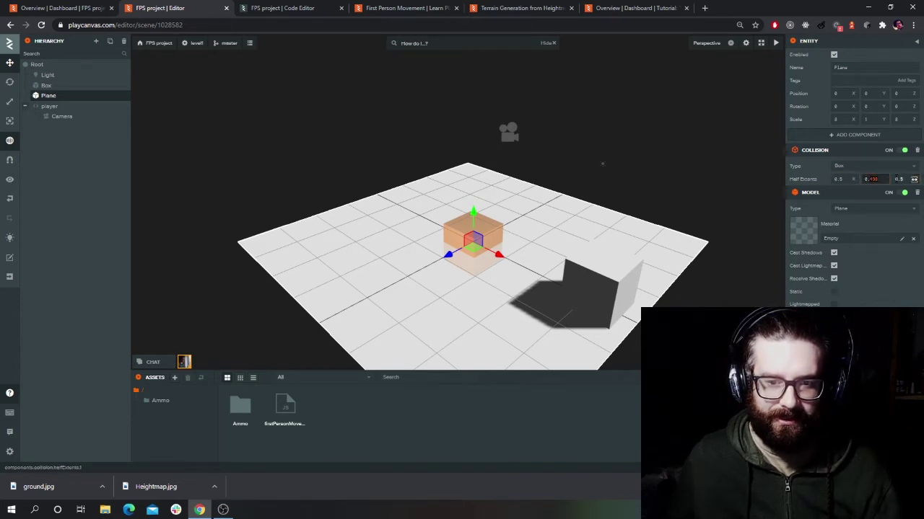
{"action": "key", "text": "Return"}
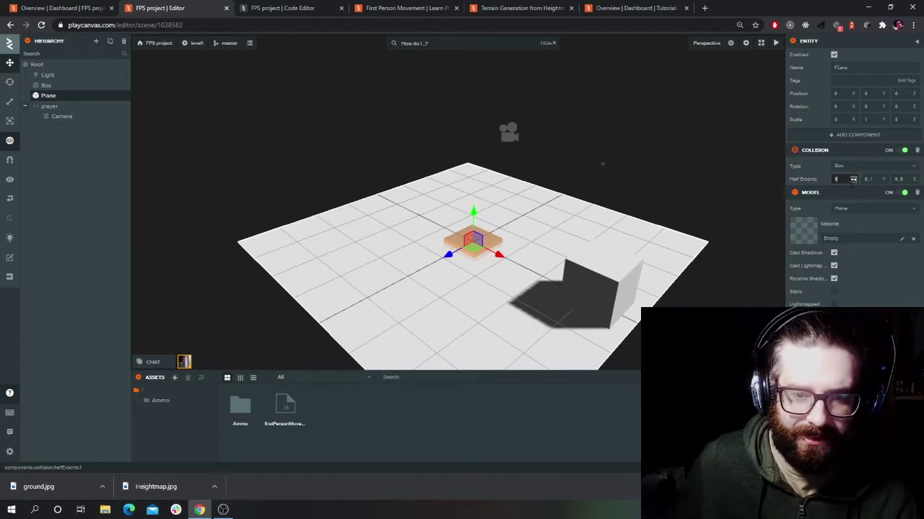
{"action": "type", "text": "1"}
{"action": "key", "text": "Return"}
{"action": "type", "text": "4"}
{"action": "key", "text": "Return"}
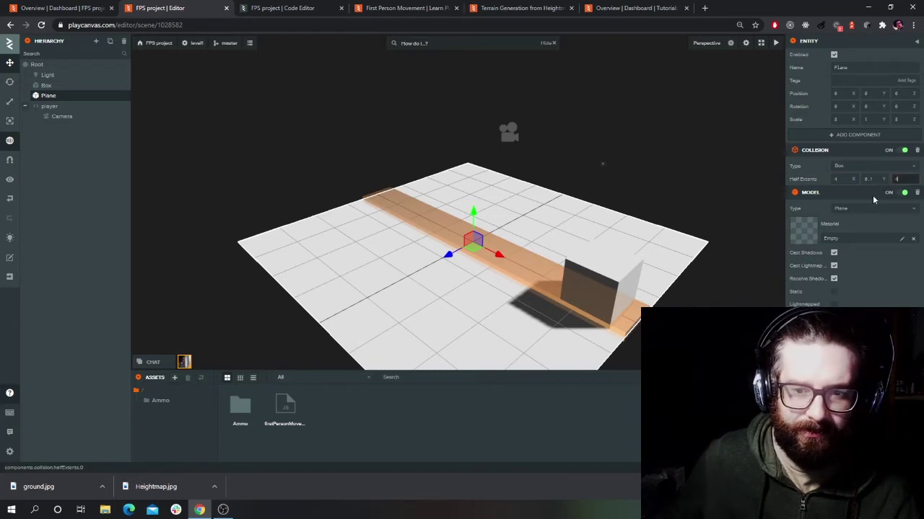
{"action": "type", "text": "4"}
{"action": "key", "text": "Return"}
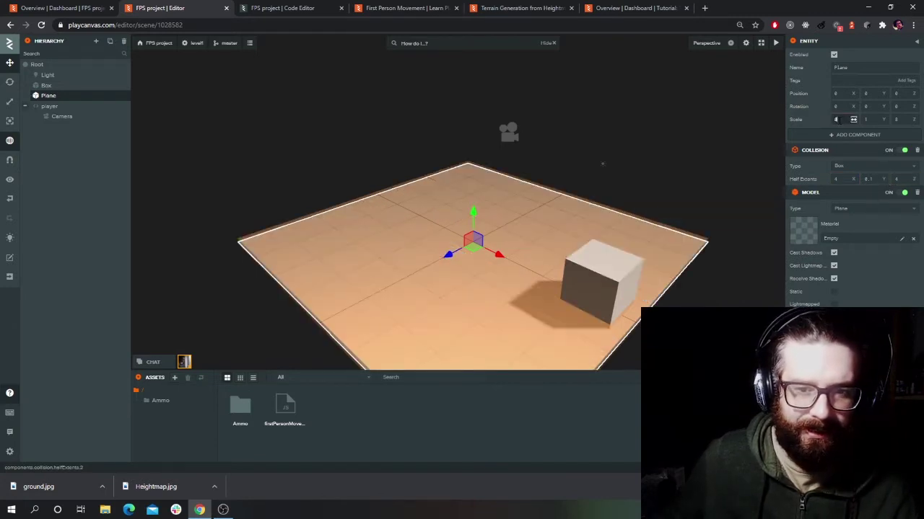
{"action": "left_click", "coordinate": [775, 43]}
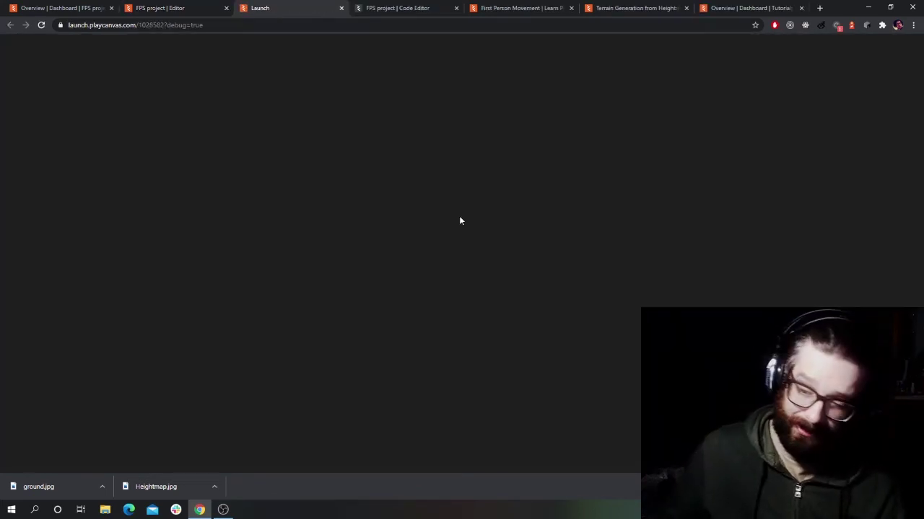
{"action": "left_click", "coordinate": [341, 8]}
Step: Move the player entity about 1.5 units along negative X and test the scene in a preview
{"action": "double_click", "coordinate": [62, 116]}
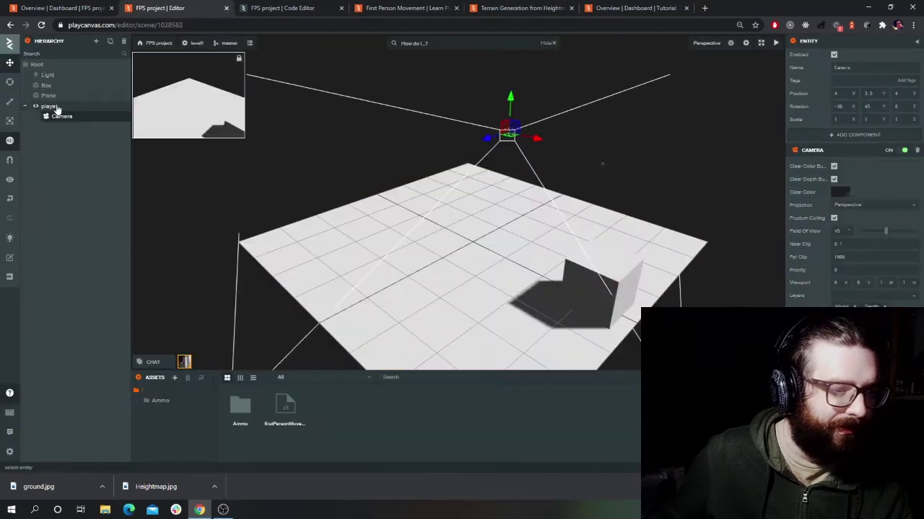
{"action": "left_click", "coordinate": [49, 106]}
{"action": "left_click_drag", "start_coordinate": [473, 211], "coordinate": [427, 188]}
{"action": "scroll", "coordinate": [486, 245], "scroll_direction": "up", "scroll_amount": 3}
{"action": "left_click_drag", "start_coordinate": [486, 246], "coordinate": [406, 229]}
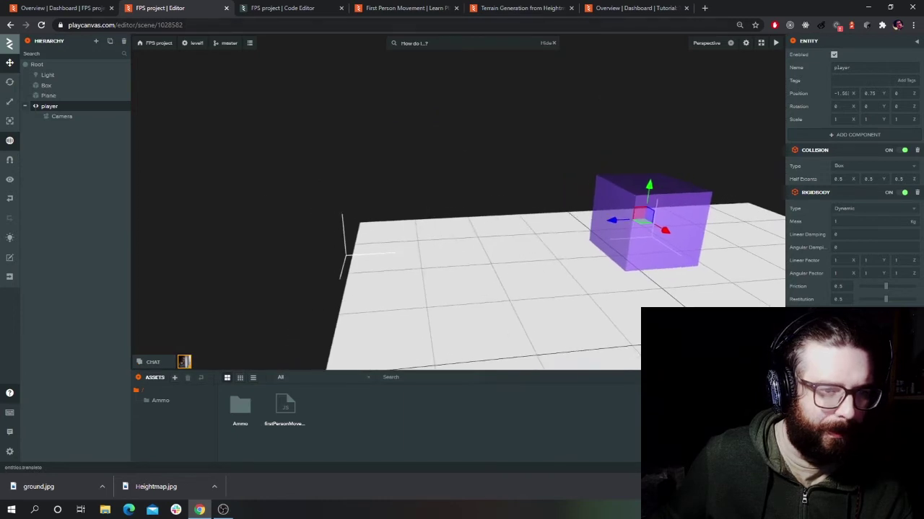
{"action": "left_click", "coordinate": [774, 43]}
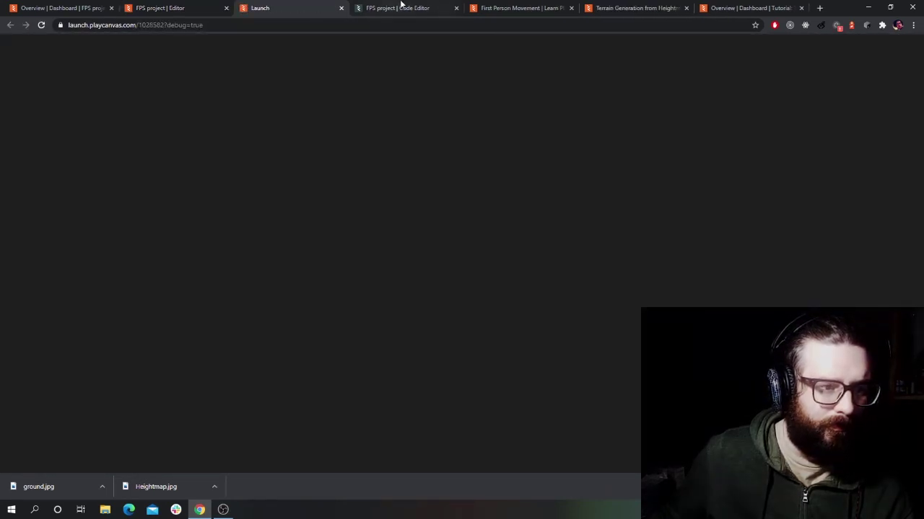
{"action": "left_click", "coordinate": [342, 9]}
{"action": "key", "text": "Escape"}
Step: Move the Camera to about 0.1, 1.25, -0.17, just above the player, and test the scene in a preview
{"action": "scroll", "coordinate": [575, 318], "scroll_direction": "down", "scroll_amount": 5}
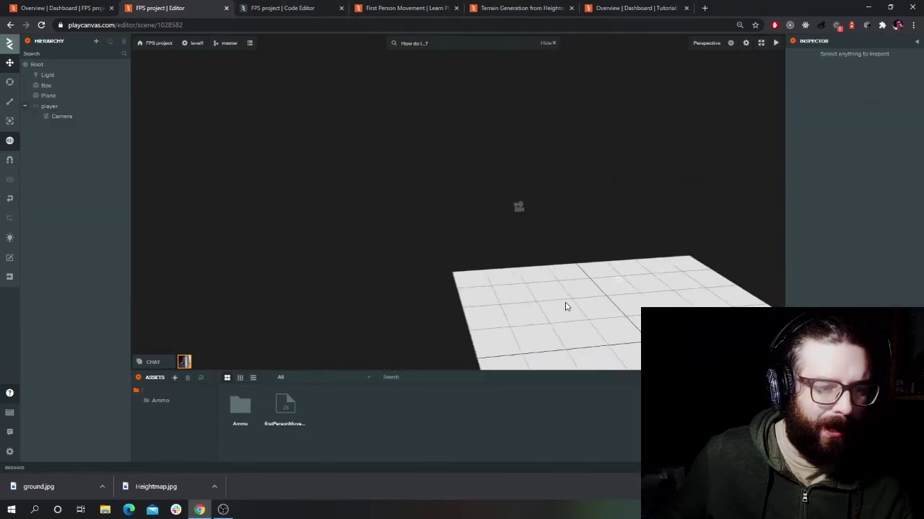
{"action": "right_click_drag", "start_coordinate": [566, 276], "coordinate": [606, 335]}
{"action": "scroll", "coordinate": [566, 276], "scroll_direction": "up", "scroll_amount": 4}
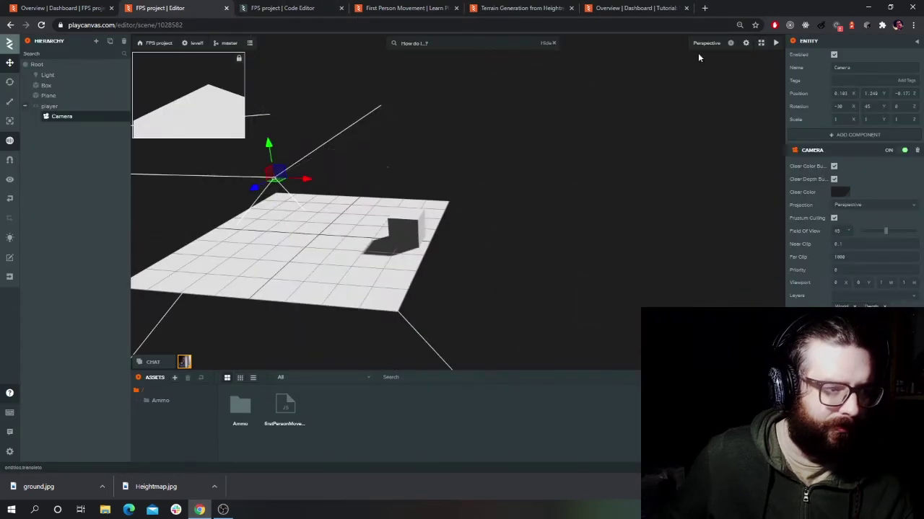
{"action": "left_click", "coordinate": [776, 44]}
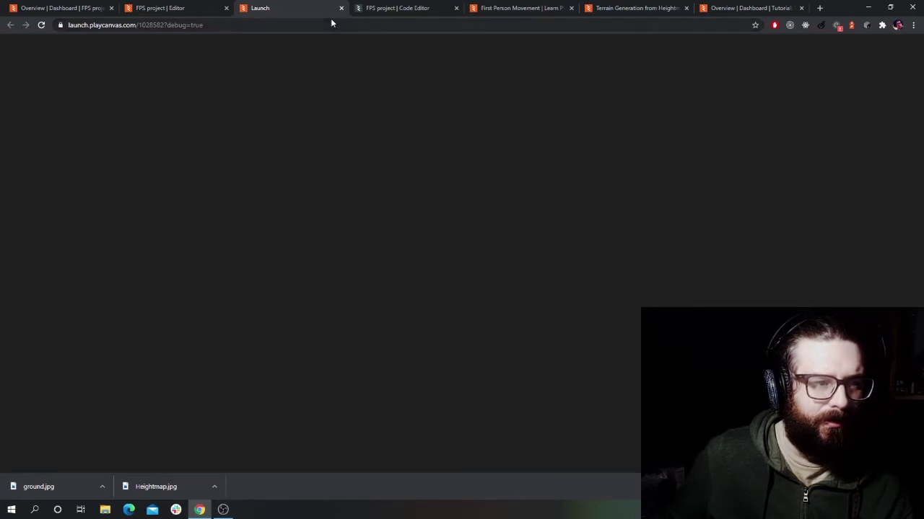
{"action": "left_click", "coordinate": [342, 8]}
Step: Move the player entity to about -1.1 on Z and 0.88 on Y, and test the scene in a preview
{"action": "left_click", "coordinate": [50, 106]}
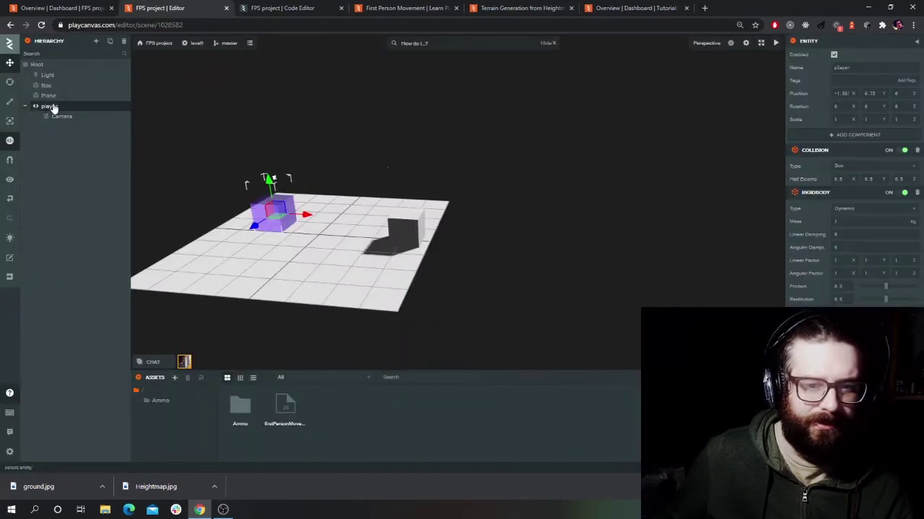
{"action": "left_click", "coordinate": [62, 116]}
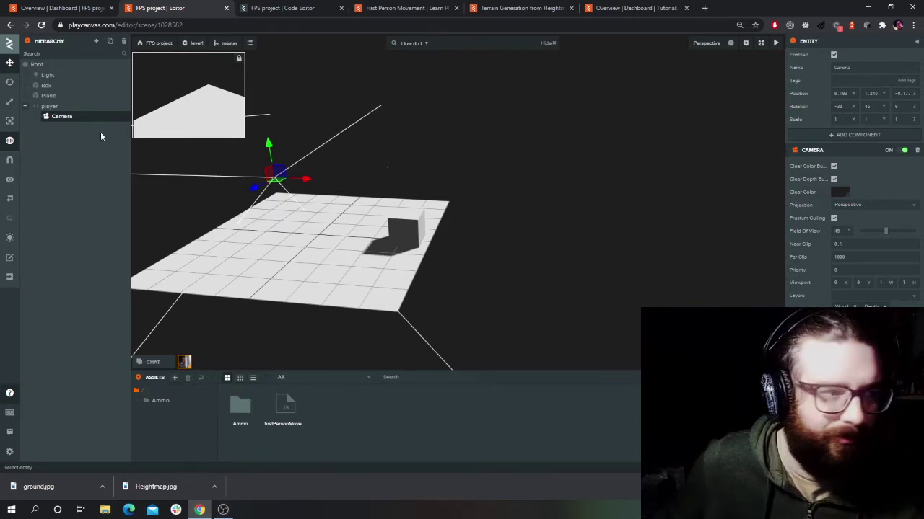
{"action": "left_click", "coordinate": [48, 106]}
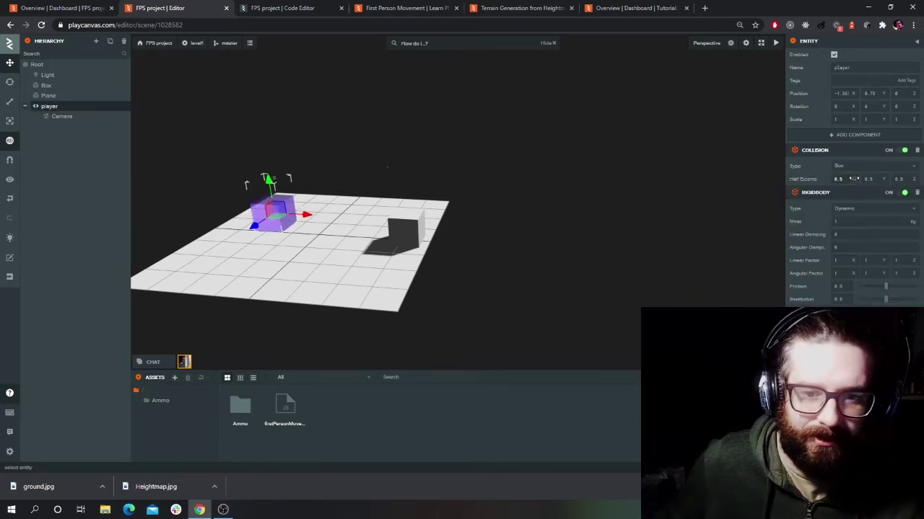
{"action": "scroll", "coordinate": [302, 200], "scroll_direction": "up", "scroll_amount": 5}
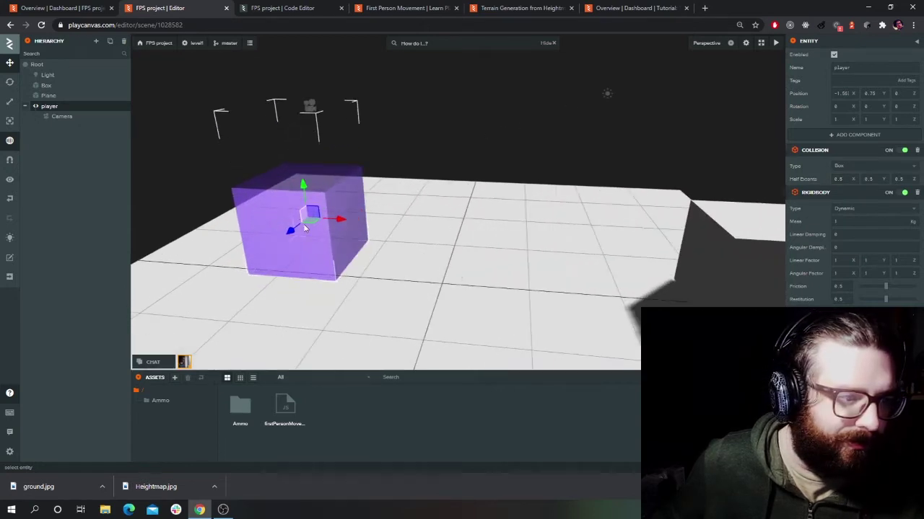
{"action": "left_click_drag", "start_coordinate": [293, 231], "coordinate": [352, 181]}
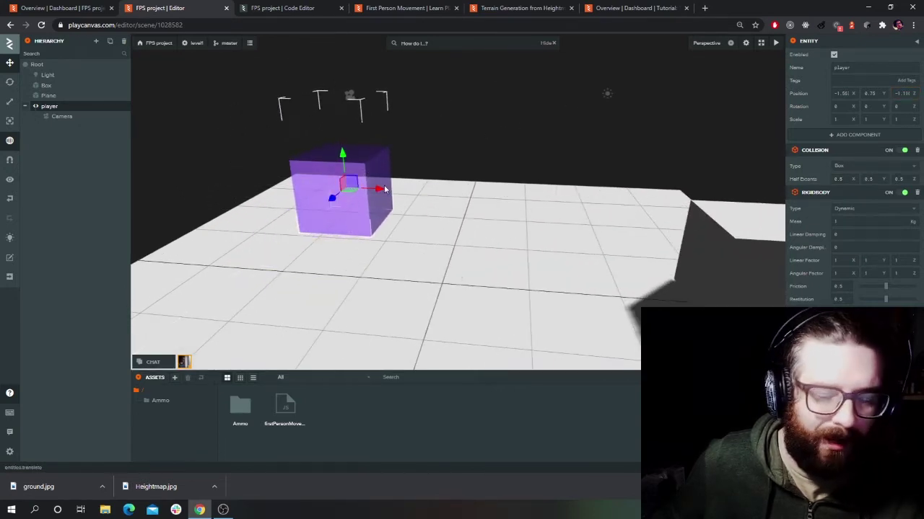
{"action": "scroll", "coordinate": [365, 238], "scroll_direction": "up", "scroll_amount": 2}
{"action": "right_click_drag", "start_coordinate": [391, 245], "coordinate": [457, 212]}
{"action": "scroll", "coordinate": [336, 281], "scroll_direction": "up", "scroll_amount": 2}
{"action": "scroll", "coordinate": [417, 245], "scroll_direction": "up", "scroll_amount": 2}
{"action": "mouse_move", "coordinate": [361, 125]}
{"action": "left_mouse_down"}
{"action": "mouse_move", "coordinate": [356, 208]}
{"action": "mouse_move", "coordinate": [364, 134]}
{"action": "left_mouse_up"}
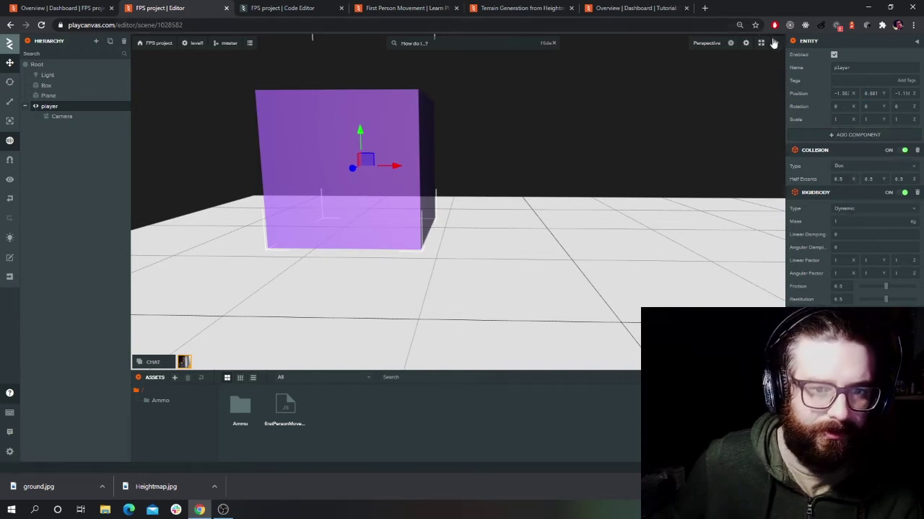
{"action": "left_click", "coordinate": [776, 43]}
{"action": "key", "text": "ctrl+w"}
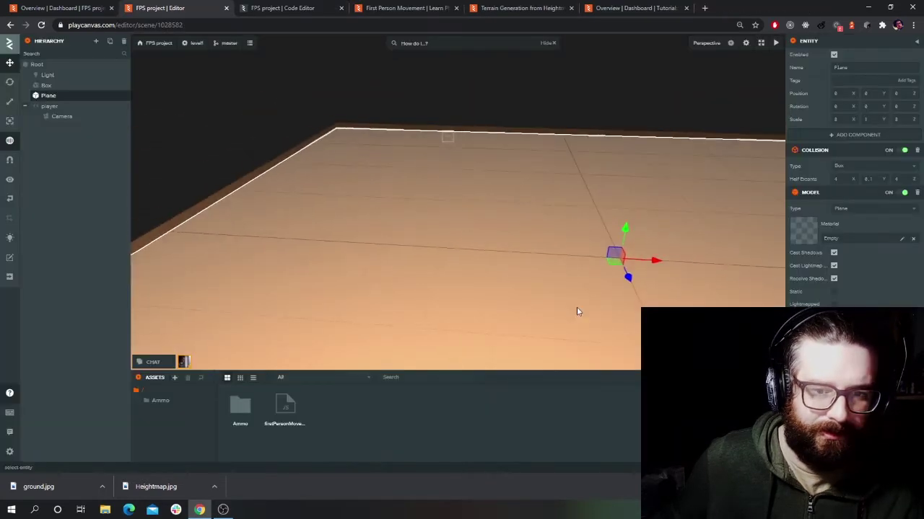
Step: Add a Rigid Body component to the Plane and launch the scene to test the player on it
{"action": "left_click", "coordinate": [858, 135]}
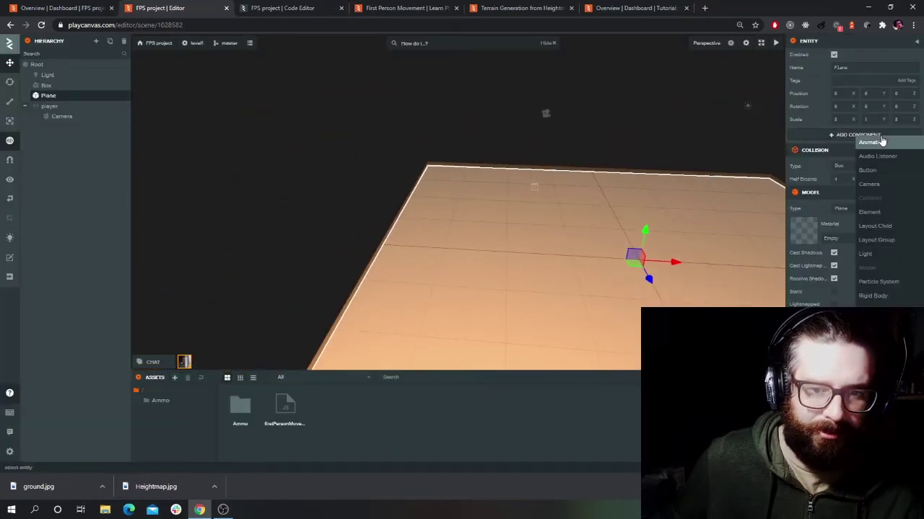
{"action": "left_click", "coordinate": [884, 296]}
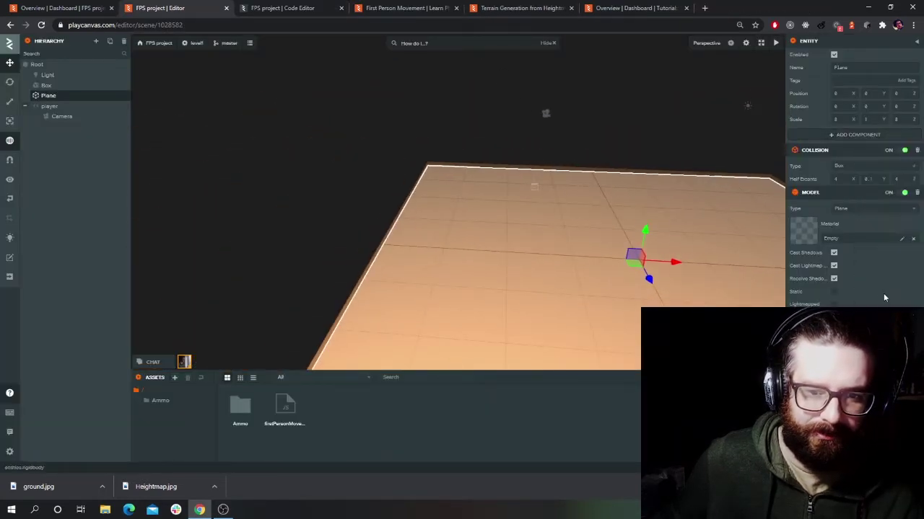
{"action": "left_click", "coordinate": [776, 43]}
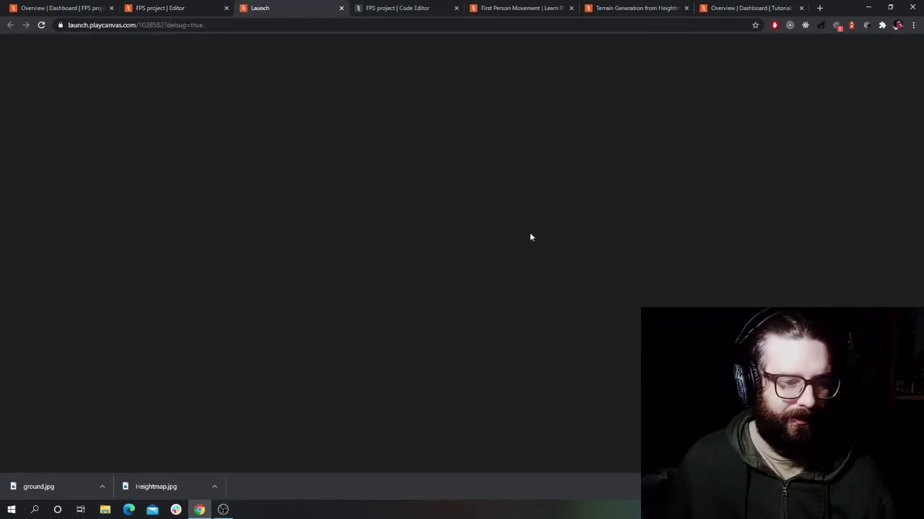
{"action": "left_click", "coordinate": [530, 233]}
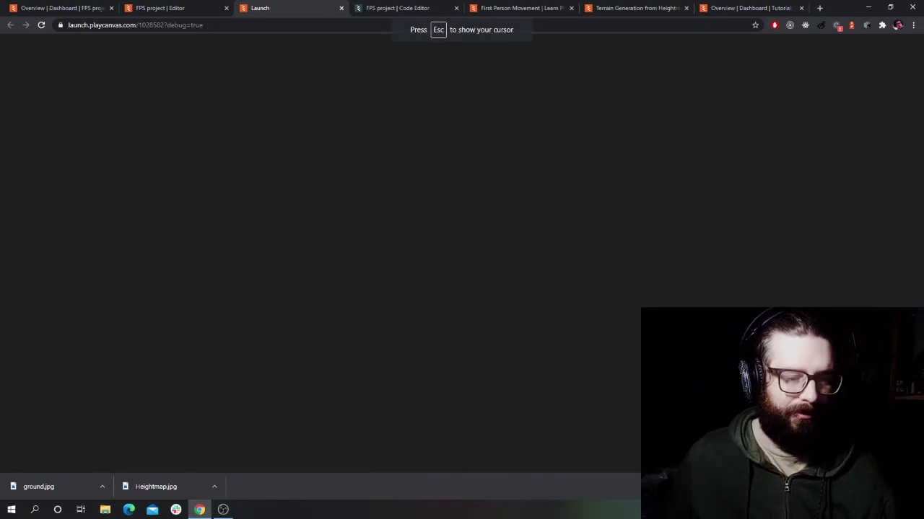
Step: Close the preview and scale the Plane entity to 50 on both X and Z
{"action": "key", "text": "Escape"}
{"action": "left_click", "coordinate": [341, 8]}
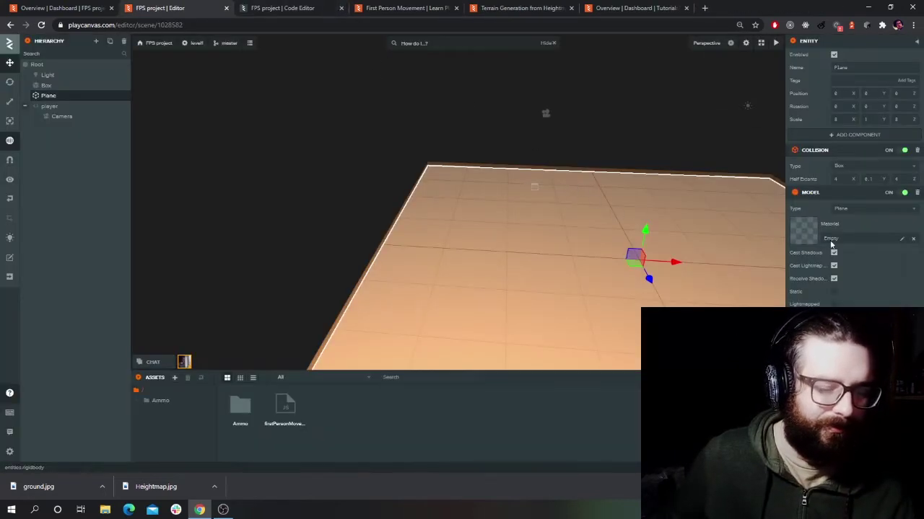
{"action": "scroll", "coordinate": [554, 234], "scroll_direction": "down", "scroll_amount": 5}
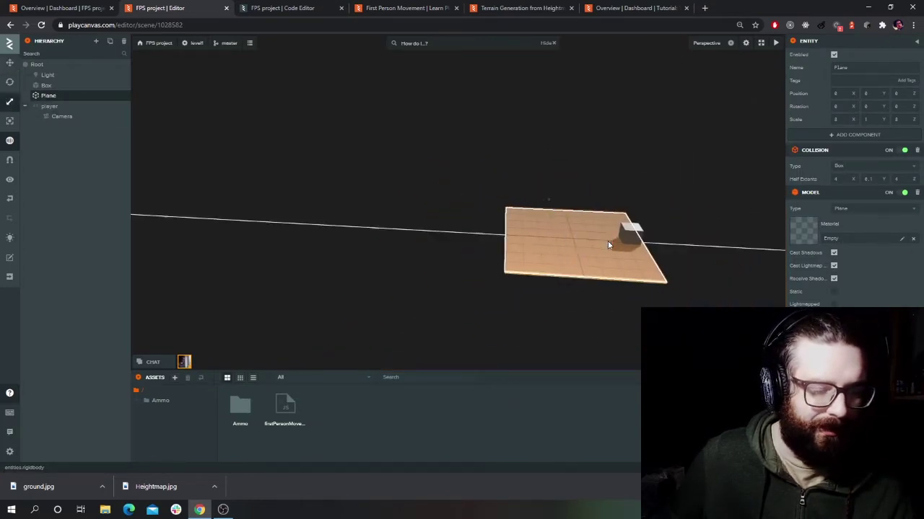
{"action": "left_click_drag", "start_coordinate": [608, 243], "coordinate": [781, 267]}
{"action": "scroll", "coordinate": [605, 294], "scroll_direction": "down", "scroll_amount": 3}
{"action": "left_click_drag", "start_coordinate": [604, 292], "coordinate": [730, 267]}
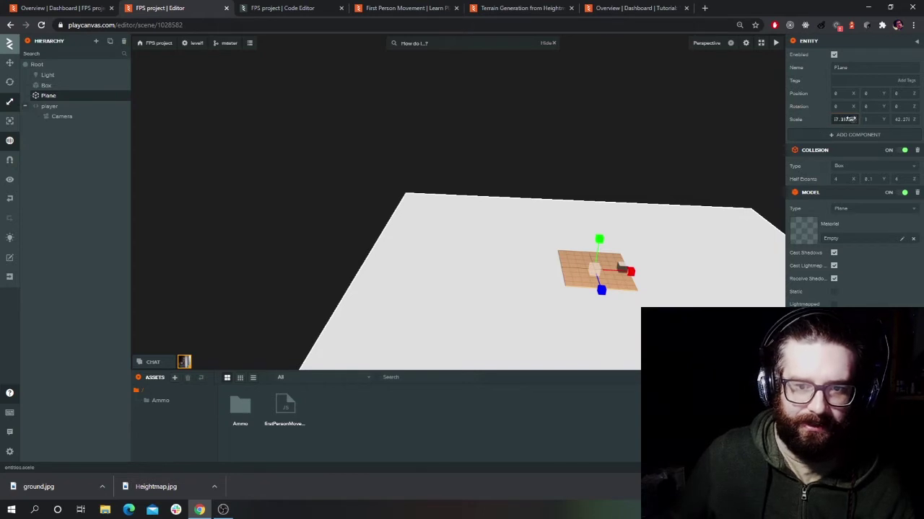
{"action": "type", "text": "50"}
{"action": "left_click_drag", "start_coordinate": [911, 119], "coordinate": [902, 119]}
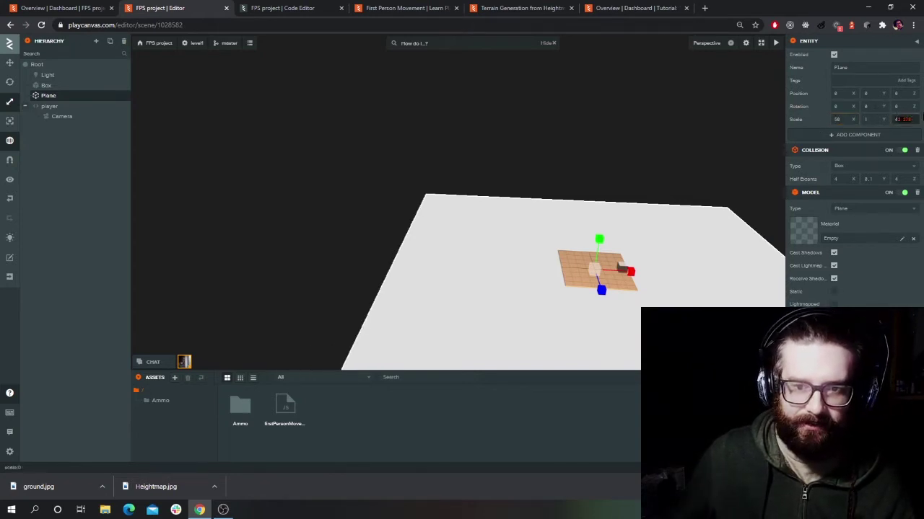
{"action": "key", "text": "BackSpace"}
{"action": "key", "text": "BackSpace"}
{"action": "type", "text": "50"}
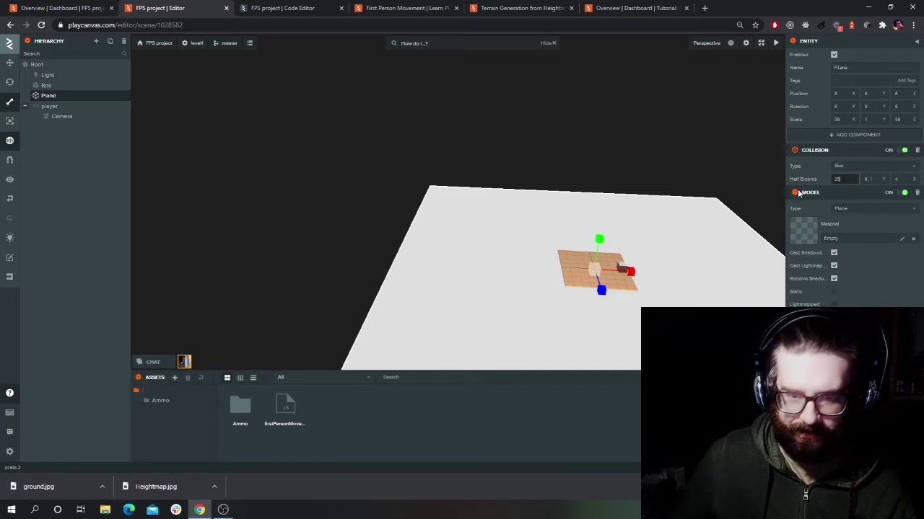
Step: Set the Plane's collision half extents to 25 on X and Z, and test the scene in a preview
{"action": "left_click_drag", "start_coordinate": [899, 178], "coordinate": [888, 187]}
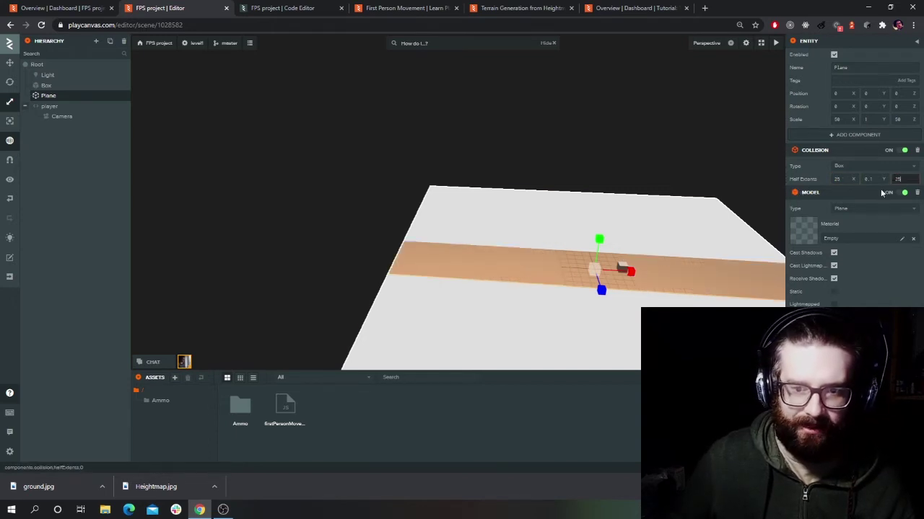
{"action": "key", "text": "Return"}
{"action": "left_click", "coordinate": [775, 43]}
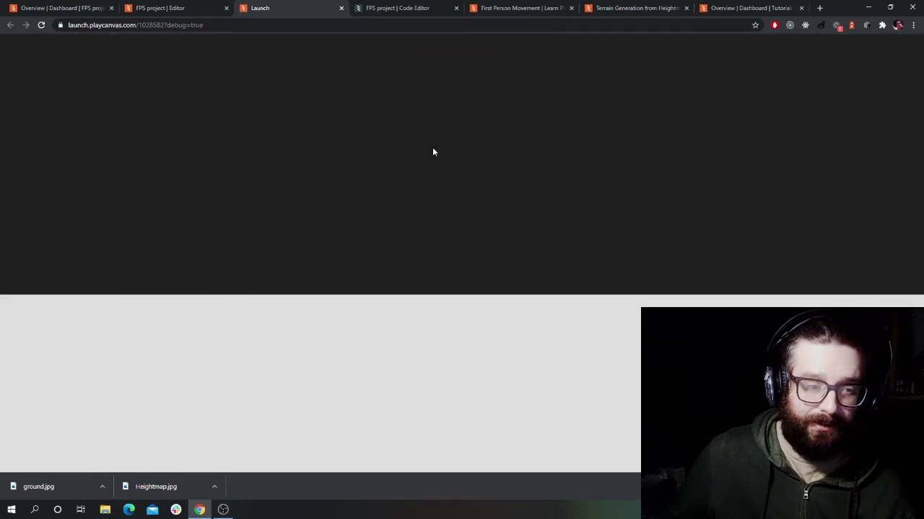
{"action": "left_click", "coordinate": [419, 128]}
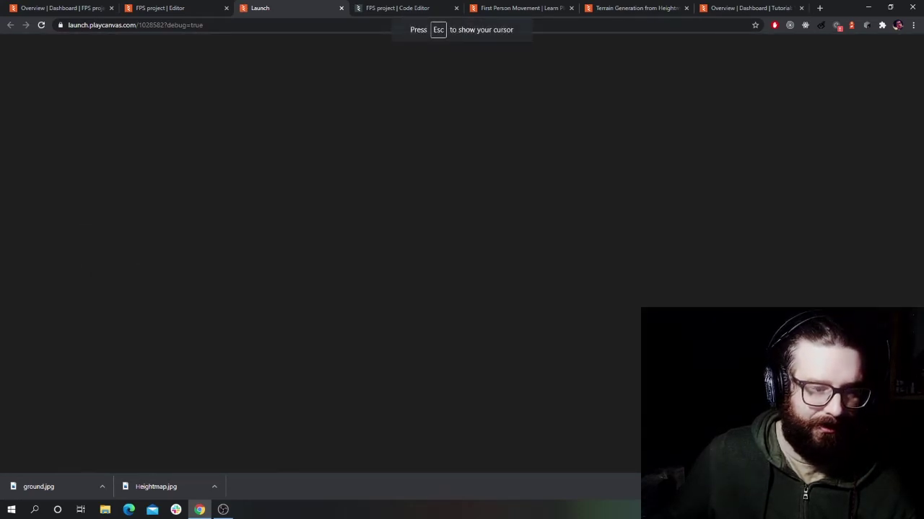
{"action": "key", "text": "Escape"}
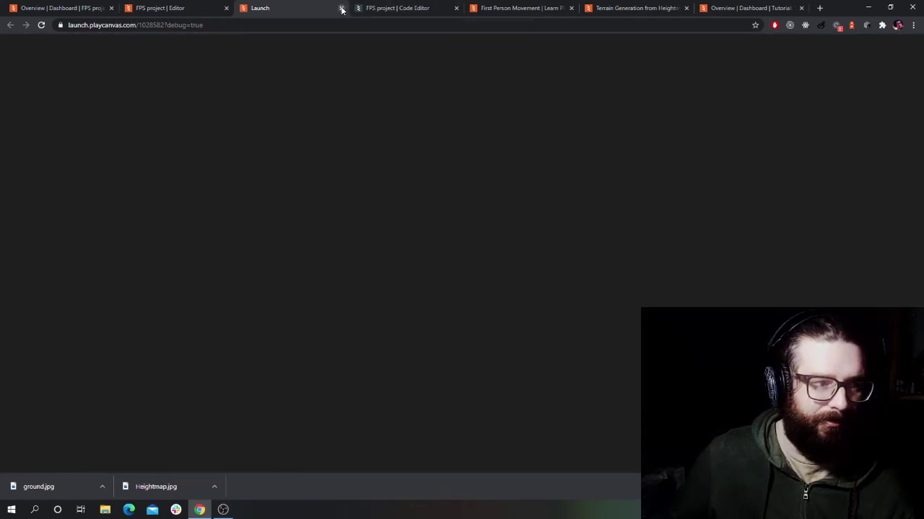
{"action": "left_click", "coordinate": [342, 8]}
Step: Adjust the power attribute of the player's firstPersonMovement script and test walking backward and forward in a preview
{"action": "left_click", "coordinate": [50, 107]}
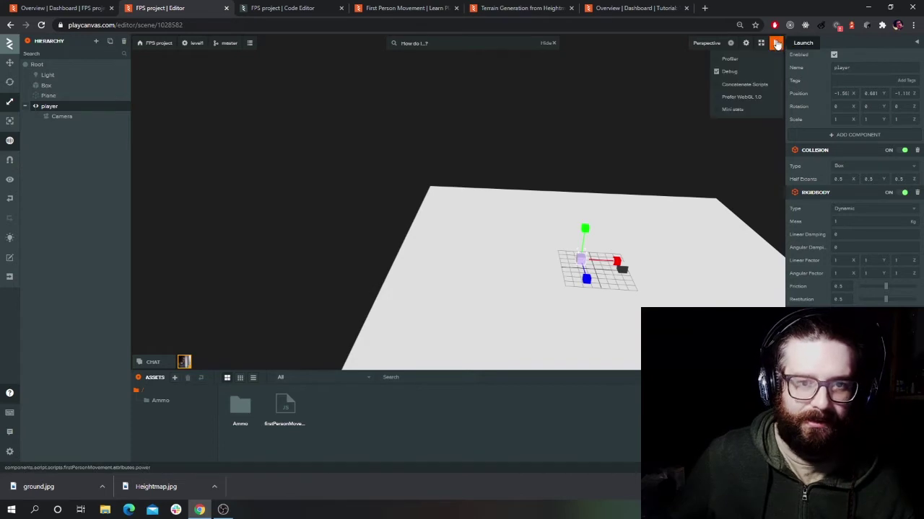
{"action": "left_click", "coordinate": [775, 42]}
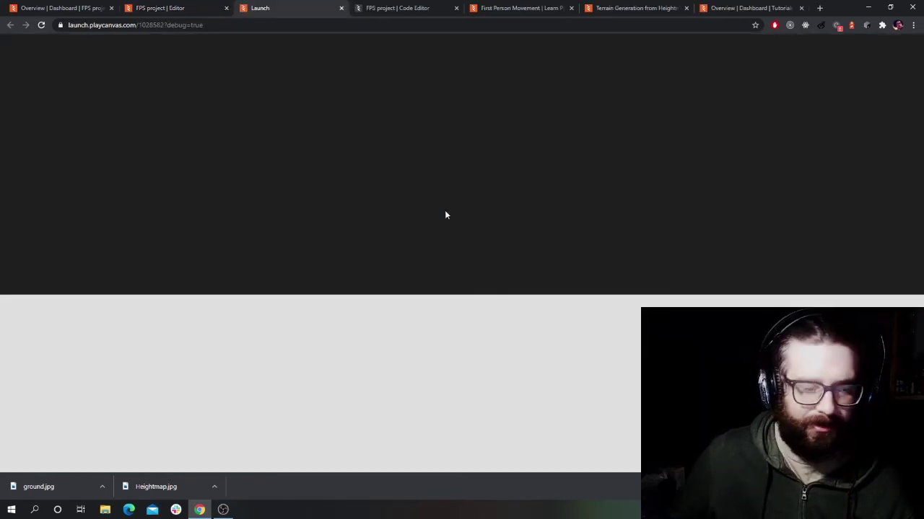
{"action": "left_click", "coordinate": [445, 212]}
{"action": "key", "text": "s"}
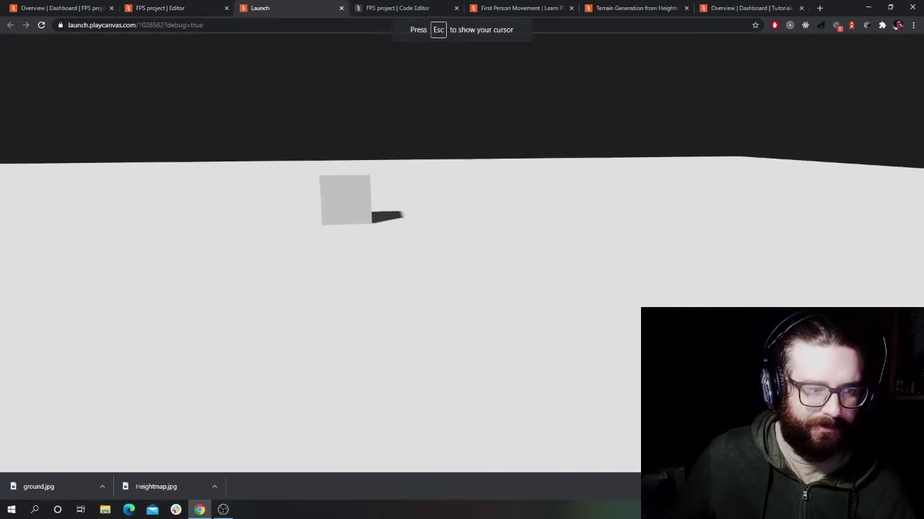
{"action": "key", "text": "w"}
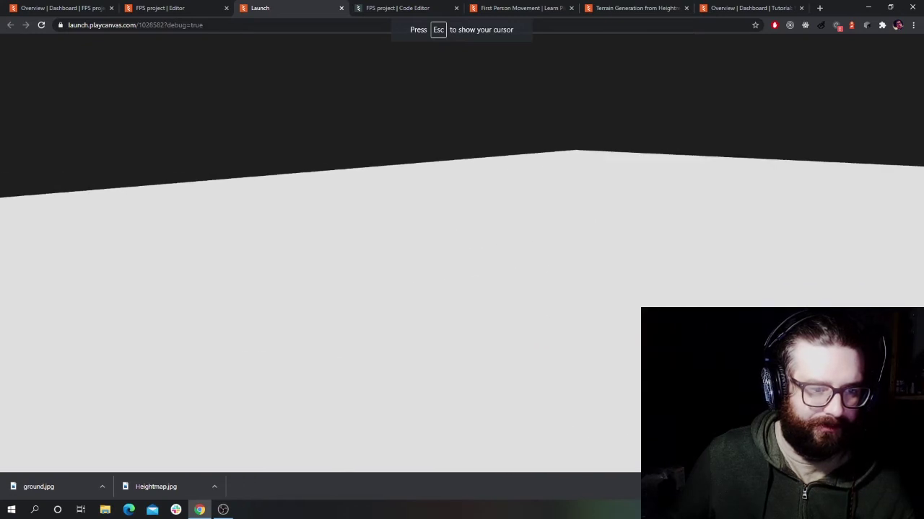
{"action": "key", "text": "Escape"}
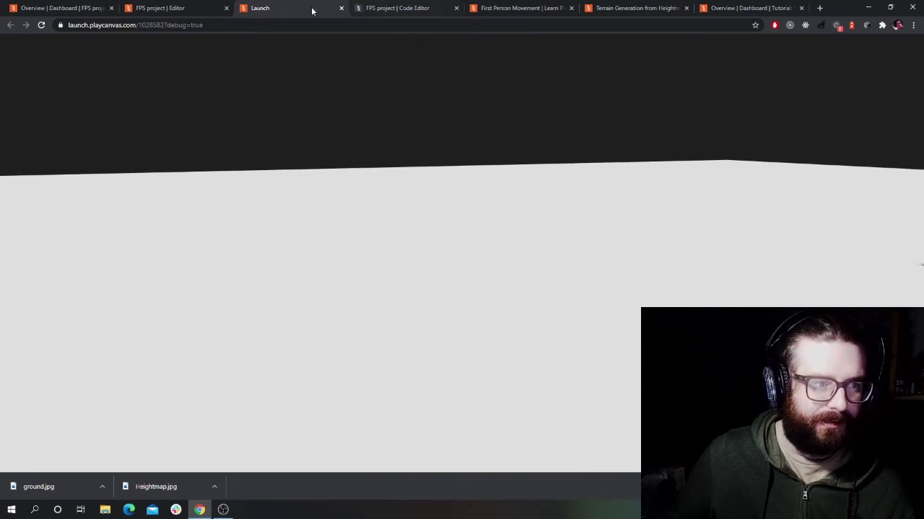
Step: Relaunch the scene in a fresh preview, walk the player past the box and around the enlarged Plane, and close the preview
{"action": "left_click", "coordinate": [194, 11]}
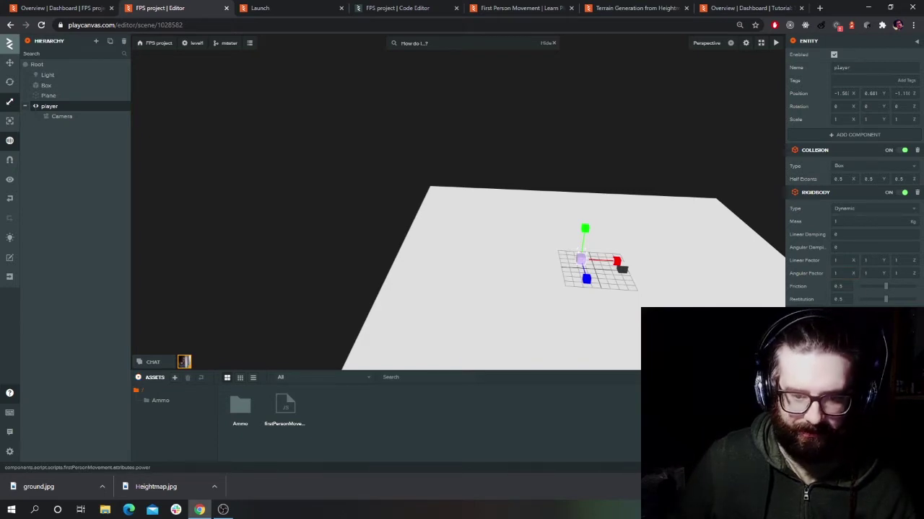
{"action": "left_click", "coordinate": [776, 42]}
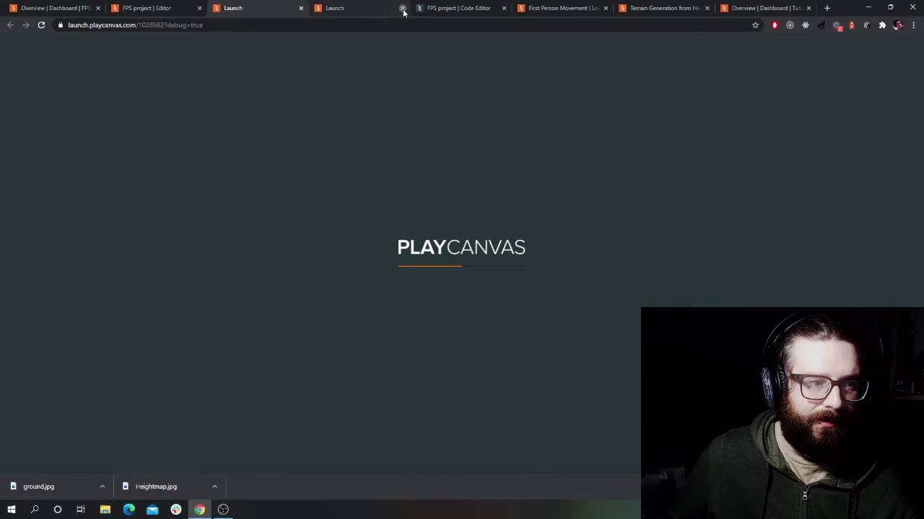
{"action": "left_click", "coordinate": [402, 7]}
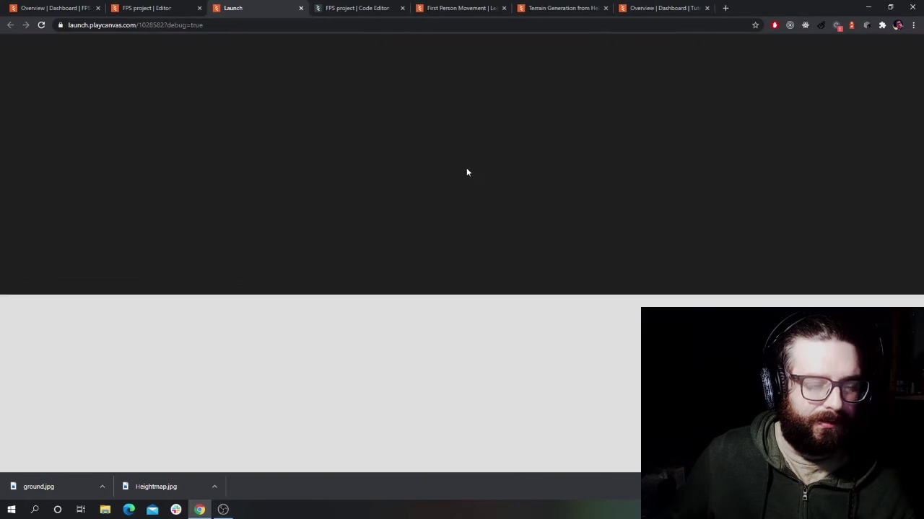
{"action": "left_click", "coordinate": [466, 169]}
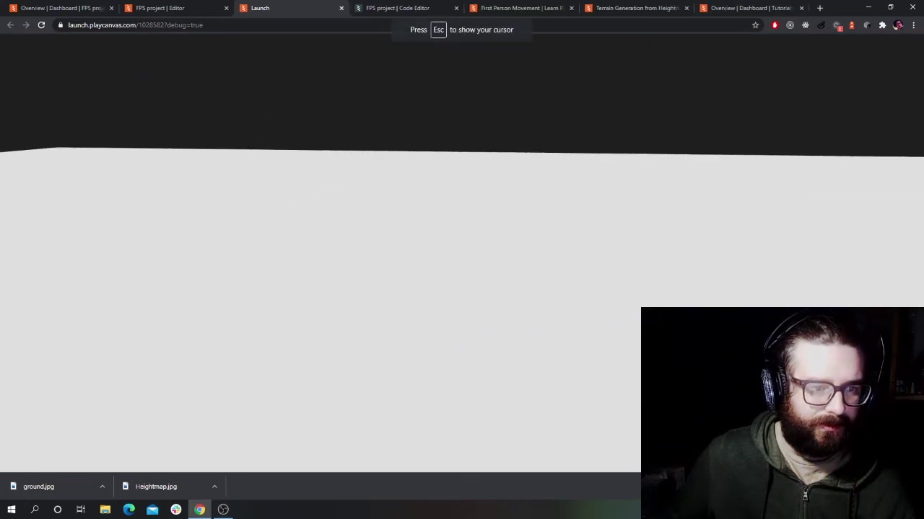
{"action": "key", "text": "w"}
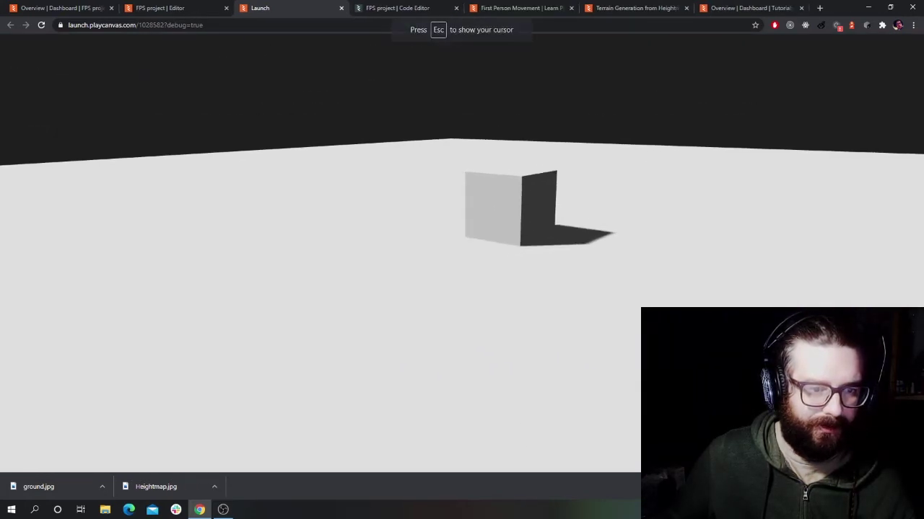
{"action": "key", "text": "w"}
{"action": "key", "text": "d"}
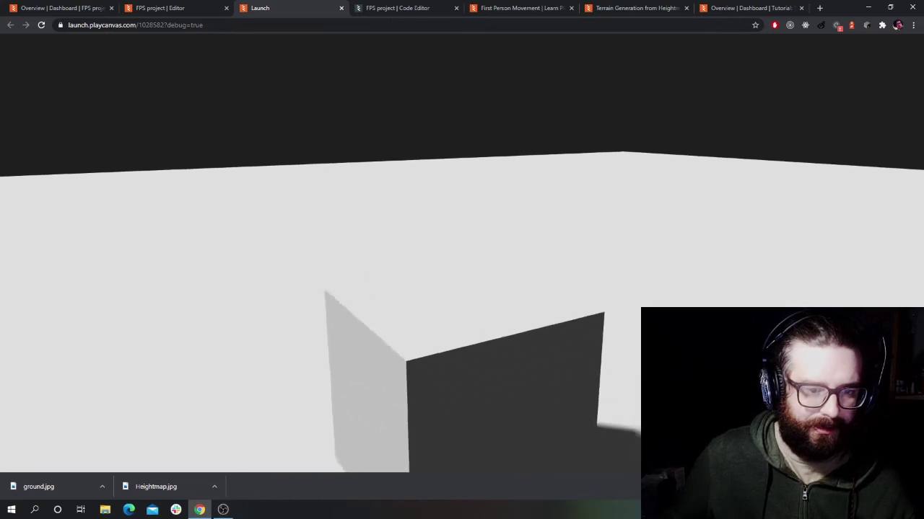
{"action": "key", "text": "w"}
{"action": "key", "text": "d"}
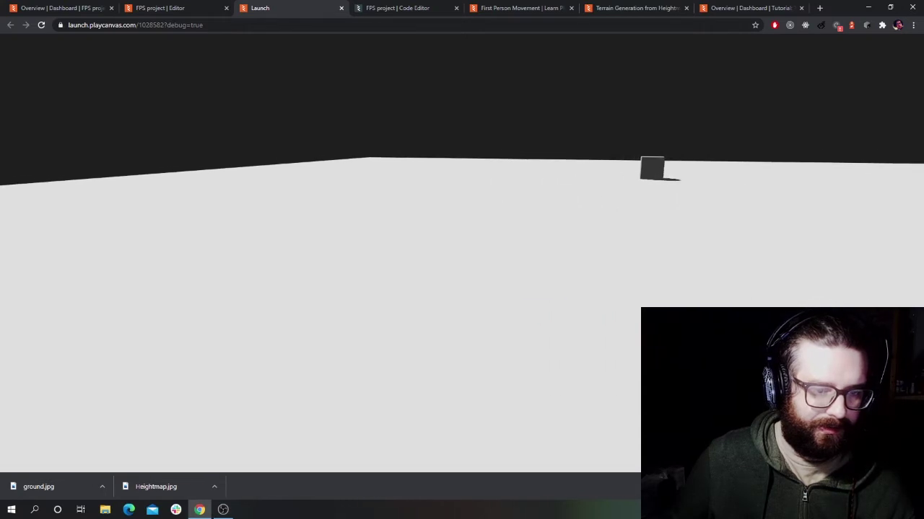
{"action": "key", "text": "w"}
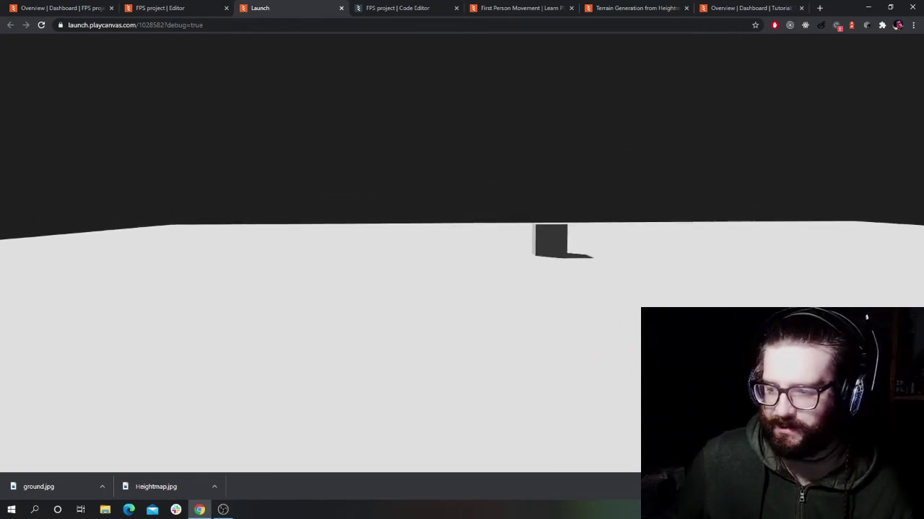
{"action": "key", "text": "w"}
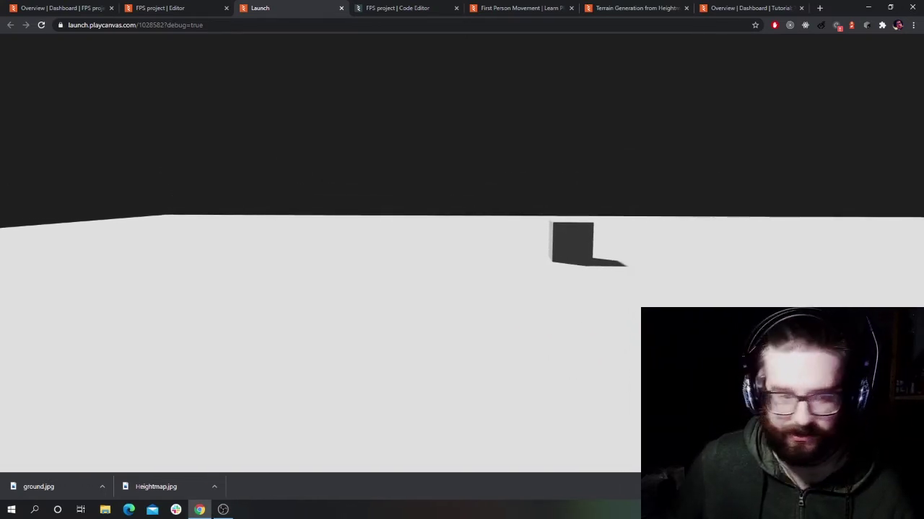
{"action": "key", "text": "w"}
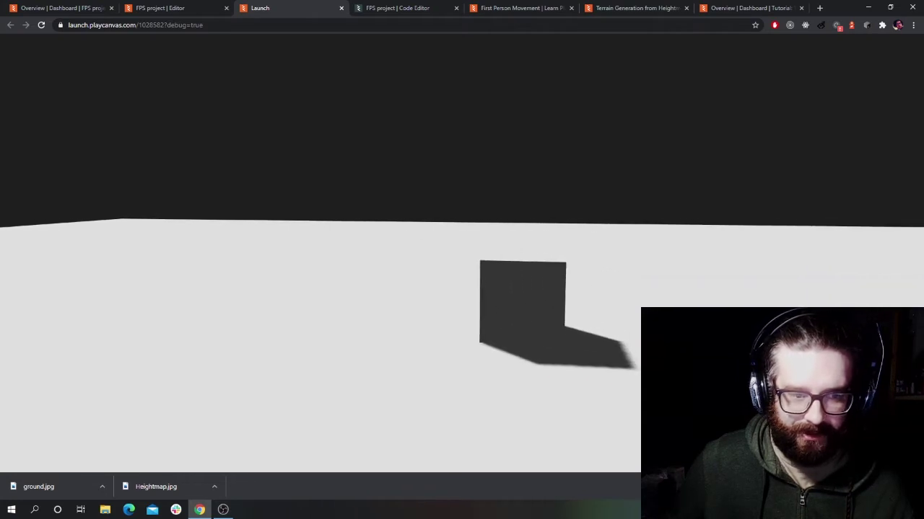
{"action": "key", "text": "w"}
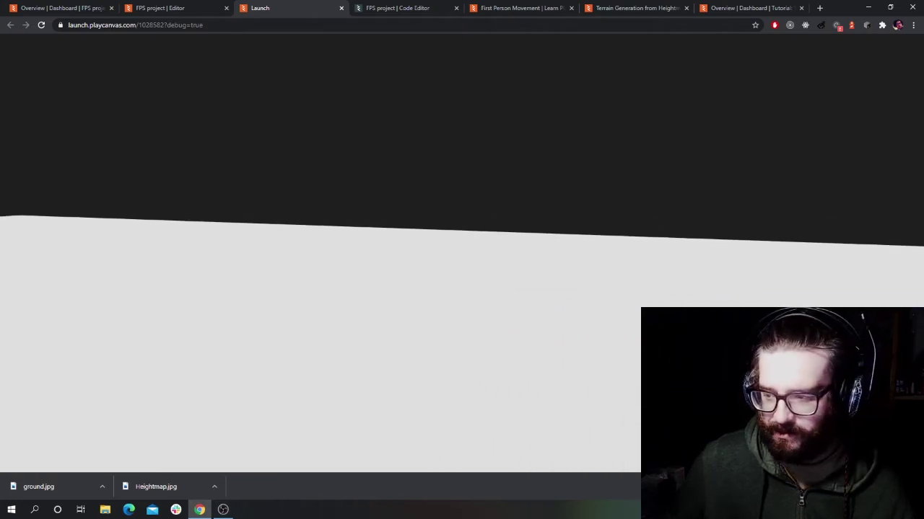
{"action": "key", "text": "w"}
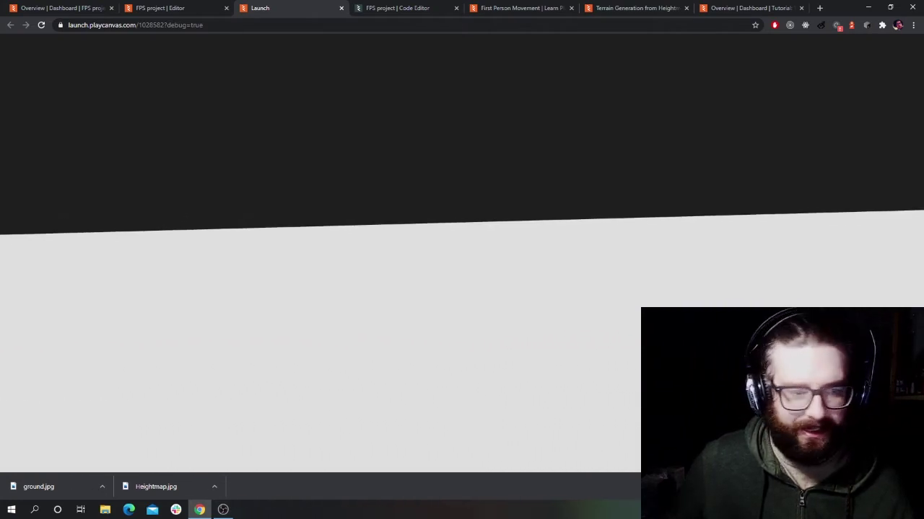
{"action": "key", "text": "s"}
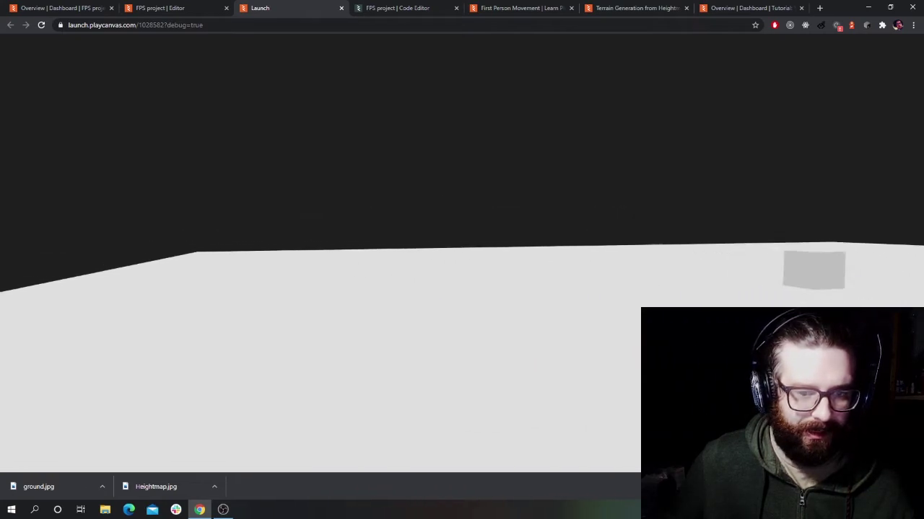
{"action": "key", "text": "s"}
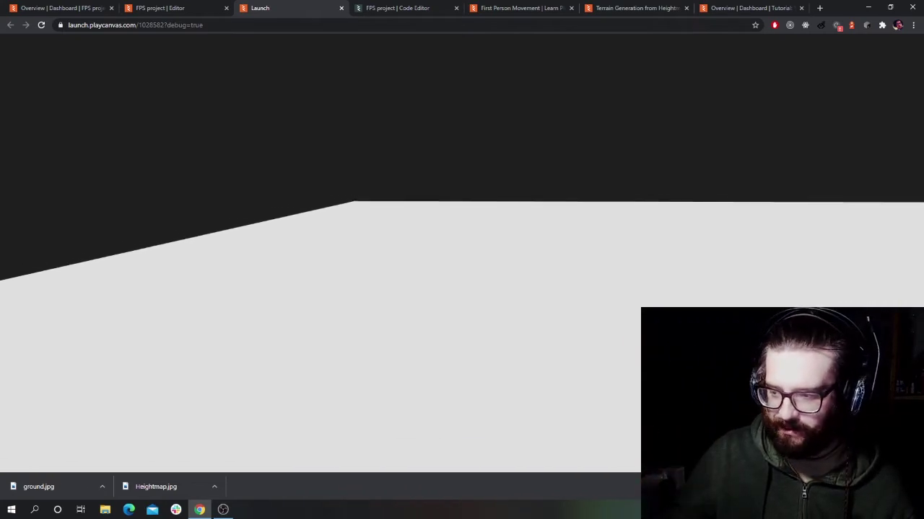
{"action": "key", "text": "w"}
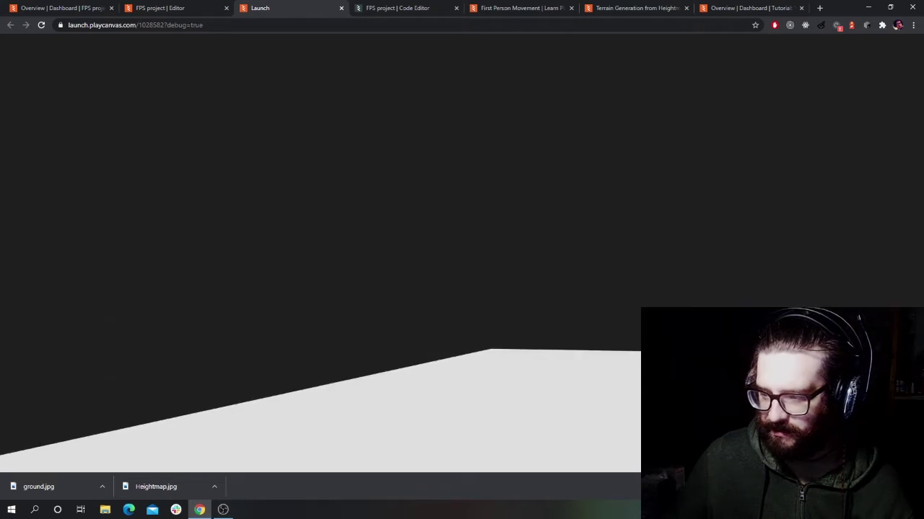
{"action": "key", "text": "s"}
{"action": "key", "text": "w"}
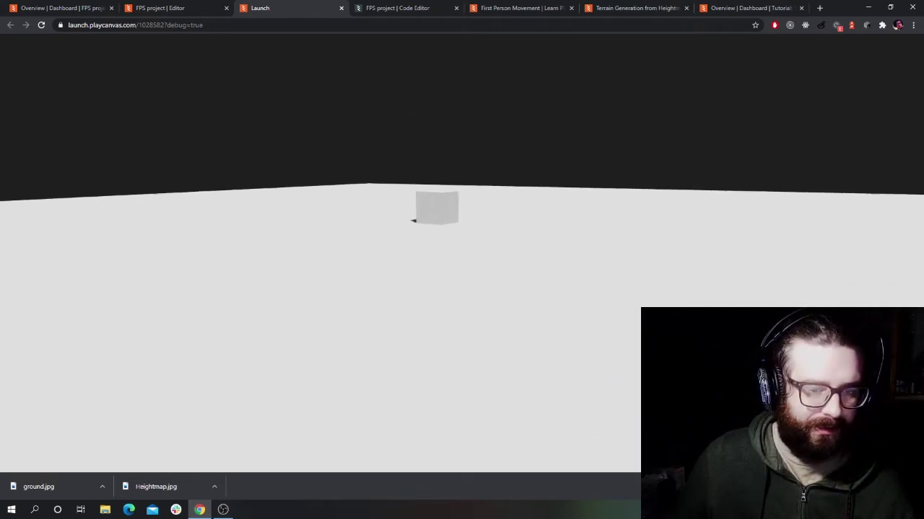
{"action": "key", "text": "w"}
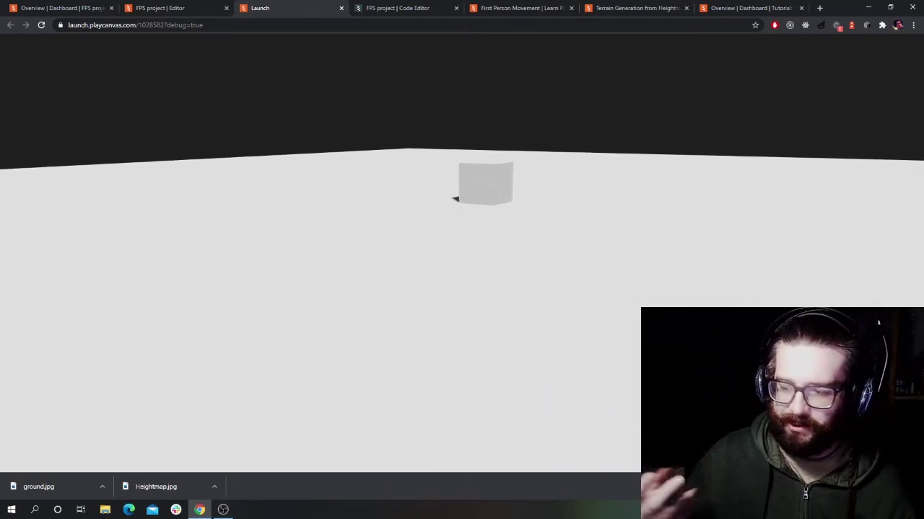
{"action": "key", "text": "w"}
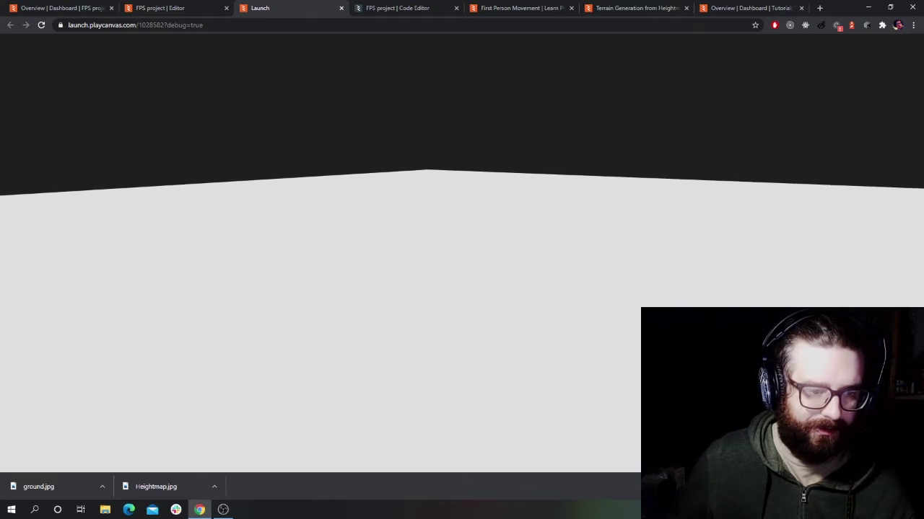
{"action": "key", "text": "Escape"}
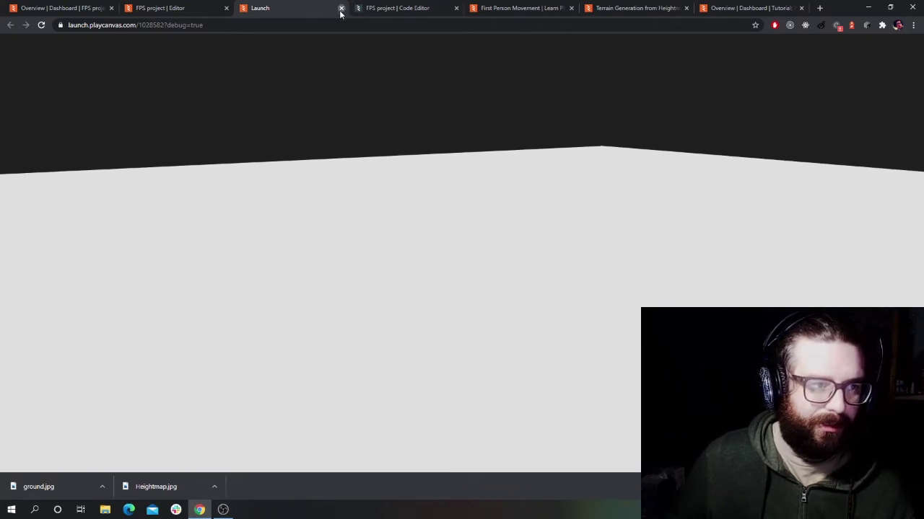
{"action": "left_click", "coordinate": [341, 8]}
Step: Create an asset folder named material in the FPS project and open it
{"action": "left_click", "coordinate": [508, 251]}
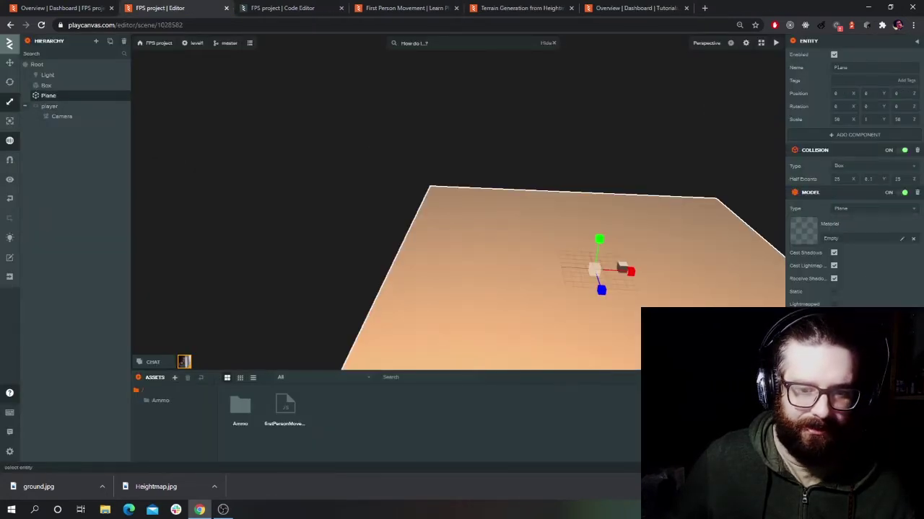
{"action": "right_click", "coordinate": [415, 416]}
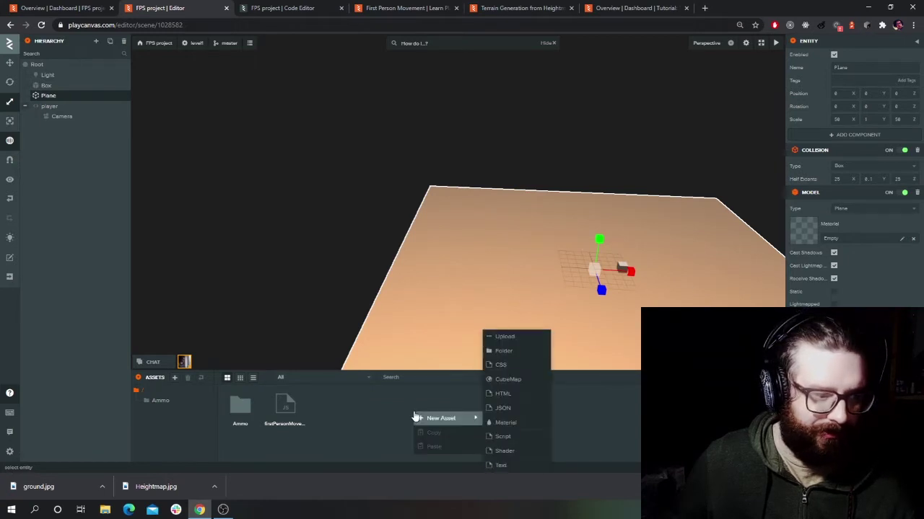
{"action": "left_click", "coordinate": [519, 349]}
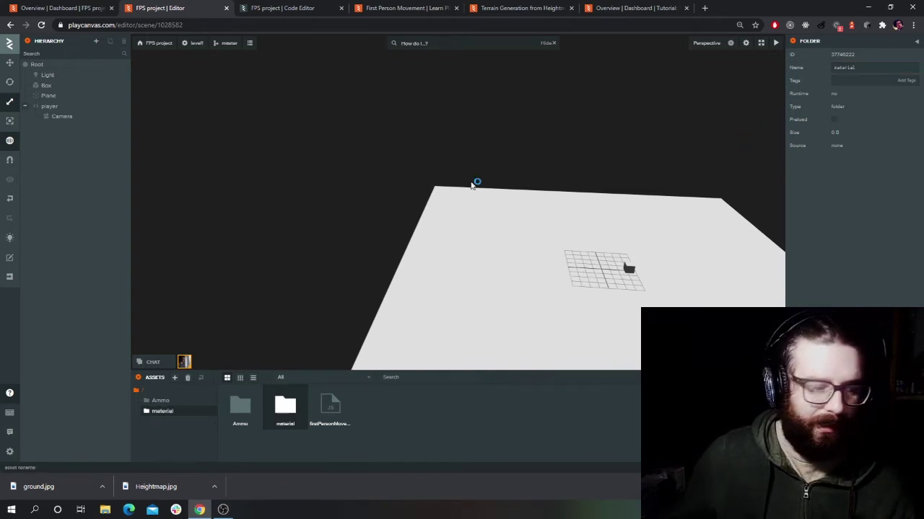
{"action": "left_click", "coordinate": [527, 262]}
{"action": "double_click", "coordinate": [283, 410]}
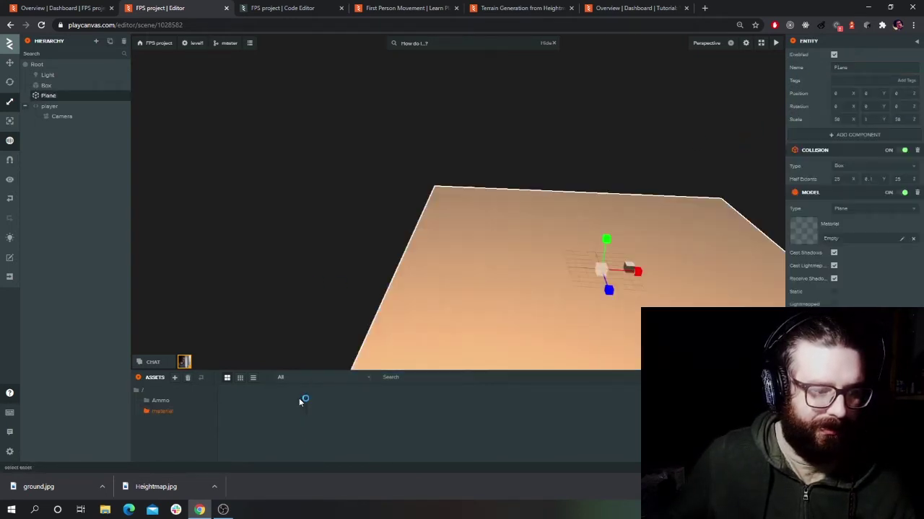
Step: Upload the ground and Heightmap JPG images from Downloads into the material folder
{"action": "right_click", "coordinate": [342, 417]}
{"action": "left_click", "coordinate": [445, 337]}
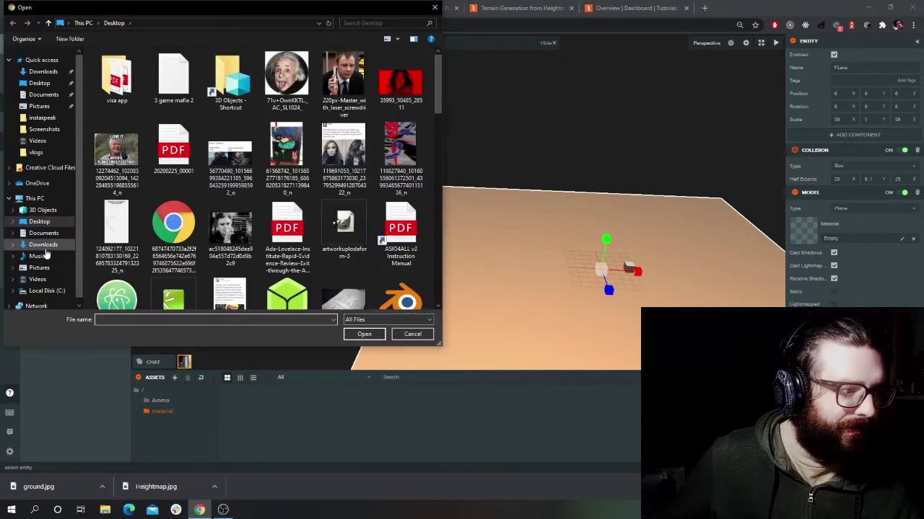
{"action": "left_click", "coordinate": [44, 245]}
{"action": "left_click", "coordinate": [117, 90]}
{"action": "left_click", "coordinate": [112, 81], "text": "ctrl"}
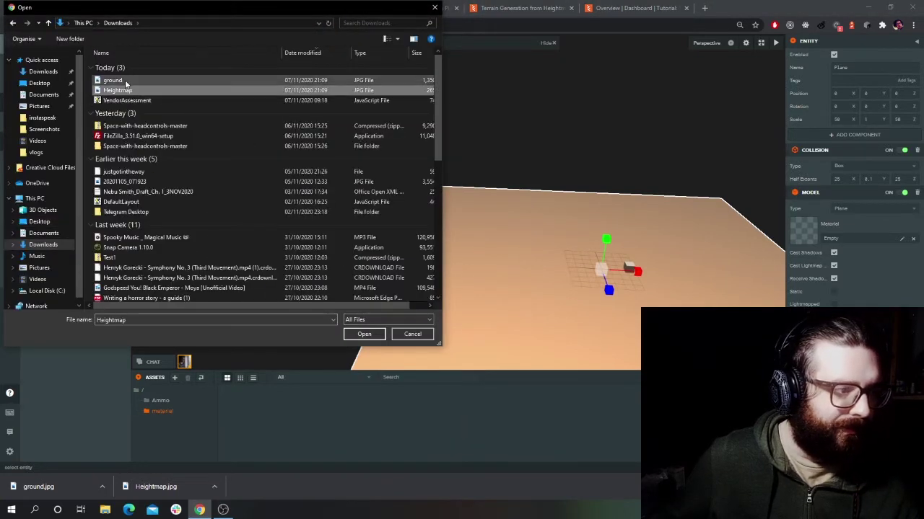
{"action": "left_click", "coordinate": [364, 334]}
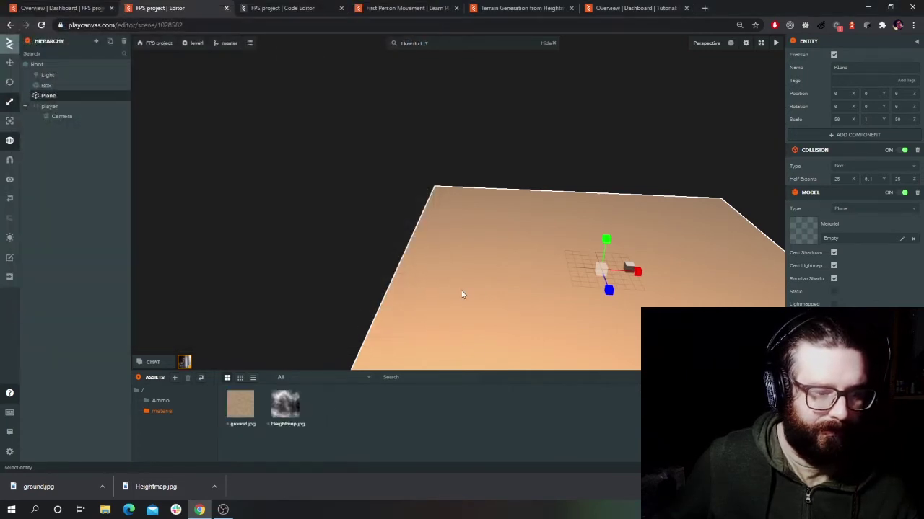
Step: Create a material named floor with ground.jpg as its diffuse texture and assign it to the Plane
{"action": "right_click", "coordinate": [353, 415]}
{"action": "mouse_move", "coordinate": [374, 420]}
{"action": "left_click", "coordinate": [453, 423]}
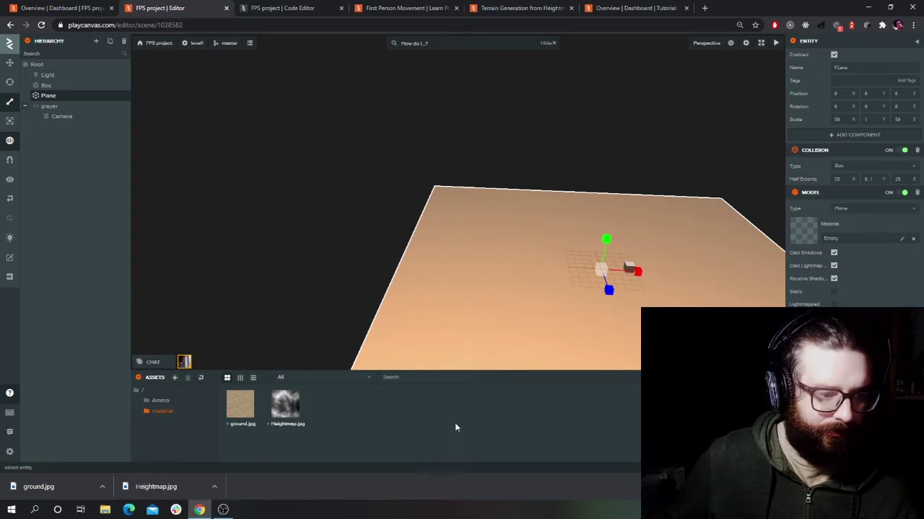
{"action": "type", "text": "floor"}
{"action": "key", "text": "Return"}
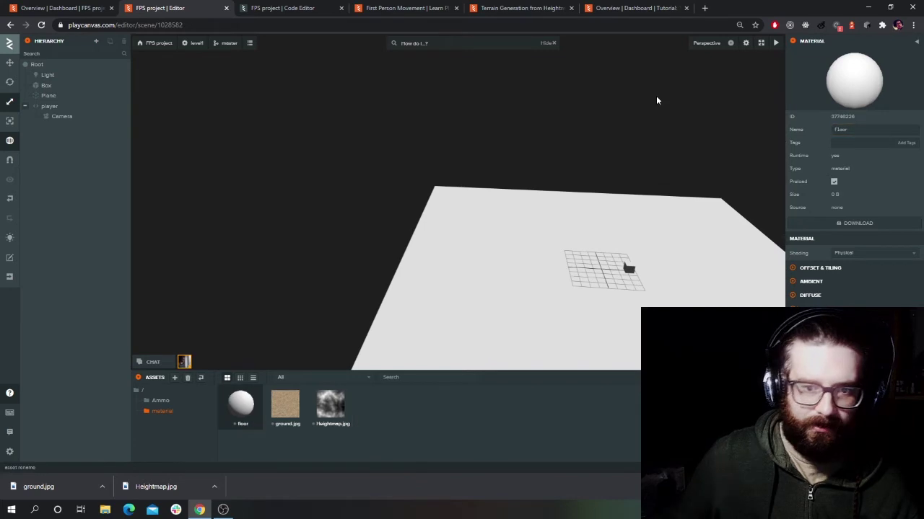
{"action": "left_click", "coordinate": [796, 297]}
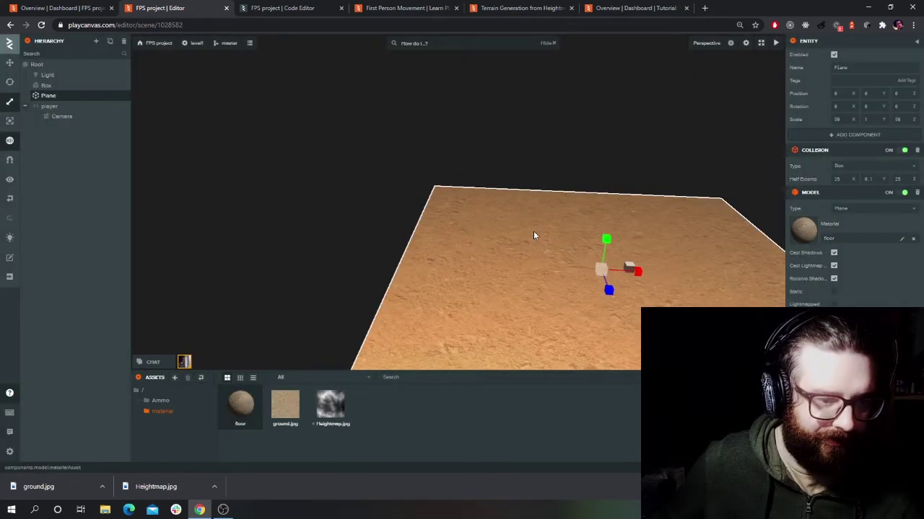
Step: Inspect the textured Plane in the viewport up close, at ground level and from above
{"action": "key", "text": "f"}
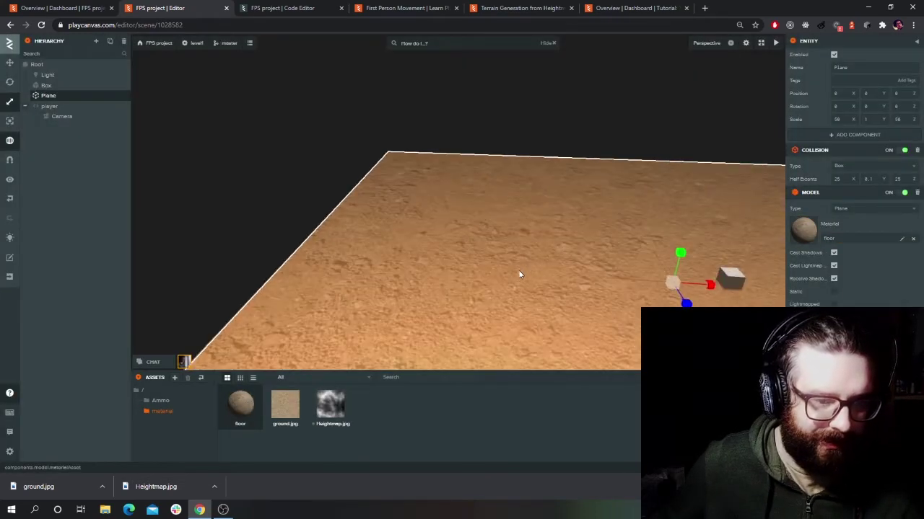
{"action": "scroll", "coordinate": [606, 274], "scroll_direction": "up", "scroll_amount": 3}
{"action": "left_click_drag", "start_coordinate": [599, 272], "coordinate": [433, 173]}
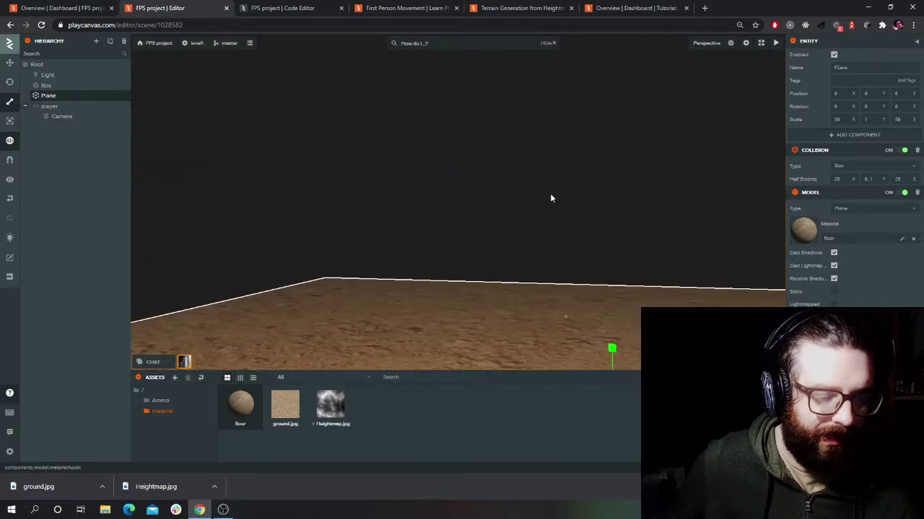
{"action": "left_click", "coordinate": [550, 193]}
{"action": "scroll", "coordinate": [527, 203], "scroll_direction": "down", "scroll_amount": 5}
{"action": "right_click_drag", "start_coordinate": [524, 205], "coordinate": [540, 219]}
{"action": "scroll", "coordinate": [514, 204], "scroll_direction": "up", "scroll_amount": 5}
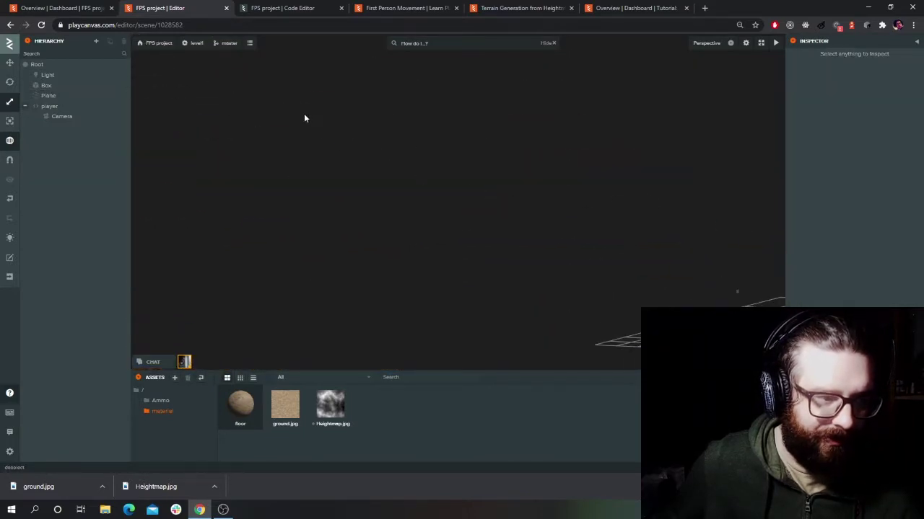
{"action": "left_click_drag", "start_coordinate": [570, 217], "coordinate": [694, 287]}
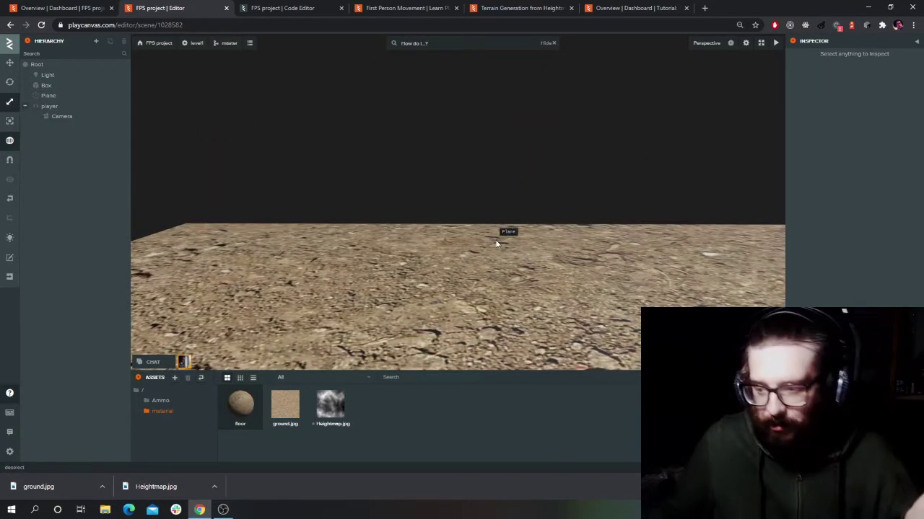
{"action": "left_click_drag", "start_coordinate": [497, 243], "coordinate": [524, 266]}
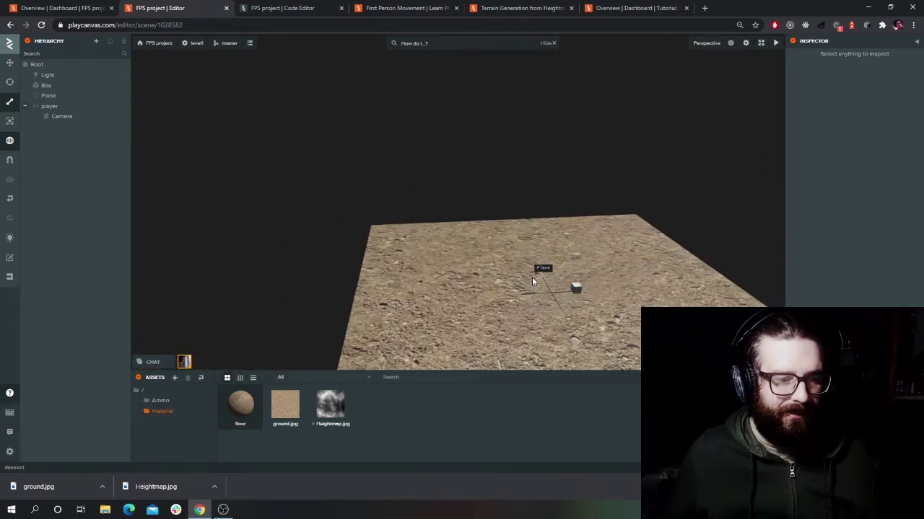
Step: Read through the Terrain Generation from Heightmap tutorial, examining the terrain script's attributes, vertex data and mesh creation functions
{"action": "left_click", "coordinate": [520, 8]}
{"action": "scroll", "coordinate": [484, 193], "scroll_direction": "up", "scroll_amount": 20}
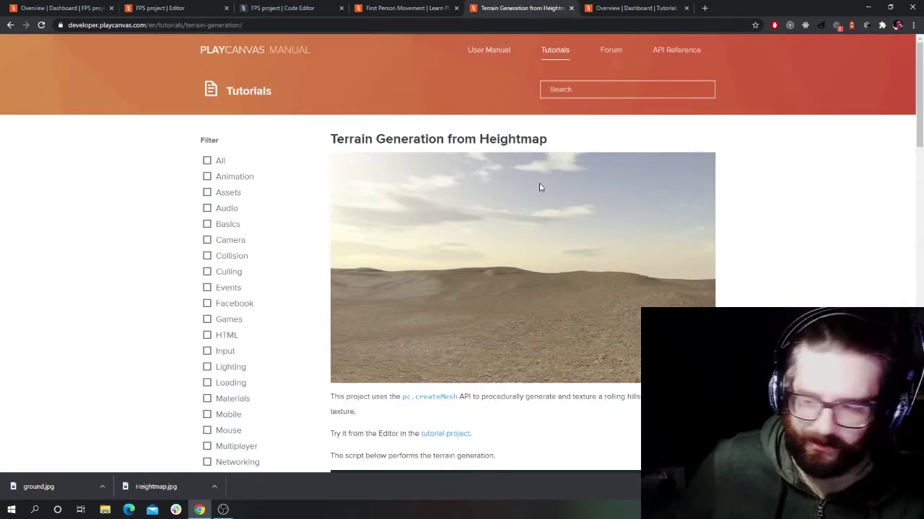
{"action": "scroll", "coordinate": [531, 189], "scroll_direction": "down", "scroll_amount": 4}
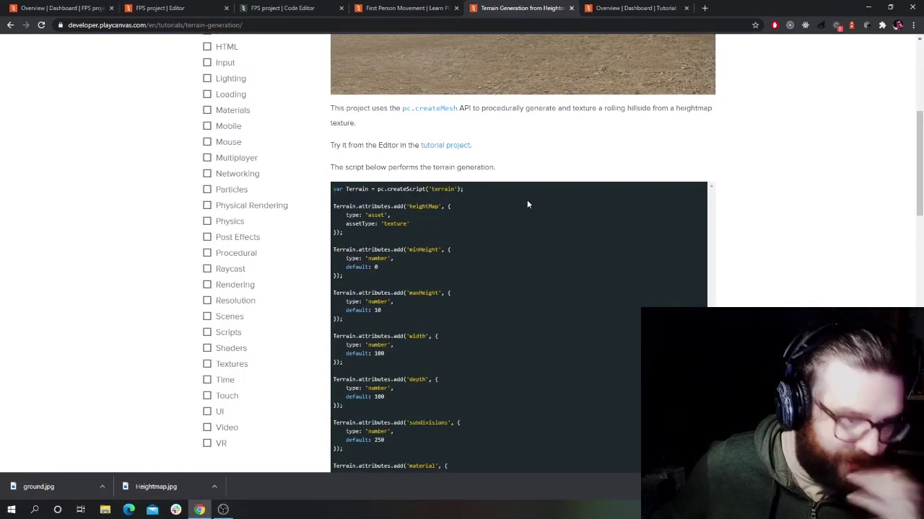
{"action": "scroll", "coordinate": [529, 200], "scroll_direction": "down", "scroll_amount": 6}
{"action": "scroll", "coordinate": [527, 192], "scroll_direction": "up", "scroll_amount": 10}
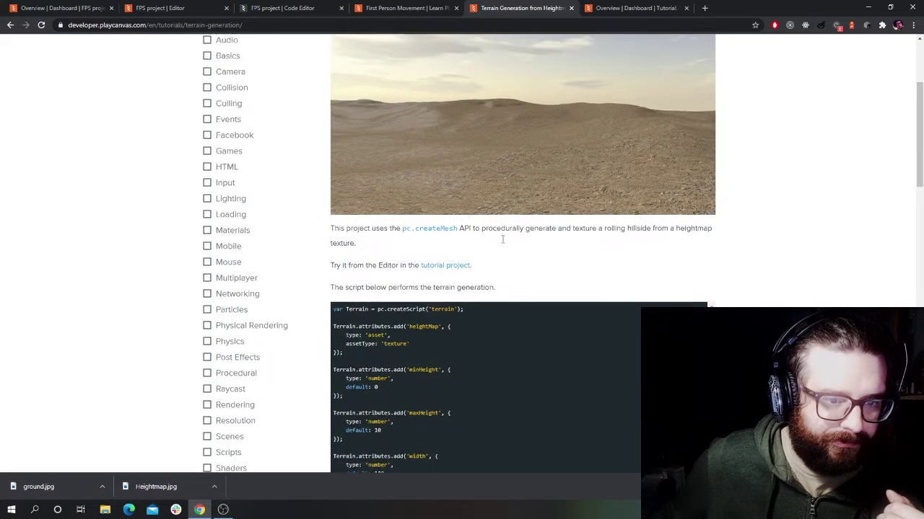
{"action": "scroll", "coordinate": [472, 274], "scroll_direction": "down", "scroll_amount": 10}
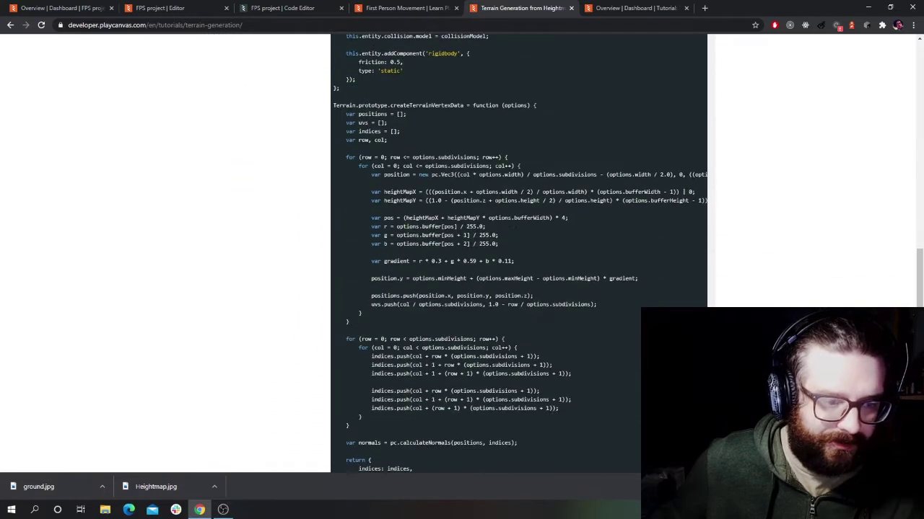
{"action": "scroll", "coordinate": [475, 239], "scroll_direction": "down", "scroll_amount": 6}
{"action": "scroll", "coordinate": [475, 236], "scroll_direction": "up", "scroll_amount": 2}
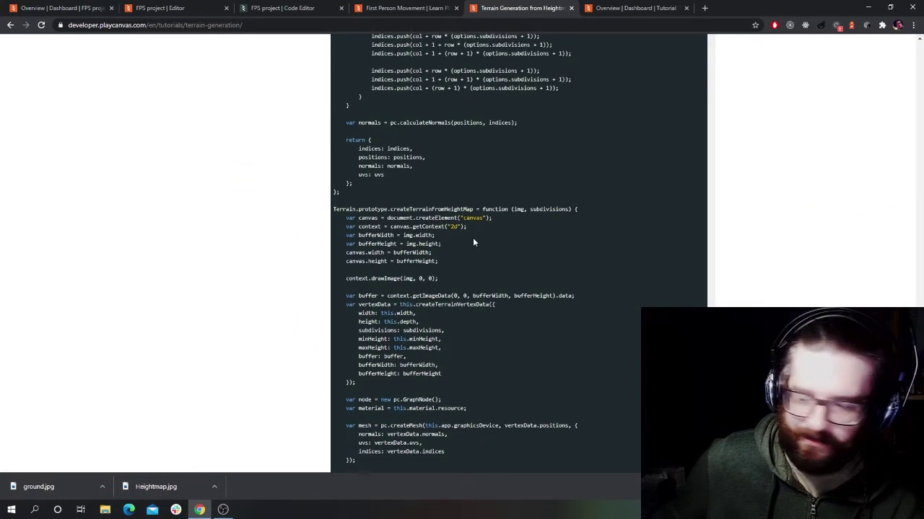
{"action": "scroll", "coordinate": [474, 242], "scroll_direction": "up", "scroll_amount": 10}
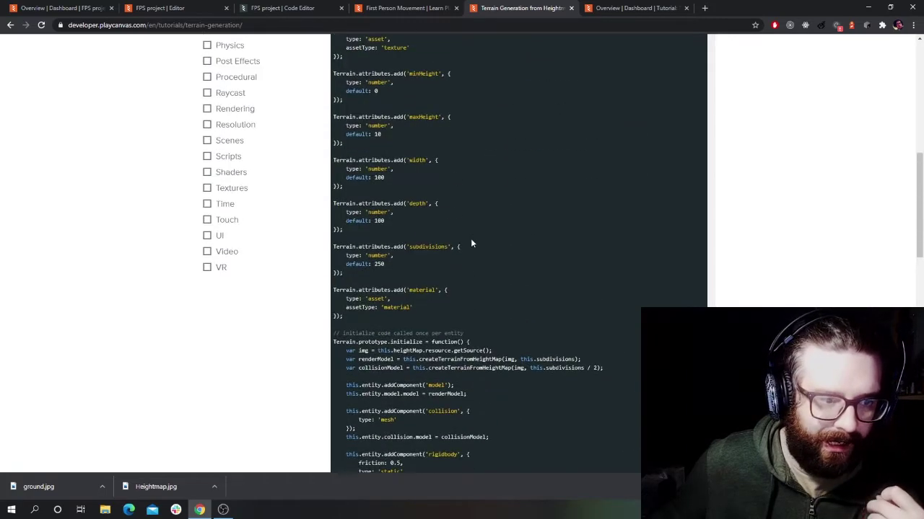
{"action": "scroll", "coordinate": [473, 246], "scroll_direction": "down", "scroll_amount": 5}
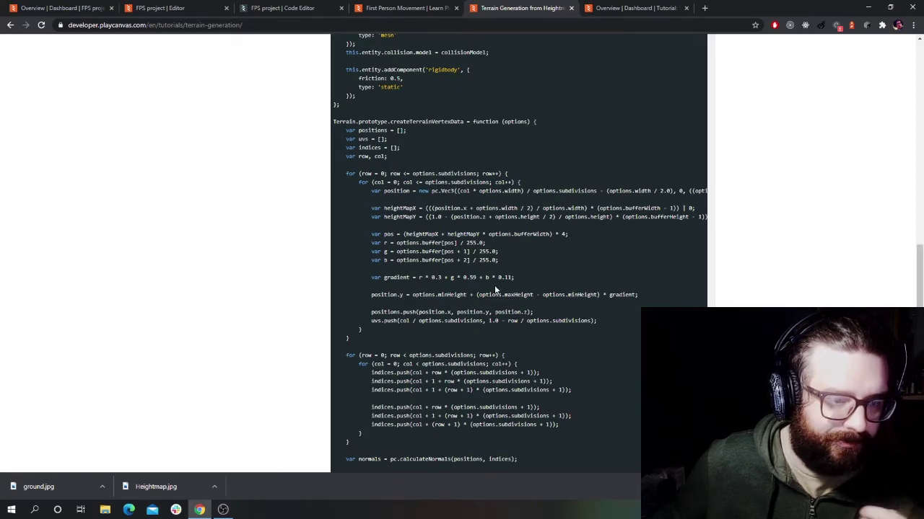
{"action": "scroll", "coordinate": [496, 289], "scroll_direction": "up", "scroll_amount": 6}
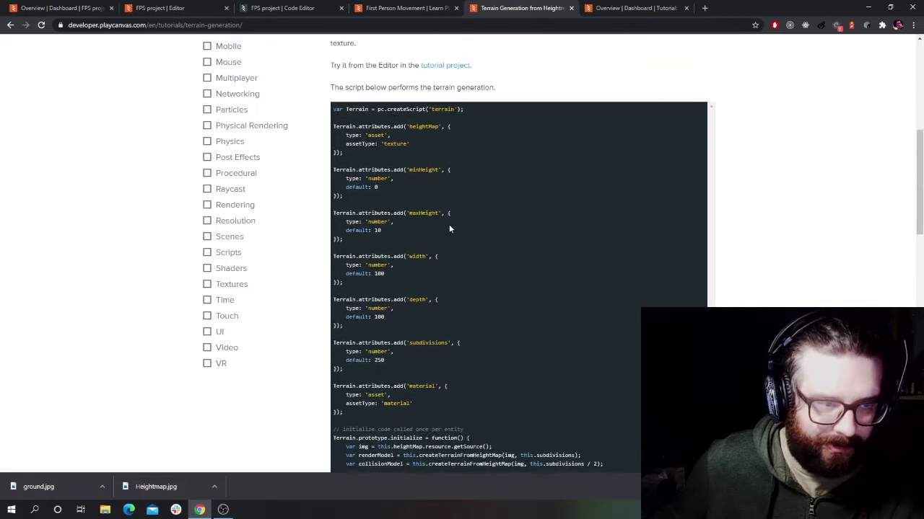
{"action": "scroll", "coordinate": [449, 230], "scroll_direction": "up", "scroll_amount": 5}
{"action": "scroll", "coordinate": [537, 234], "scroll_direction": "down", "scroll_amount": 2}
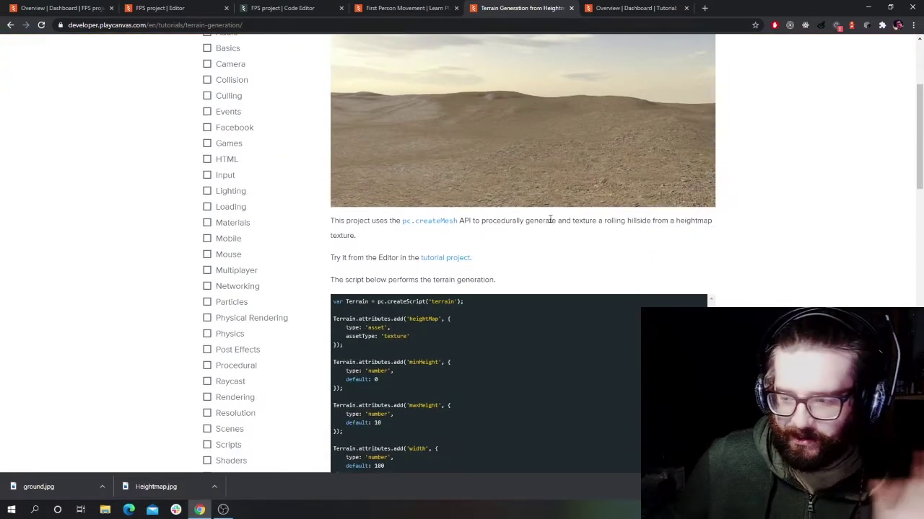
{"action": "scroll", "coordinate": [530, 209], "scroll_direction": "down", "scroll_amount": 10}
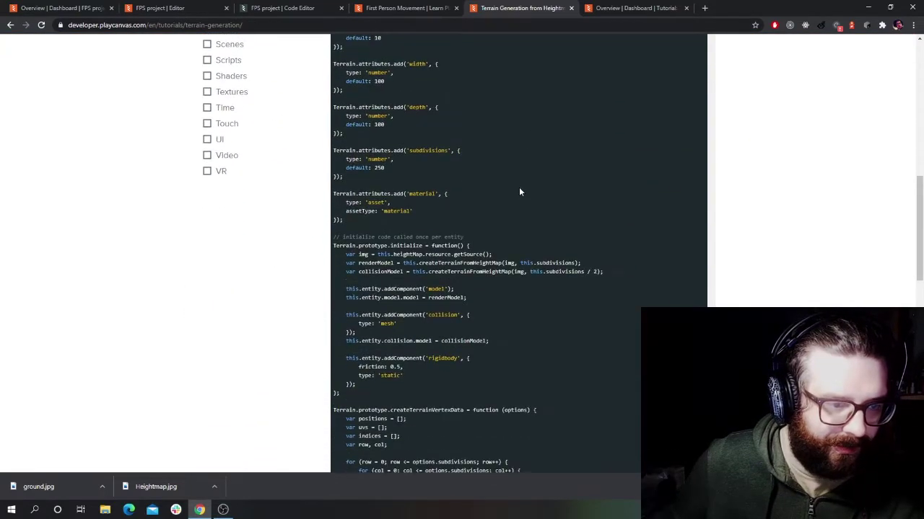
{"action": "scroll", "coordinate": [524, 183], "scroll_direction": "down", "scroll_amount": 2}
{"action": "scroll", "coordinate": [525, 182], "scroll_direction": "down", "scroll_amount": 3}
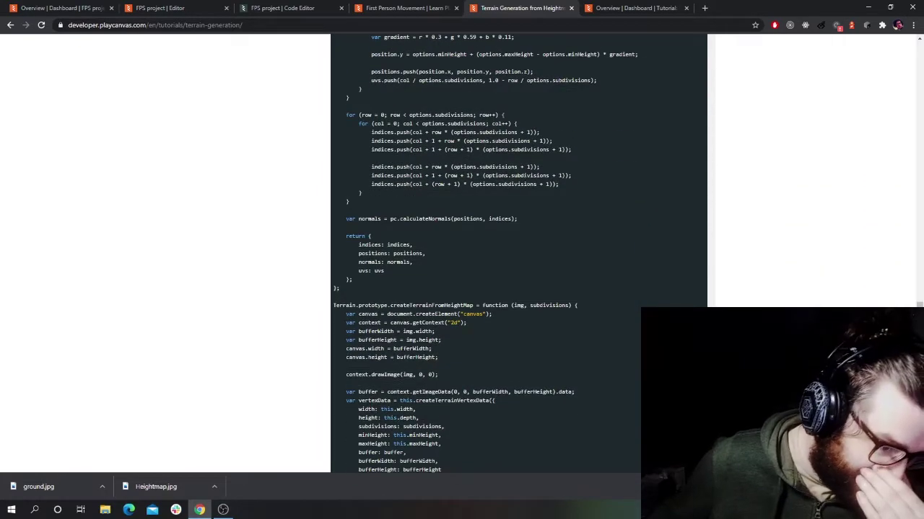
{"action": "scroll", "coordinate": [524, 183], "scroll_direction": "down", "scroll_amount": 3}
{"action": "scroll", "coordinate": [522, 180], "scroll_direction": "down", "scroll_amount": 1}
{"action": "scroll", "coordinate": [518, 182], "scroll_direction": "up", "scroll_amount": 13}
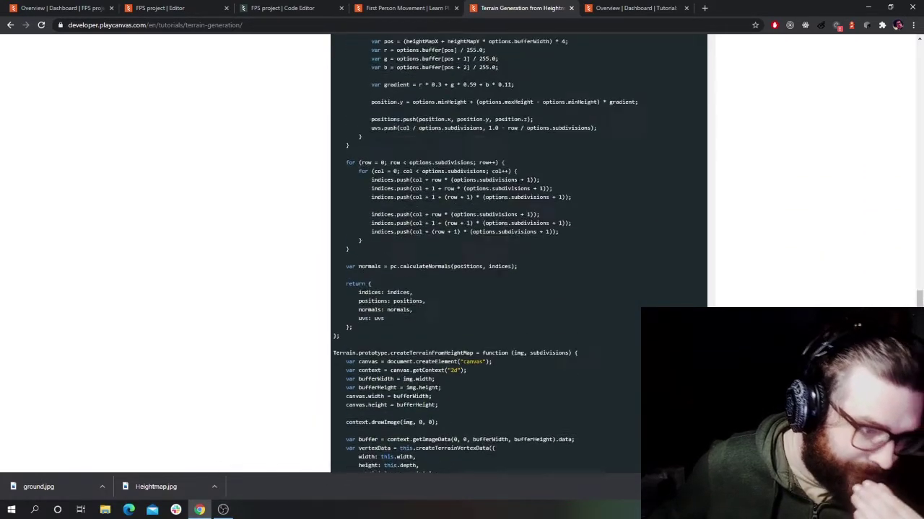
{"action": "scroll", "coordinate": [513, 184], "scroll_direction": "up", "scroll_amount": 4}
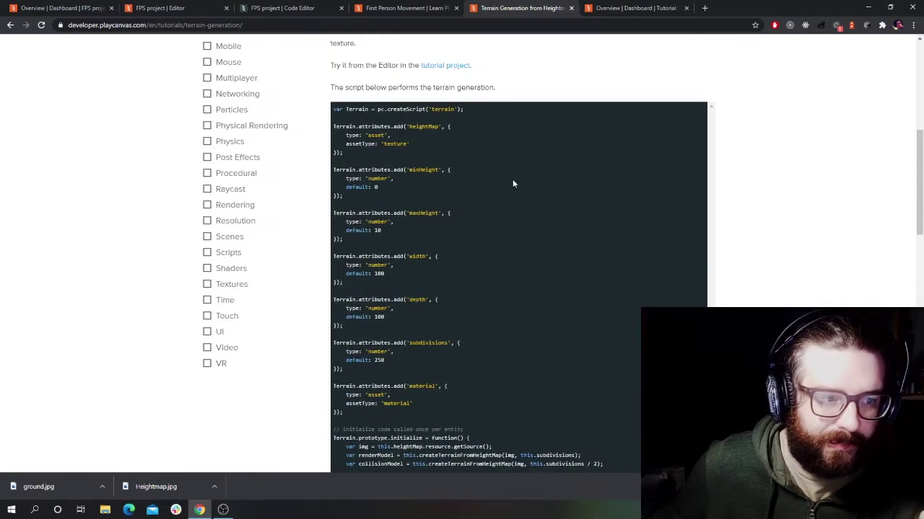
{"action": "scroll", "coordinate": [519, 252], "scroll_direction": "up", "scroll_amount": 1}
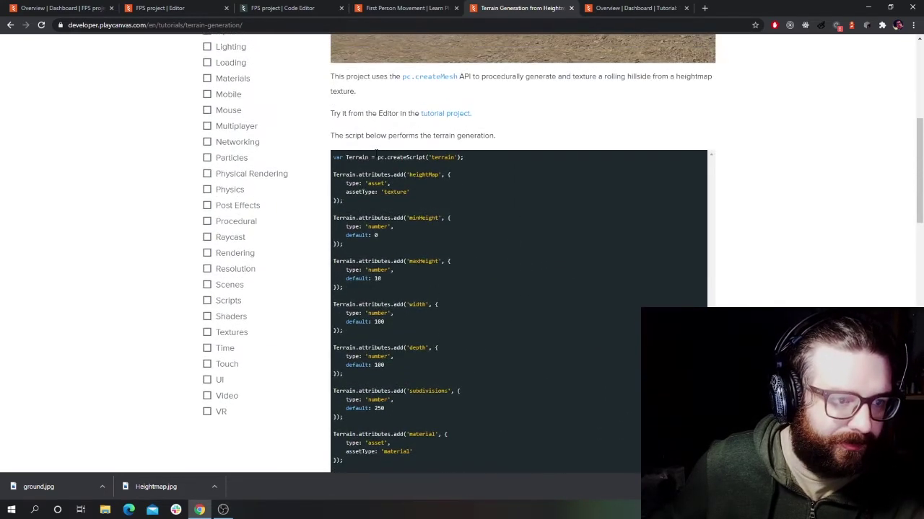
Step: Highlight the terrain generation script on the tutorial page through to its end
{"action": "left_click_drag", "start_coordinate": [368, 157], "coordinate": [504, 385]}
{"action": "scroll", "coordinate": [526, 268], "scroll_direction": "down", "scroll_amount": 8}
{"action": "scroll", "coordinate": [545, 269], "scroll_direction": "down", "scroll_amount": 8}
{"action": "scroll", "coordinate": [494, 308], "scroll_direction": "up", "scroll_amount": 15}
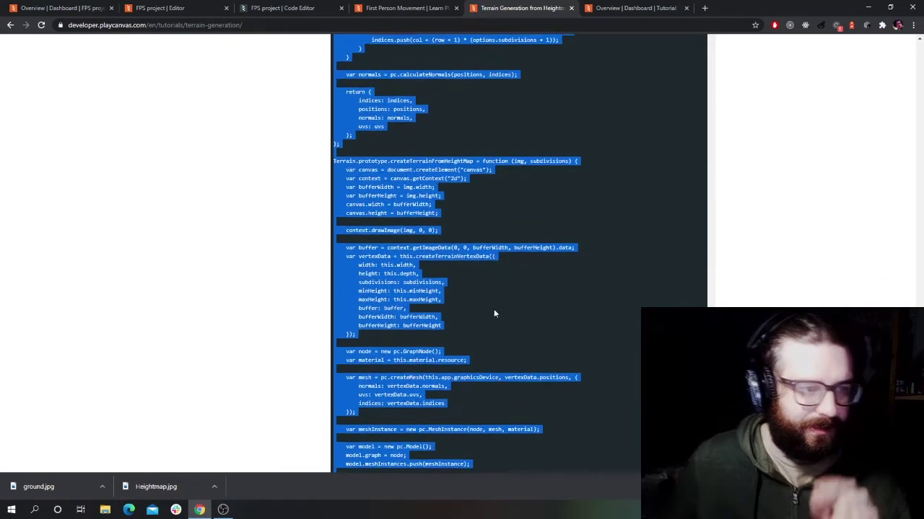
Step: Examine the Terrain entity's script attributes in the Terrain From Heightmap project's Terrain scene, and return to the FPS project's level1 scene
{"action": "left_click", "coordinate": [632, 8]}
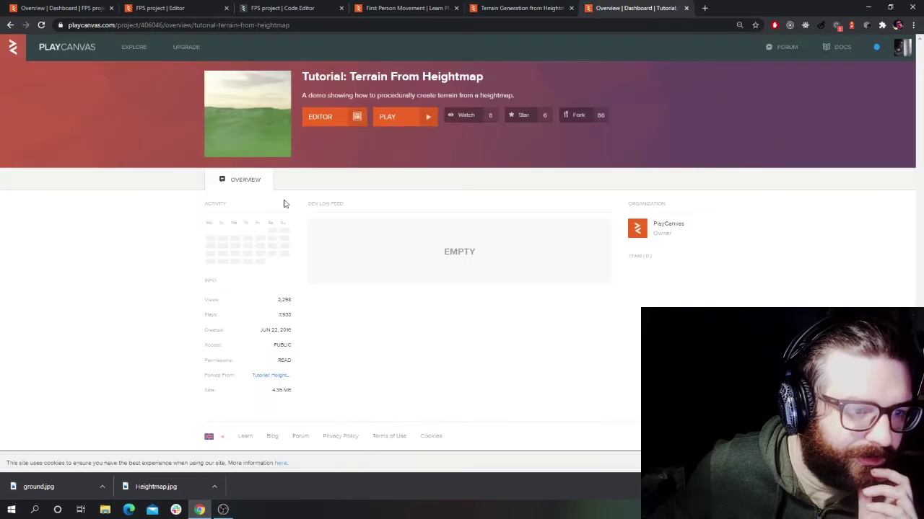
{"action": "left_click", "coordinate": [334, 119]}
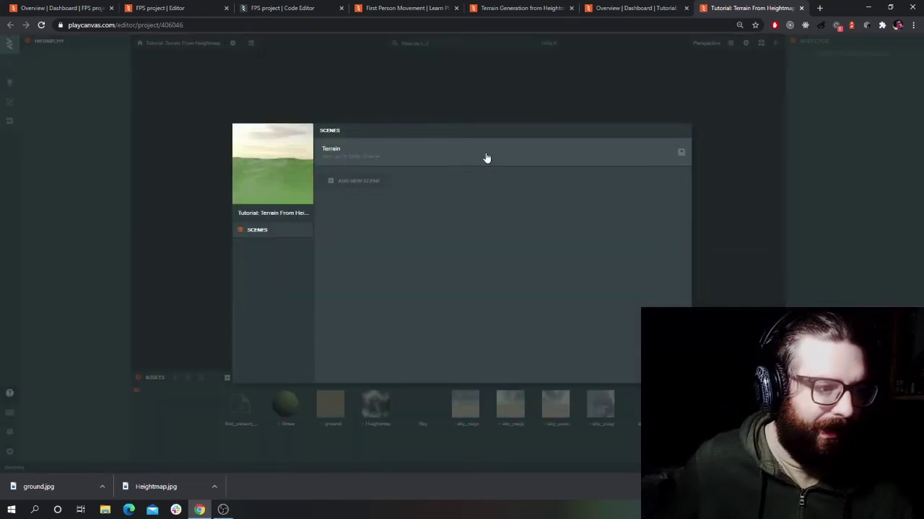
{"action": "left_click", "coordinate": [486, 156]}
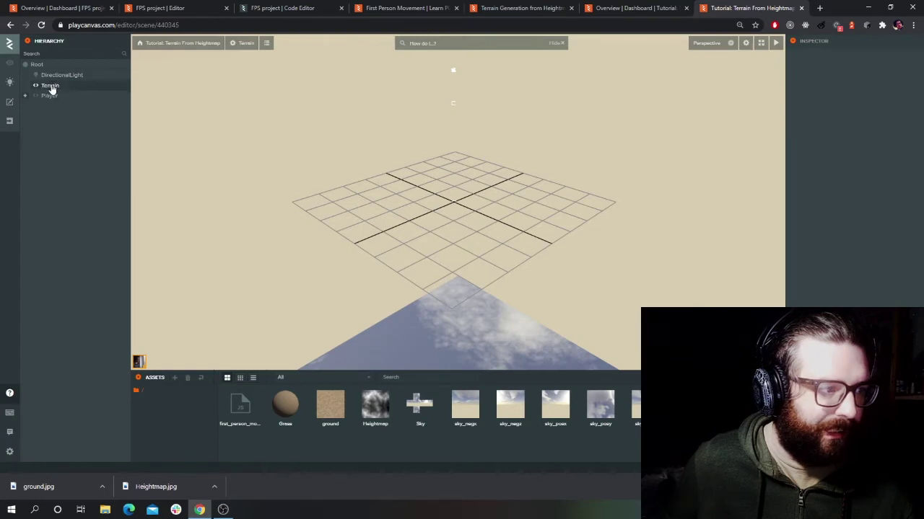
{"action": "left_click", "coordinate": [51, 87]}
{"action": "scroll", "coordinate": [451, 242], "scroll_direction": "up", "scroll_amount": 5}
{"action": "scroll", "coordinate": [422, 241], "scroll_direction": "down", "scroll_amount": 4}
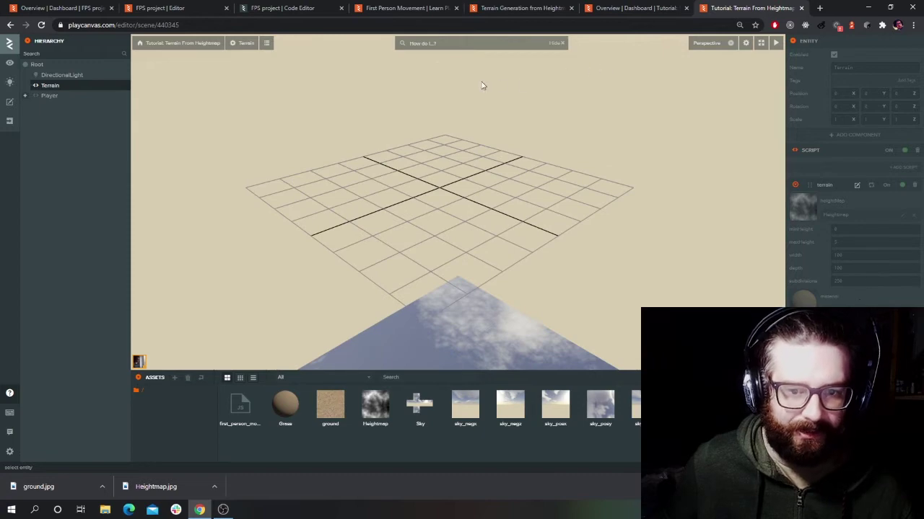
{"action": "left_click", "coordinate": [299, 7]}
{"action": "left_click", "coordinate": [173, 5]}
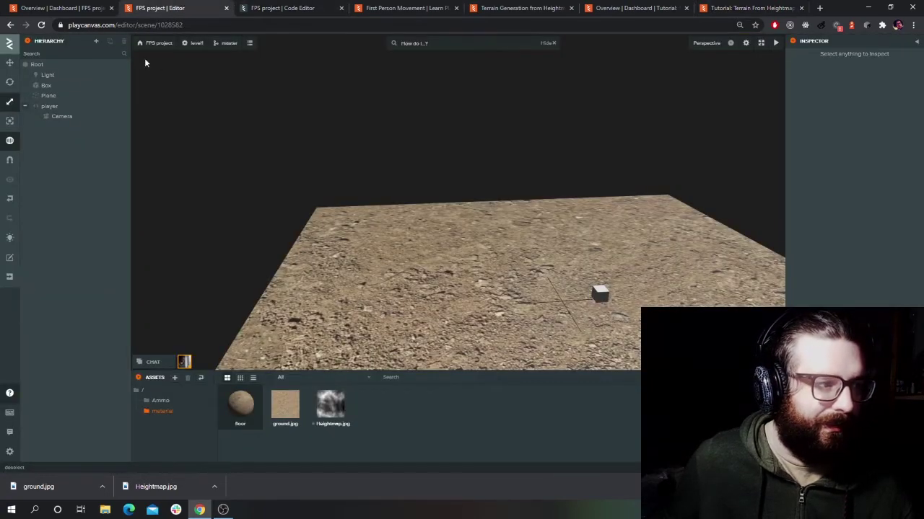
Step: Add a new entity under Root in the level1 scene and name it terrain
{"action": "left_click", "coordinate": [299, 7]}
{"action": "left_click", "coordinate": [160, 7]}
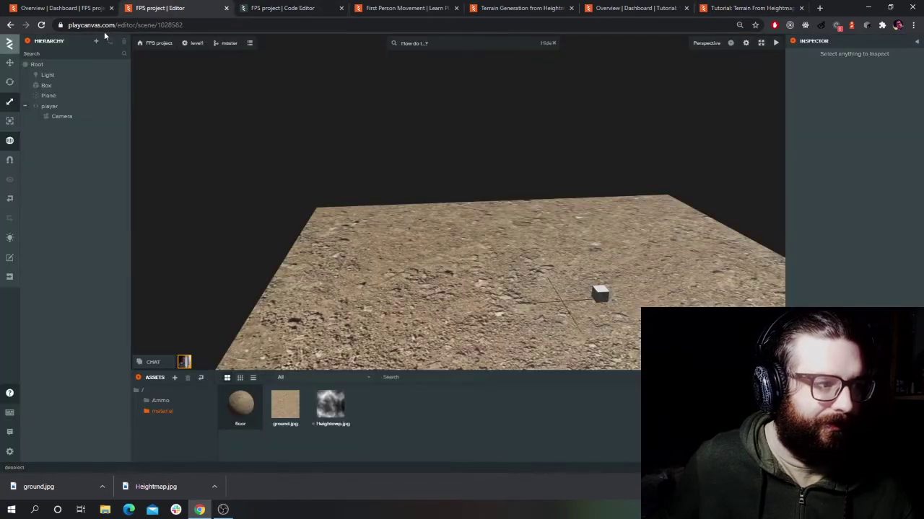
{"action": "right_click", "coordinate": [36, 65]}
{"action": "left_click", "coordinate": [123, 69]}
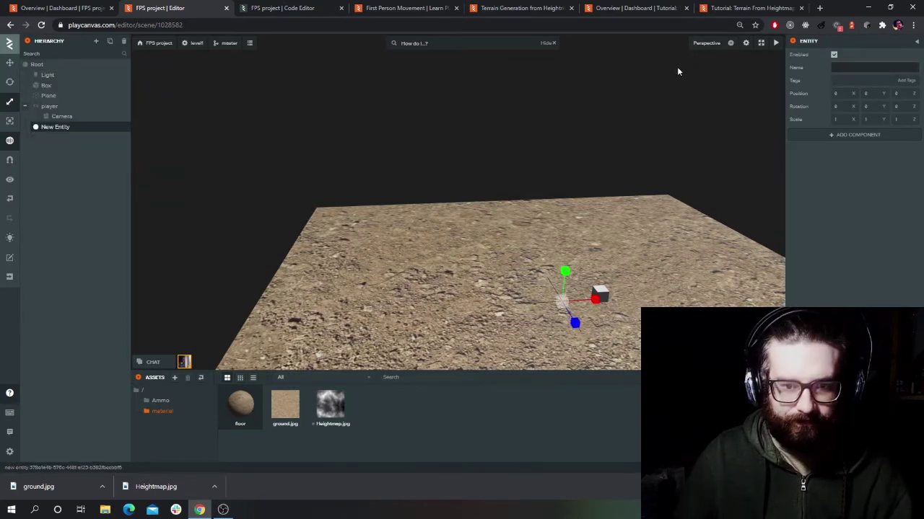
{"action": "type", "text": "terrain"}
{"action": "key", "text": "Return"}
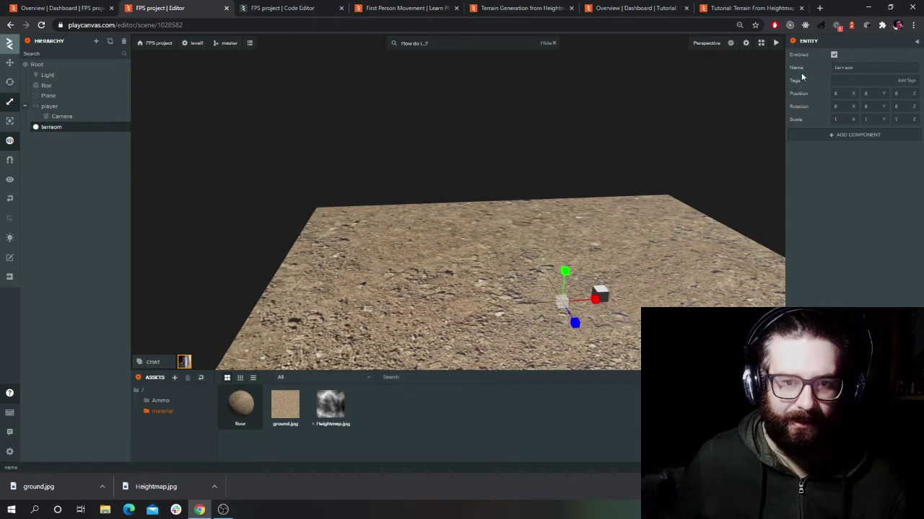
{"action": "key", "text": "BackSpace"}
{"action": "key", "text": "BackSpace"}
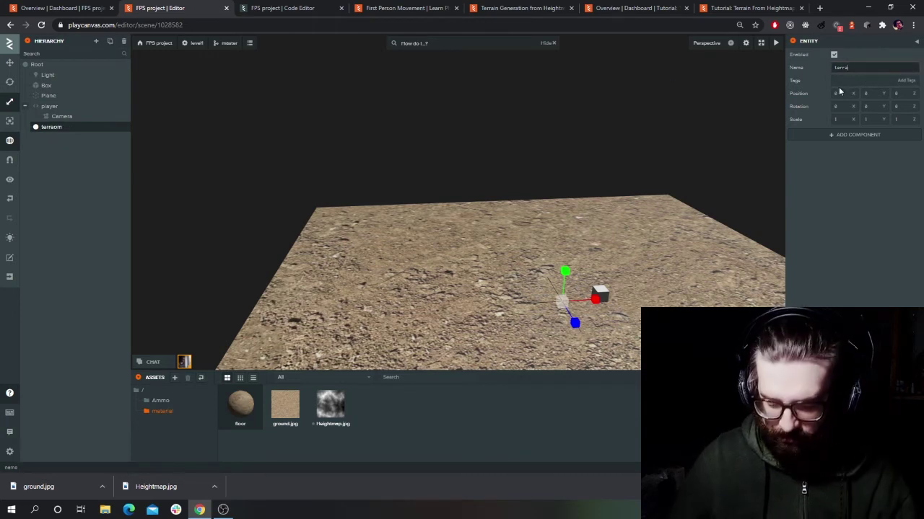
{"action": "type", "text": "in"}
{"action": "key", "text": "Return"}
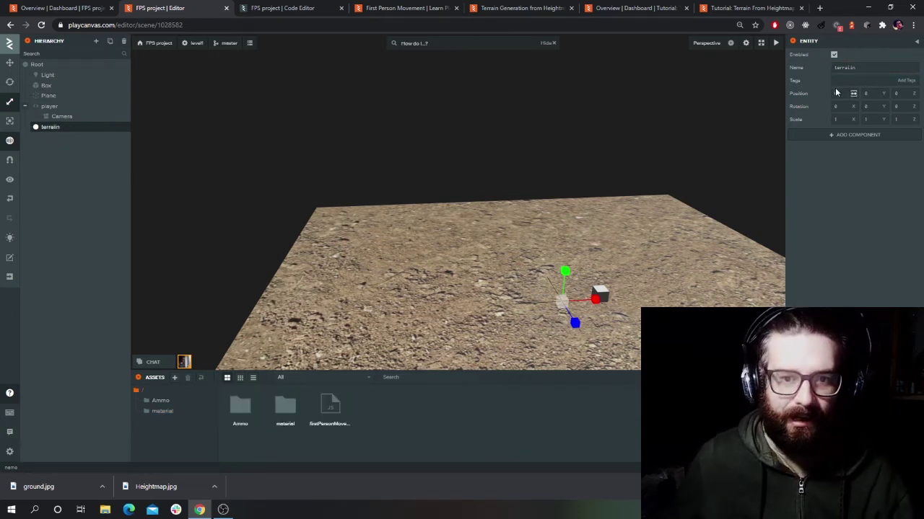
{"action": "type", "text": "terrain"}
{"action": "key", "text": "Return"}
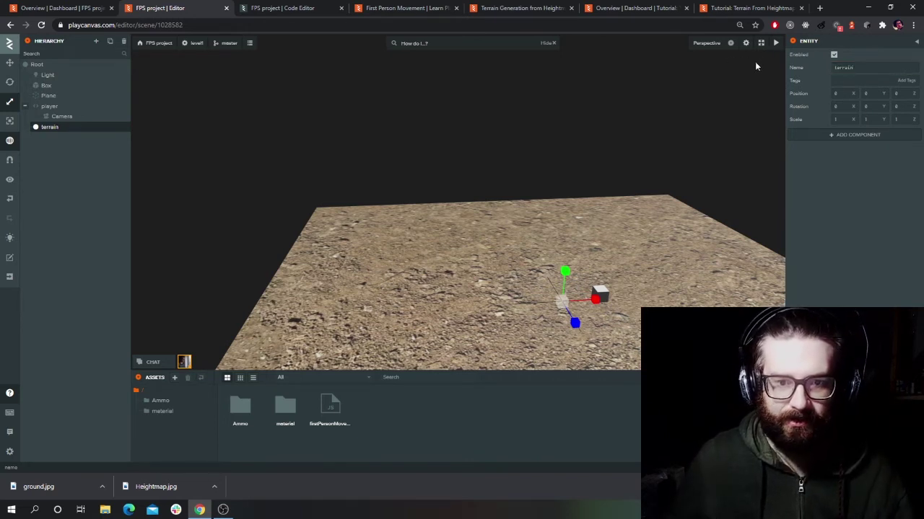
Step: Add a Script component to the terrain entity
{"action": "left_click", "coordinate": [839, 134]}
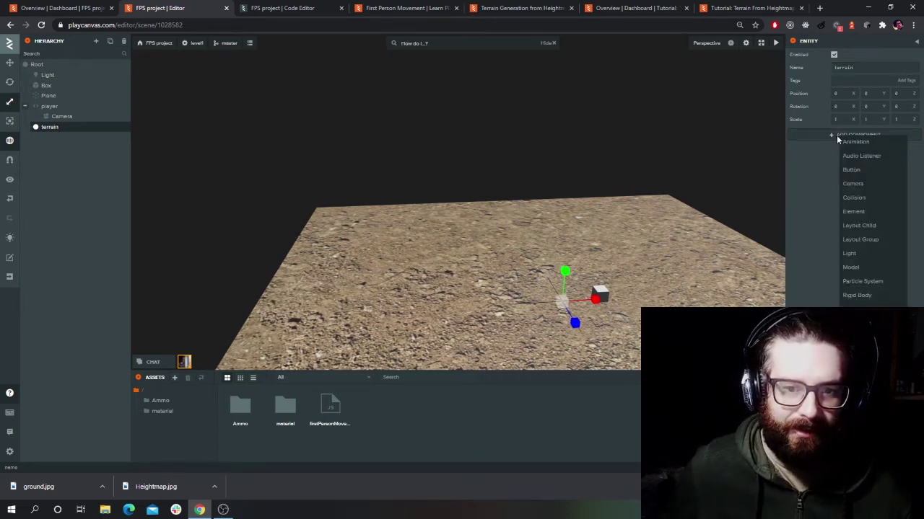
{"action": "scroll", "coordinate": [861, 274], "scroll_direction": "down", "scroll_amount": 2}
{"action": "left_click", "coordinate": [861, 274]}
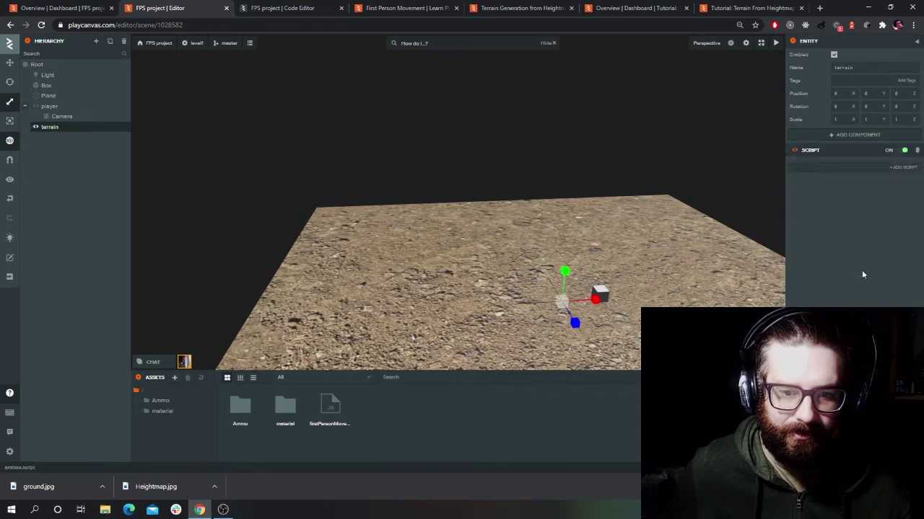
Step: Create a new script named terrain in the terrain entity's Script component, after checking the Terrain From Heightmap project
{"action": "left_click", "coordinate": [836, 164]}
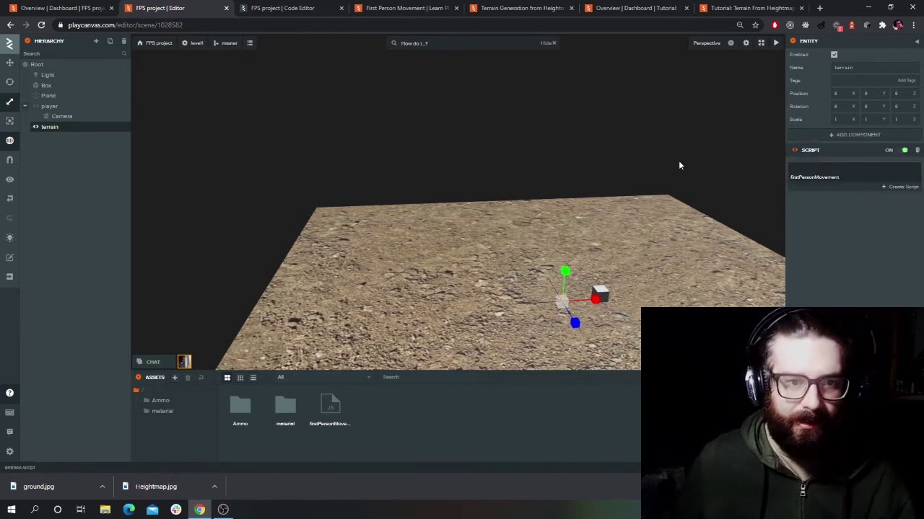
{"action": "left_click", "coordinate": [743, 8]}
{"action": "left_click", "coordinate": [679, 8]}
{"action": "left_click", "coordinate": [707, 8]}
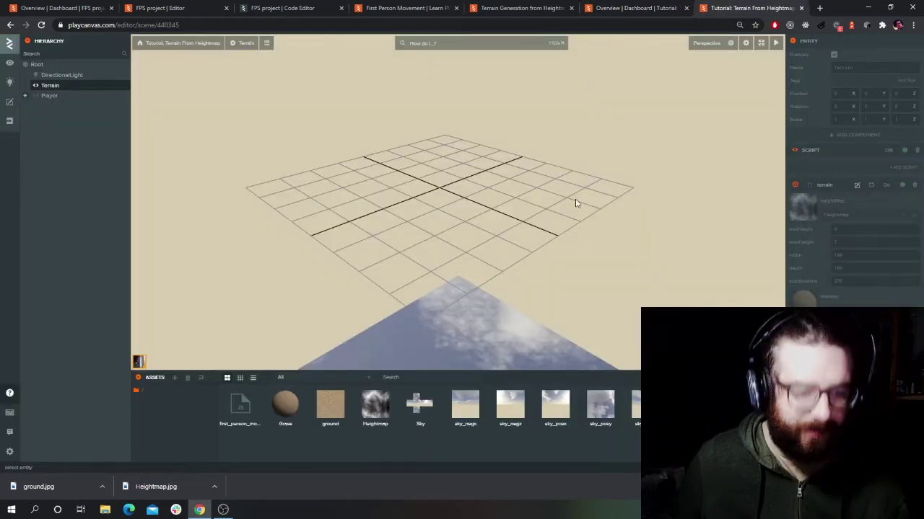
{"action": "left_click", "coordinate": [638, 7]}
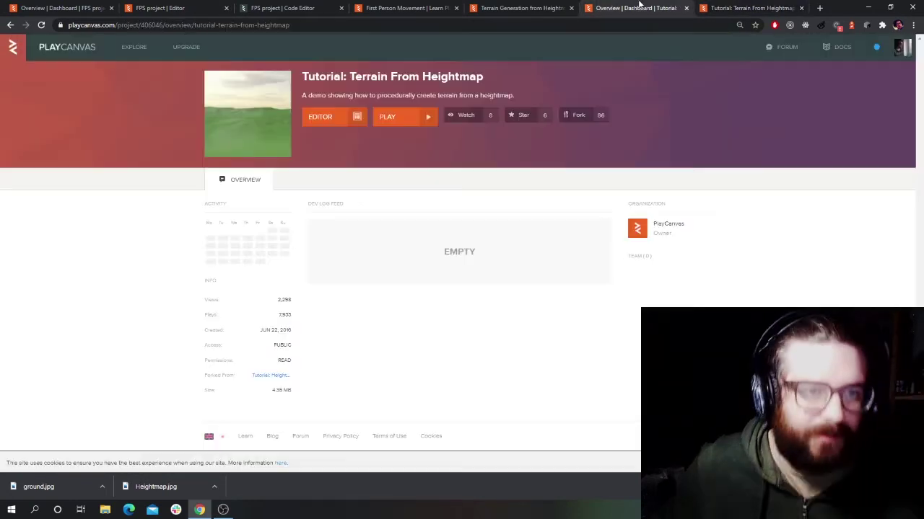
{"action": "left_click", "coordinate": [390, 7]}
{"action": "left_click", "coordinate": [286, 7]}
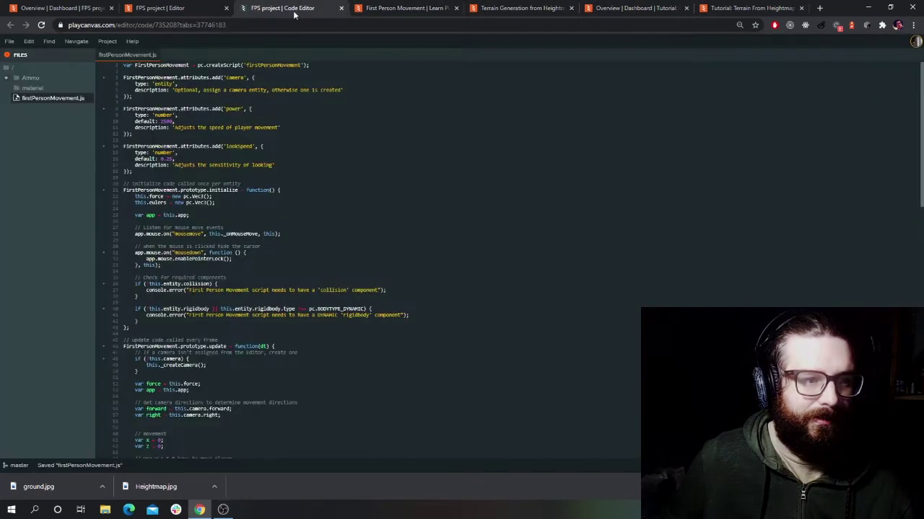
{"action": "left_click", "coordinate": [203, 5]}
{"action": "type", "text": "t"}
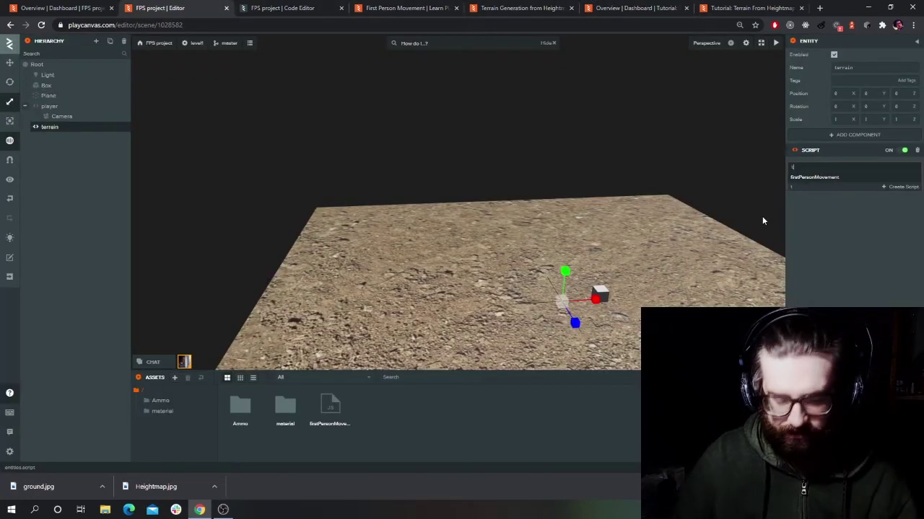
{"action": "type", "text": "errain"}
{"action": "key", "text": "Return"}
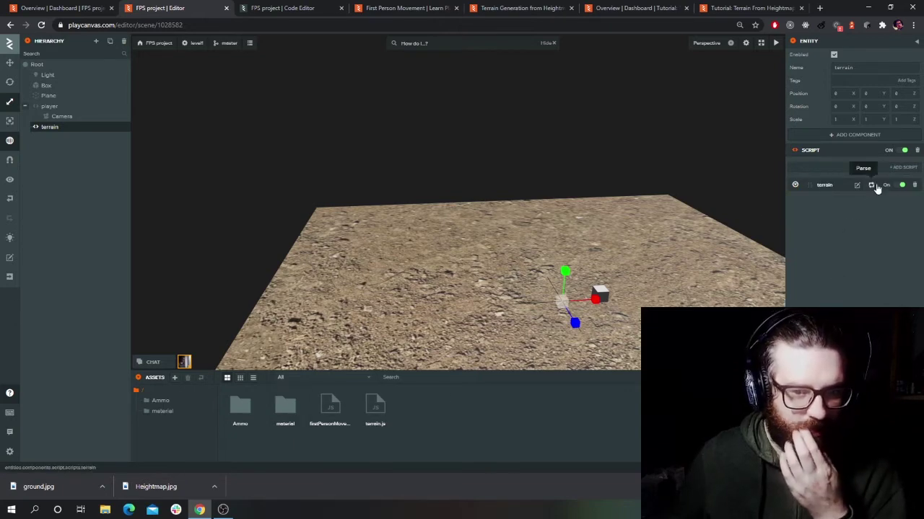
Step: Open the terrain script for editing and copy the complete terrain generation script from the heightmap tutorial page
{"action": "left_click", "coordinate": [858, 185]}
{"action": "left_click", "coordinate": [525, 5]}
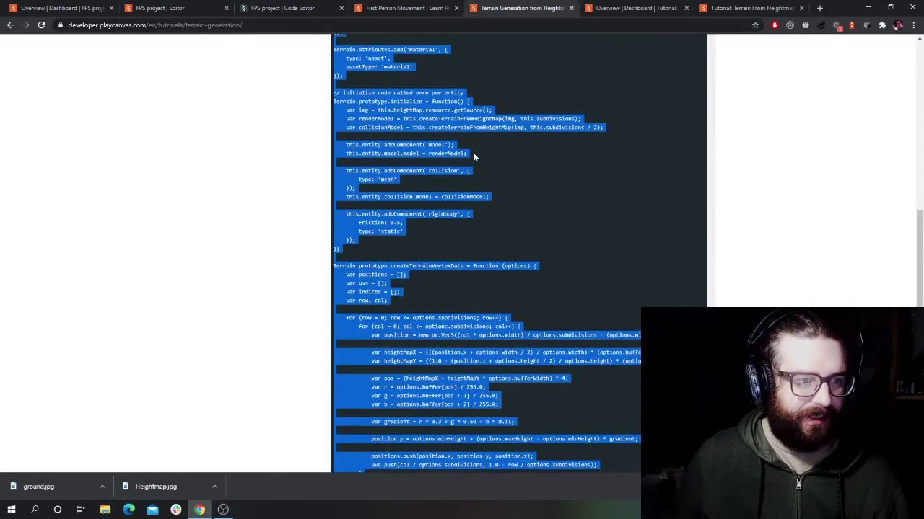
{"action": "scroll", "coordinate": [468, 163], "scroll_direction": "up", "scroll_amount": 5}
{"action": "left_click", "coordinate": [459, 195]}
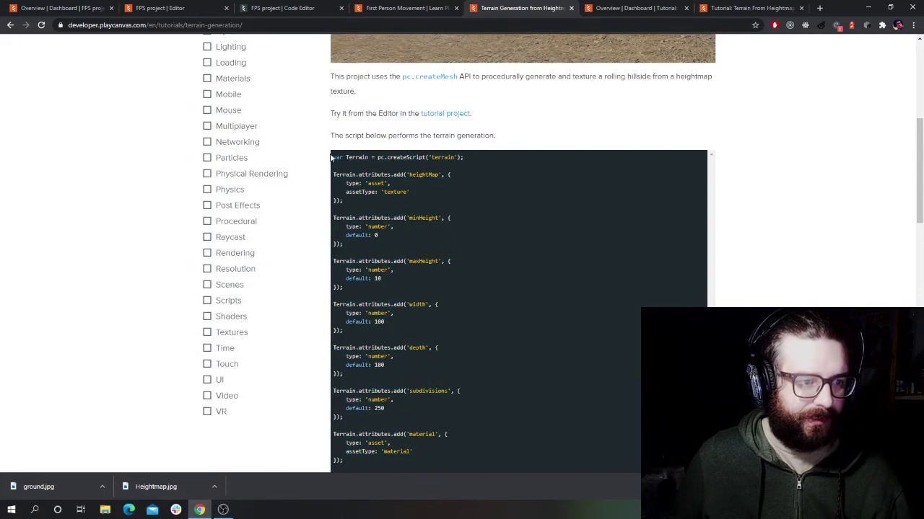
{"action": "left_click_drag", "start_coordinate": [334, 157], "coordinate": [446, 397]}
{"action": "scroll", "coordinate": [458, 325], "scroll_direction": "down", "scroll_amount": 10}
{"action": "scroll", "coordinate": [450, 359], "scroll_direction": "down", "scroll_amount": 6}
{"action": "left_click", "coordinate": [369, 6]}
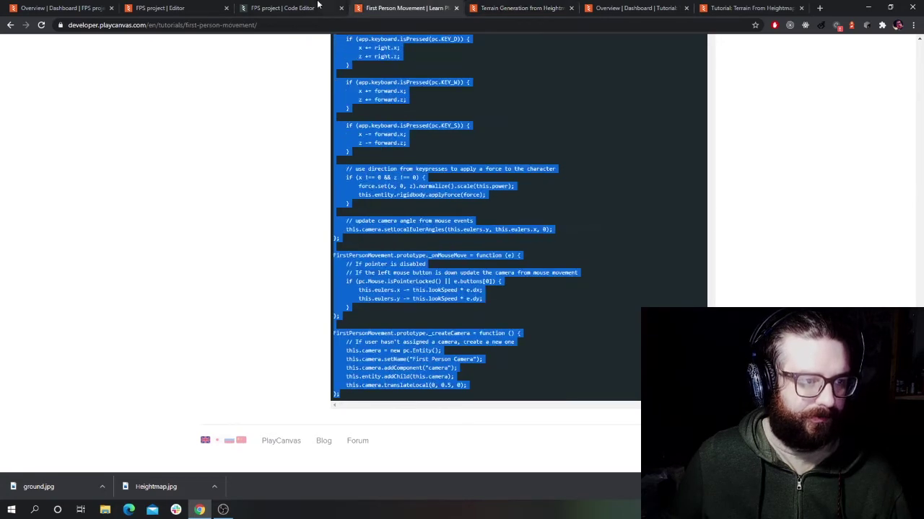
Step: Replace all of the template code in terrain.js with the copied tutorial script and save all files
{"action": "left_click", "coordinate": [238, 5]}
{"action": "key", "text": "ctrl+a"}
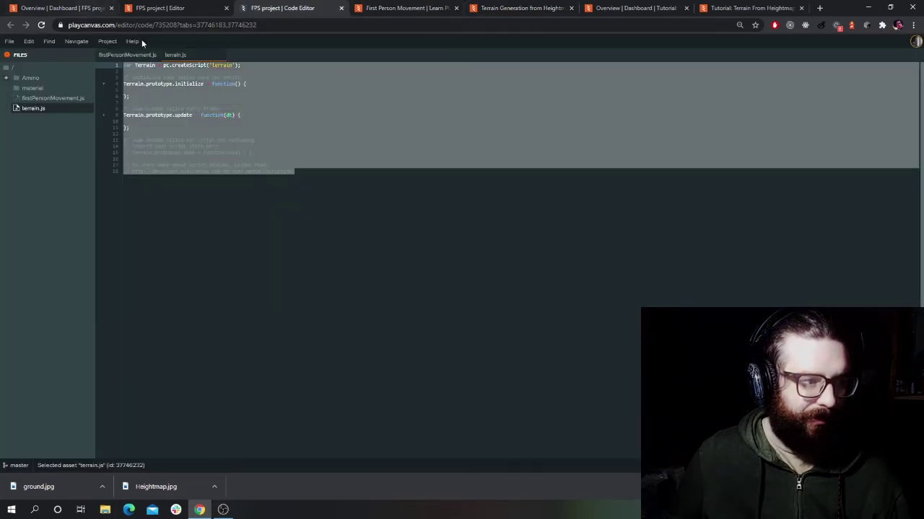
{"action": "key", "text": "ctrl+v"}
{"action": "left_click", "coordinate": [10, 41]}
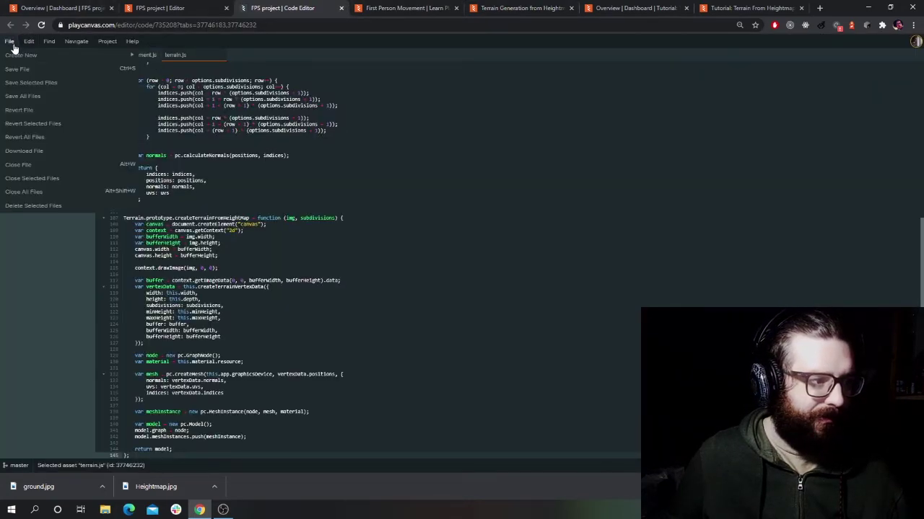
{"action": "left_click", "coordinate": [36, 95]}
{"action": "scroll", "coordinate": [369, 284], "scroll_direction": "up", "scroll_amount": 1}
{"action": "scroll", "coordinate": [369, 283], "scroll_direction": "up", "scroll_amount": 8}
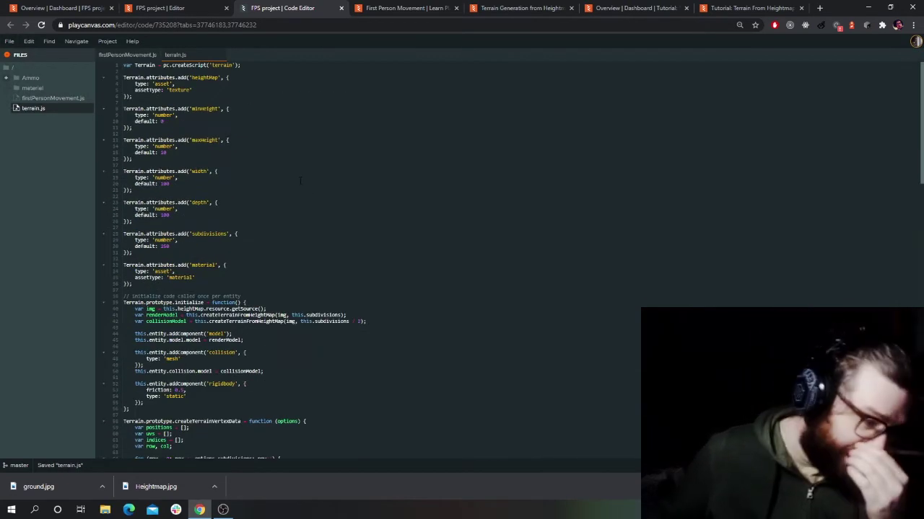
Step: Assign Heightmap.jpg as the terrain script's heightMap and the floor material as its material
{"action": "left_click", "coordinate": [157, 7]}
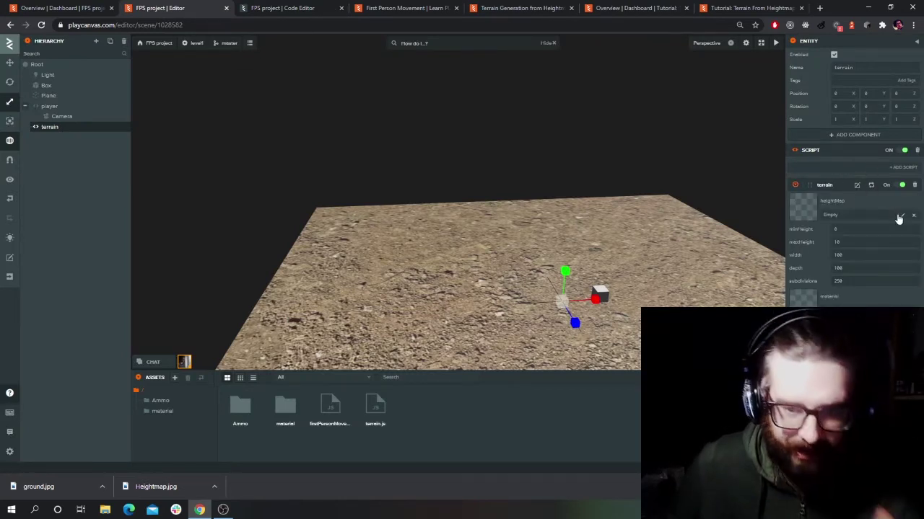
{"action": "left_click", "coordinate": [902, 216]}
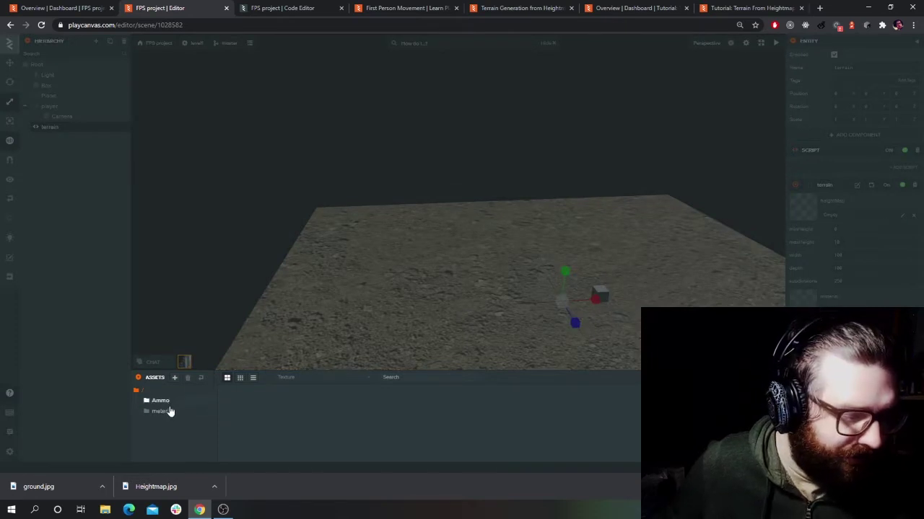
{"action": "left_click", "coordinate": [160, 411]}
{"action": "left_click", "coordinate": [284, 411]}
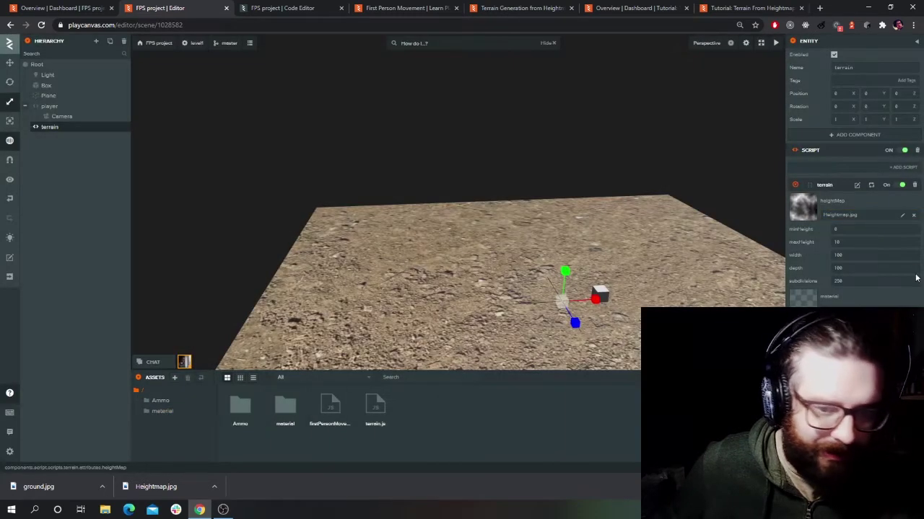
{"action": "left_click", "coordinate": [803, 298]}
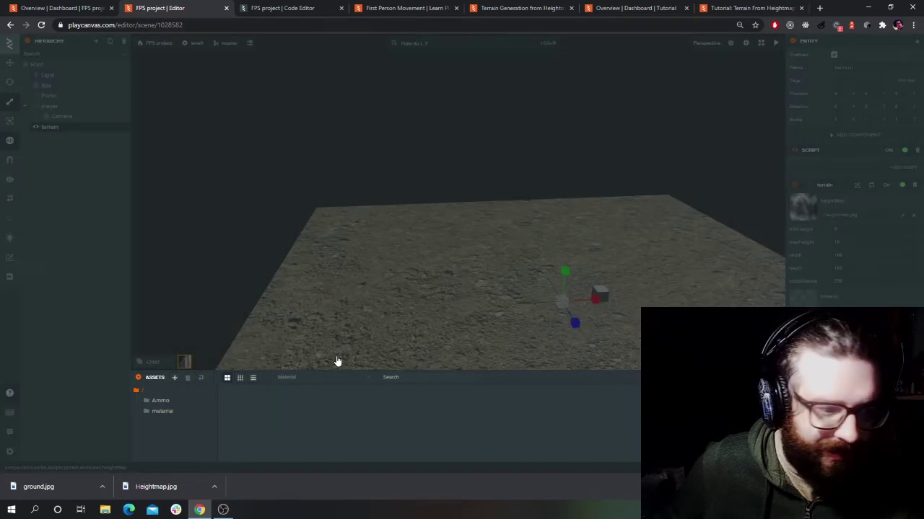
{"action": "left_click", "coordinate": [161, 411]}
{"action": "left_click", "coordinate": [241, 407]}
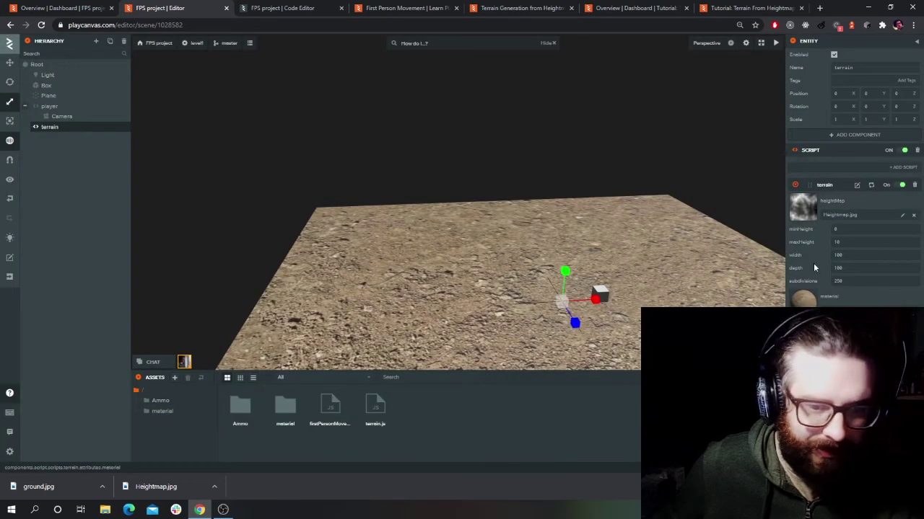
Step: Disable the Plane entity and reselect the terrain entity
{"action": "left_click", "coordinate": [597, 215]}
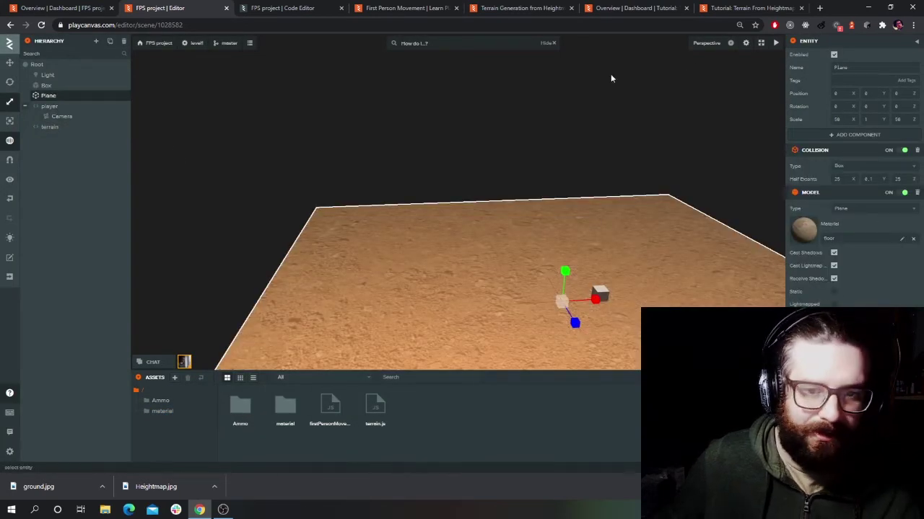
{"action": "left_click", "coordinate": [833, 56]}
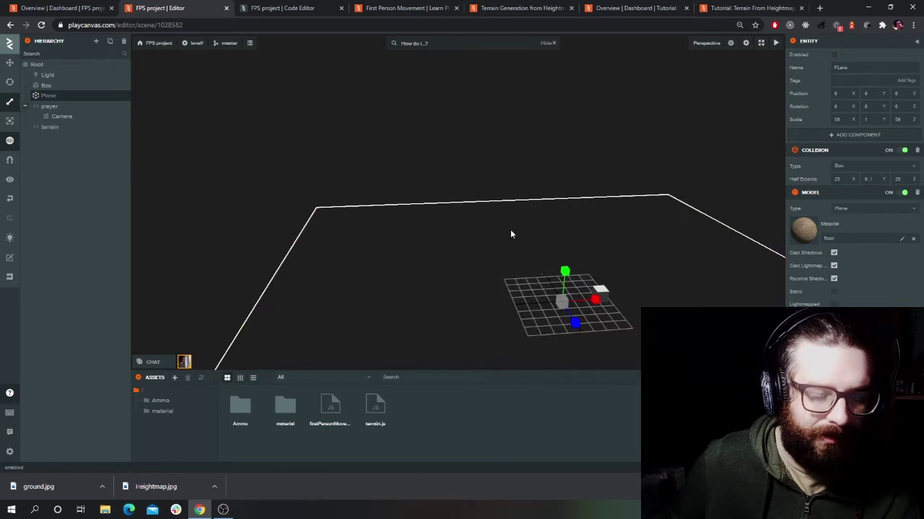
{"action": "left_click", "coordinate": [64, 128]}
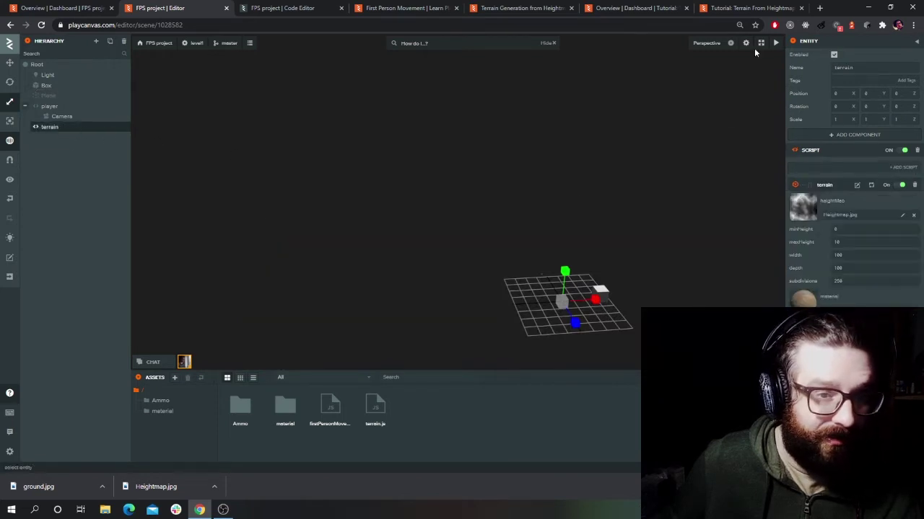
Step: Launch the level1 scene to test the generated terrain with the player, and close the launch page
{"action": "left_click", "coordinate": [777, 43]}
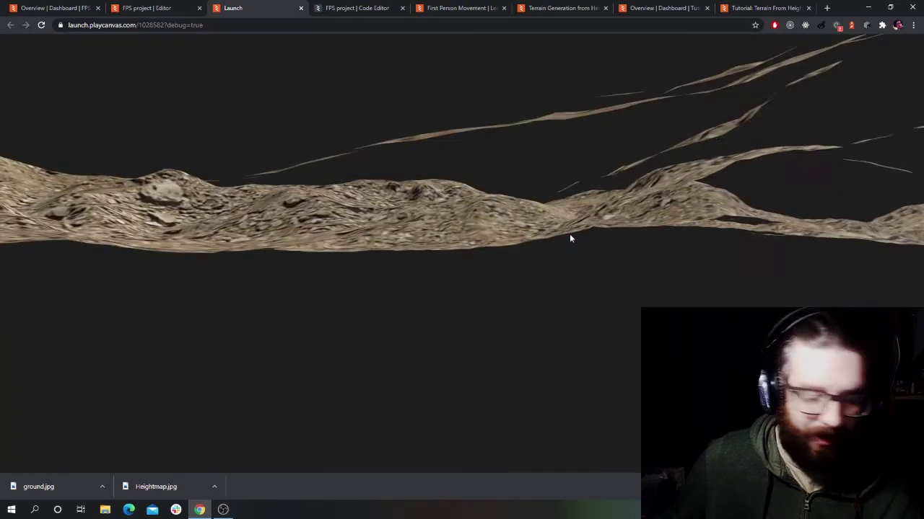
{"action": "left_click", "coordinate": [569, 238]}
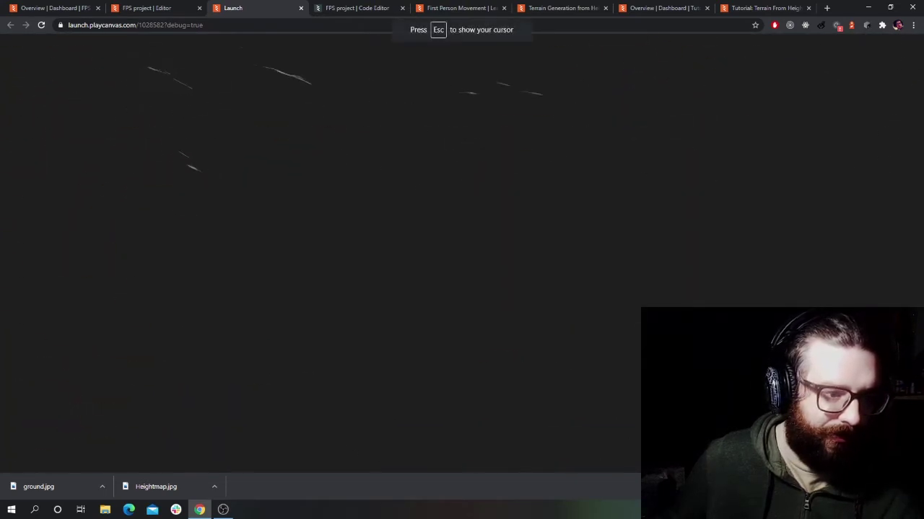
{"action": "key", "text": "Escape"}
{"action": "left_click", "coordinate": [301, 8]}
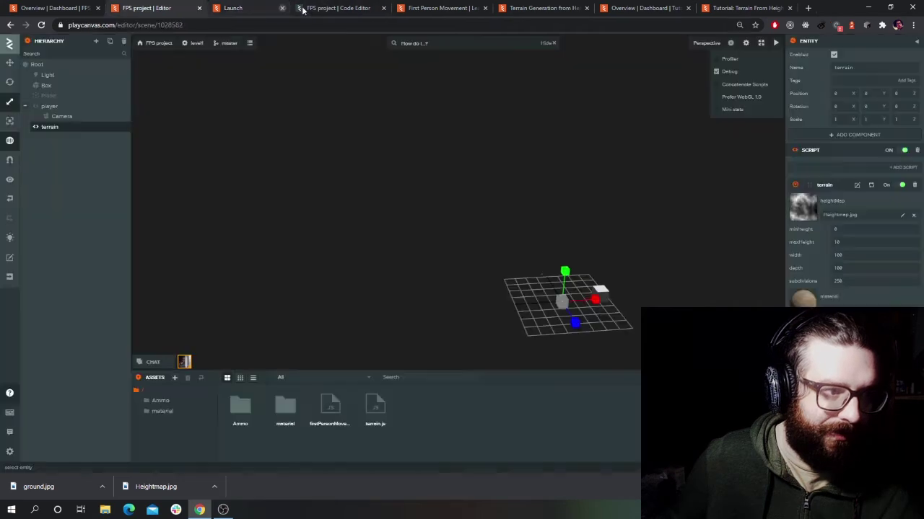
Step: Raise the player entity about 2 units along the Y axis
{"action": "left_click", "coordinate": [61, 117]}
{"action": "left_click", "coordinate": [66, 108]}
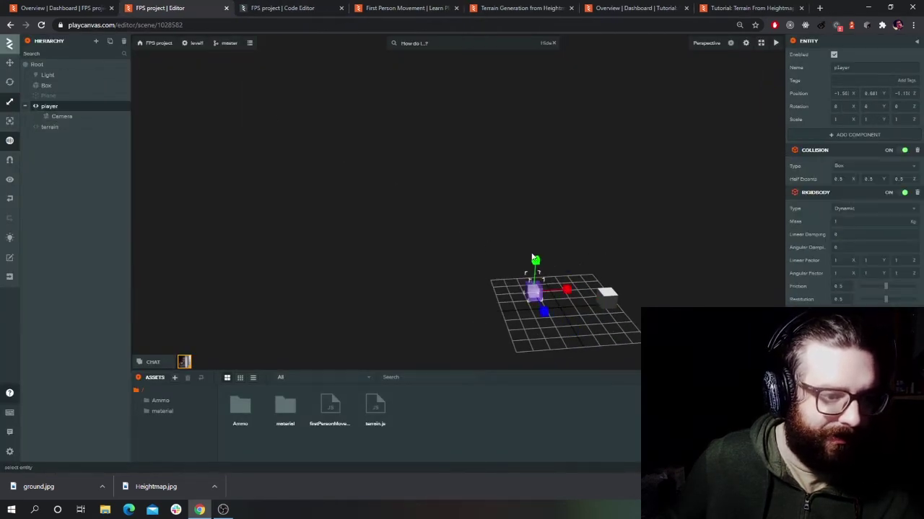
{"action": "left_click_drag", "start_coordinate": [535, 261], "coordinate": [536, 228]}
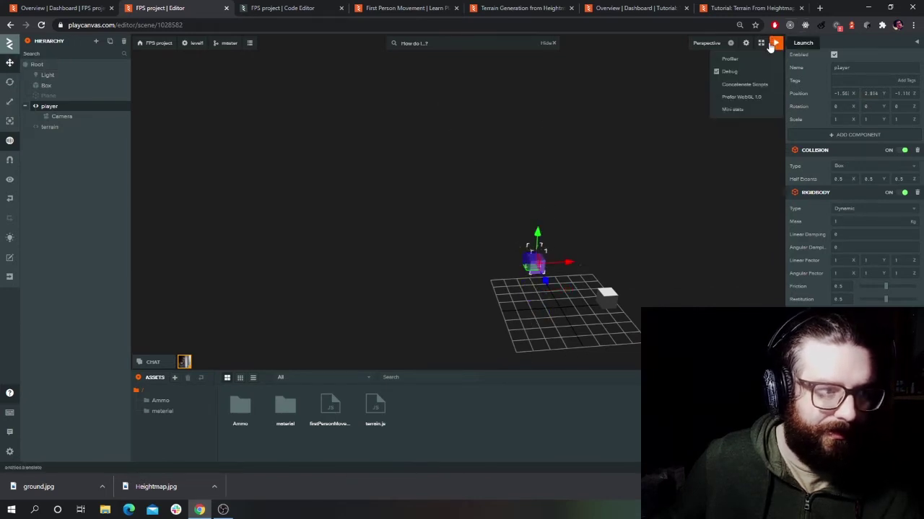
Step: Launch the level1 scene to test the player on the generated terrain and return to the scene editor
{"action": "left_click", "coordinate": [773, 44]}
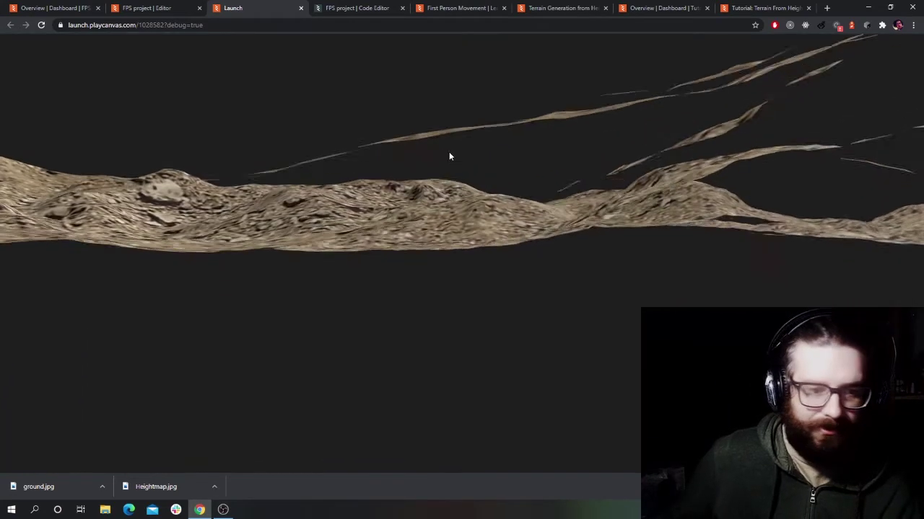
{"action": "left_click", "coordinate": [448, 152]}
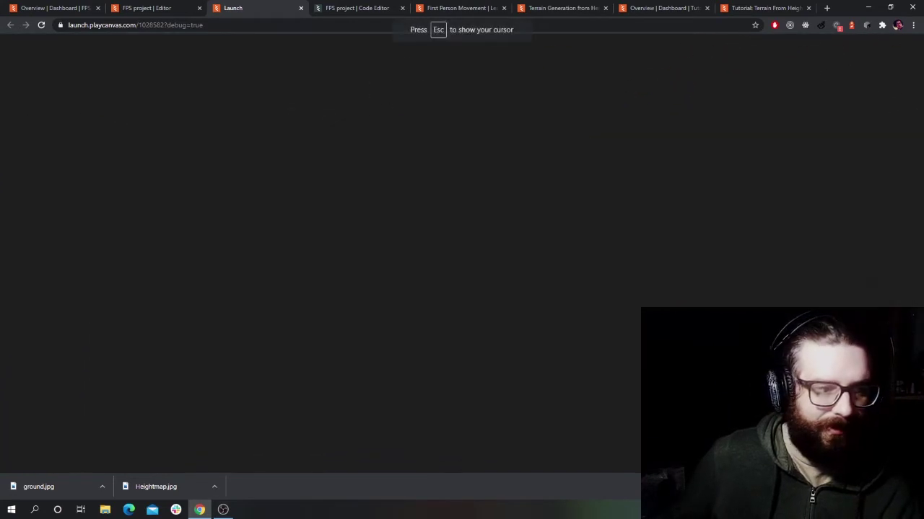
{"action": "key", "text": "Escape"}
{"action": "left_click", "coordinate": [187, 4]}
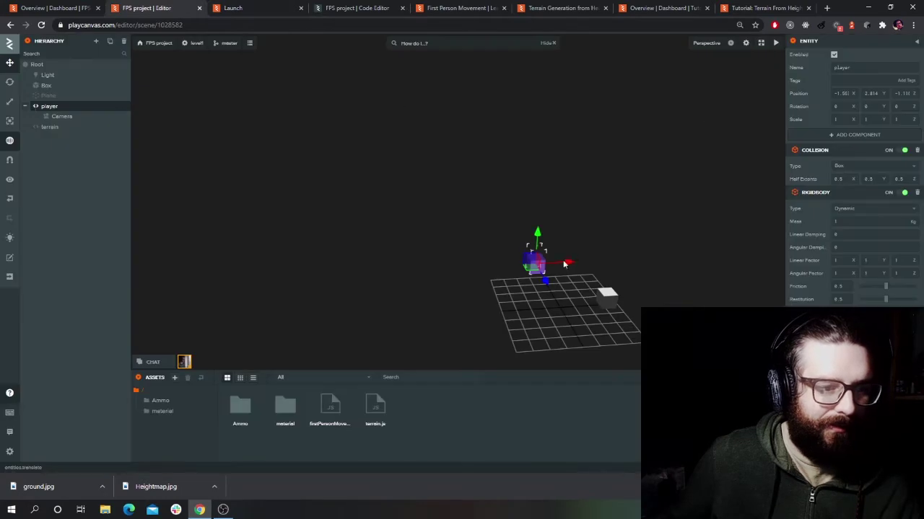
Step: Raise the player entity to about 10.4 units on the Y axis, check it in the running scene, and close the launch page
{"action": "left_click_drag", "start_coordinate": [536, 232], "coordinate": [541, 172]}
{"action": "left_click", "coordinate": [254, 8]}
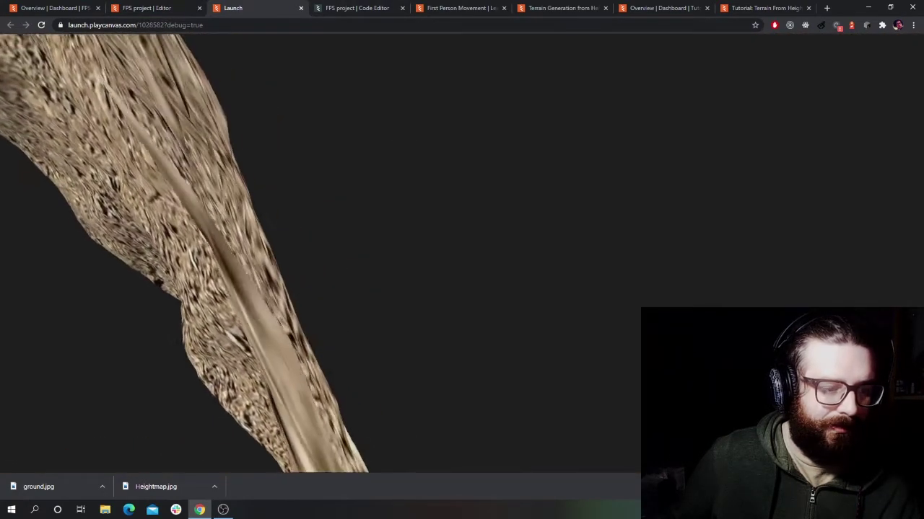
{"action": "left_click", "coordinate": [839, 75]}
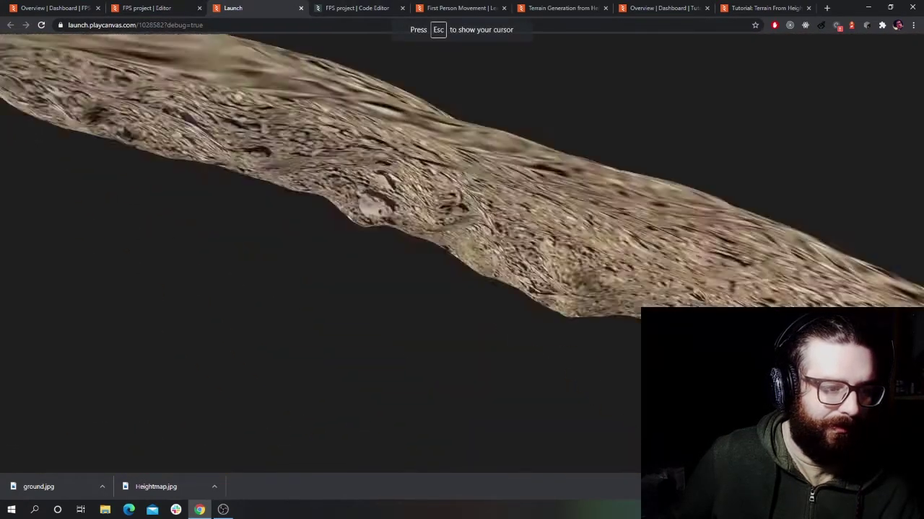
{"action": "key", "text": "Escape"}
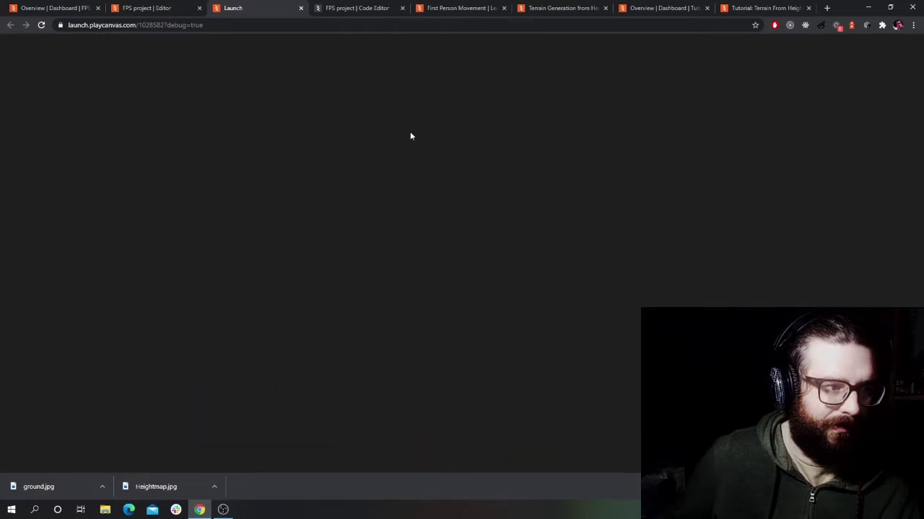
{"action": "left_click", "coordinate": [142, 6]}
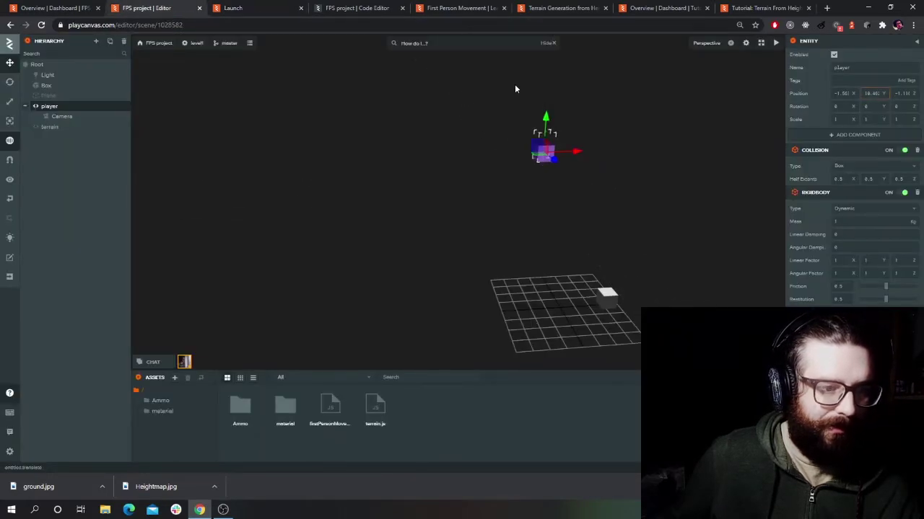
{"action": "left_click", "coordinate": [283, 5]}
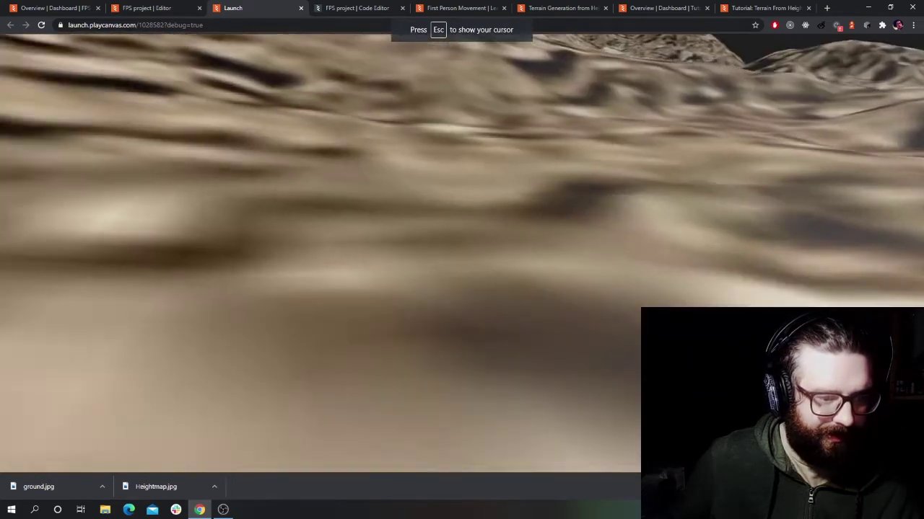
{"action": "key", "text": "Escape"}
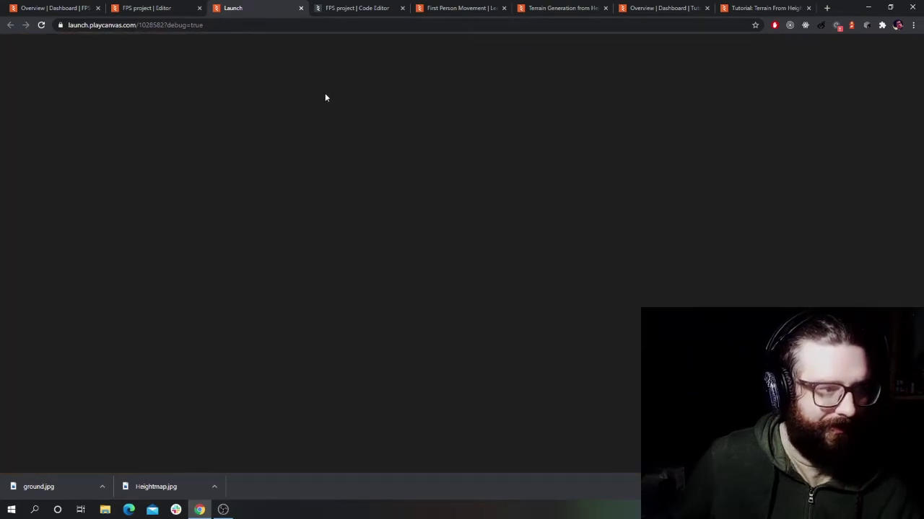
{"action": "left_click", "coordinate": [302, 14]}
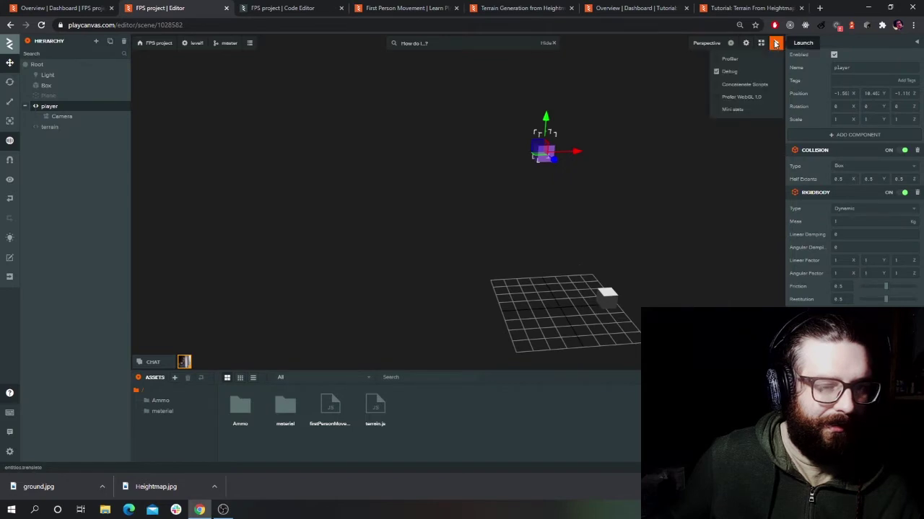
Step: Relaunch the level1 scene to test the raised player's landing and movement on the terrain, and close the launch page
{"action": "left_click", "coordinate": [776, 44]}
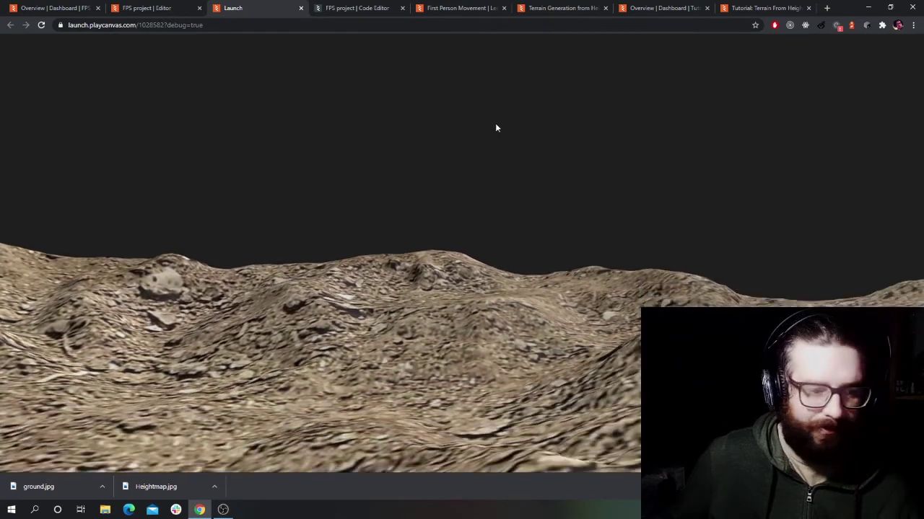
{"action": "left_click", "coordinate": [495, 124]}
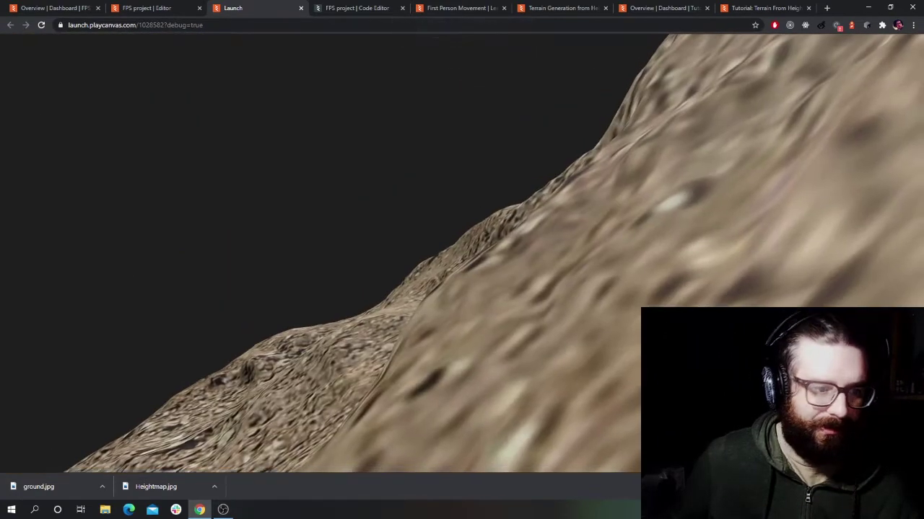
{"action": "key", "text": "Escape"}
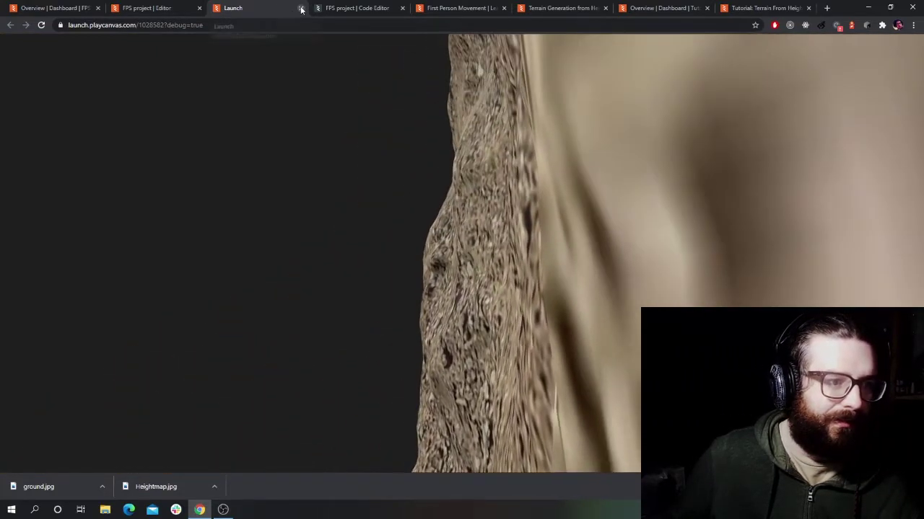
{"action": "left_click", "coordinate": [301, 9]}
Step: Lower the player entity along the Y axis while keeping it above the grid
{"action": "scroll", "coordinate": [531, 213], "scroll_direction": "up", "scroll_amount": 3}
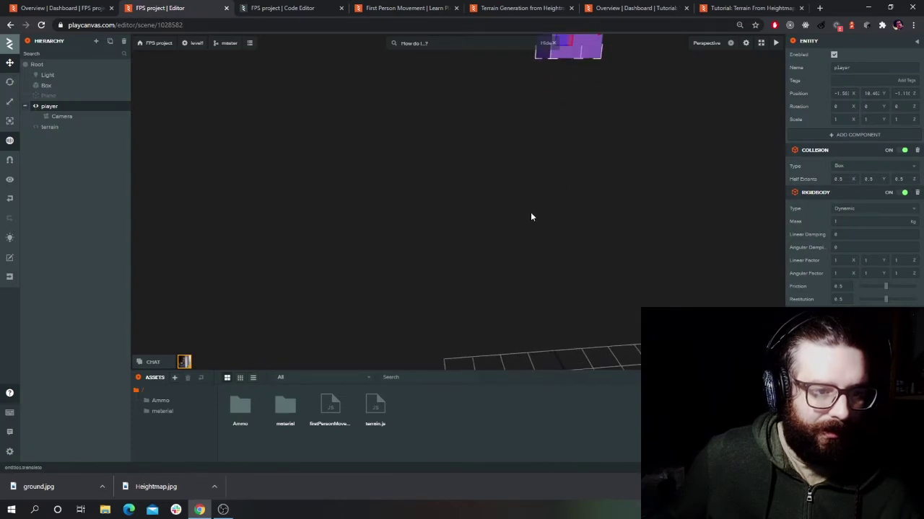
{"action": "scroll", "coordinate": [539, 209], "scroll_direction": "down", "scroll_amount": 2}
{"action": "left_click_drag", "start_coordinate": [562, 58], "coordinate": [547, 195]}
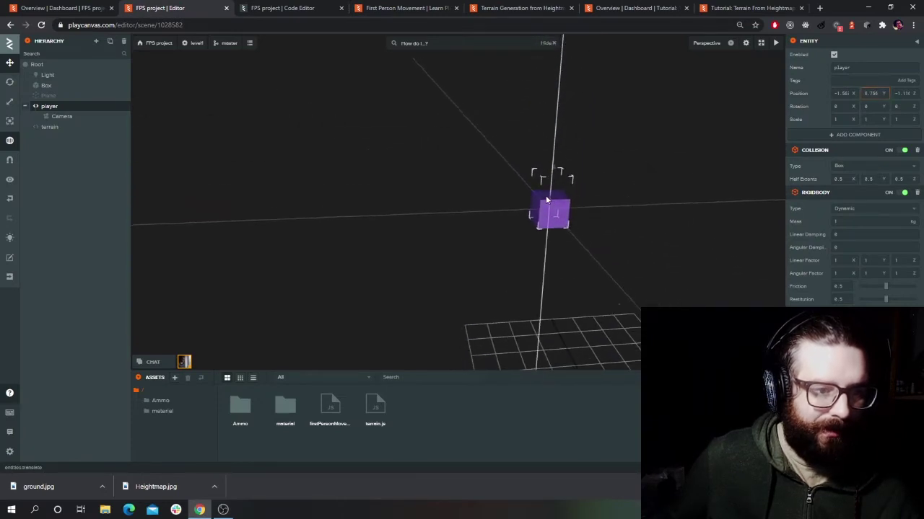
Step: Launch the scene to test the player from its lowered starting position, and close the launch page
{"action": "left_click", "coordinate": [774, 43]}
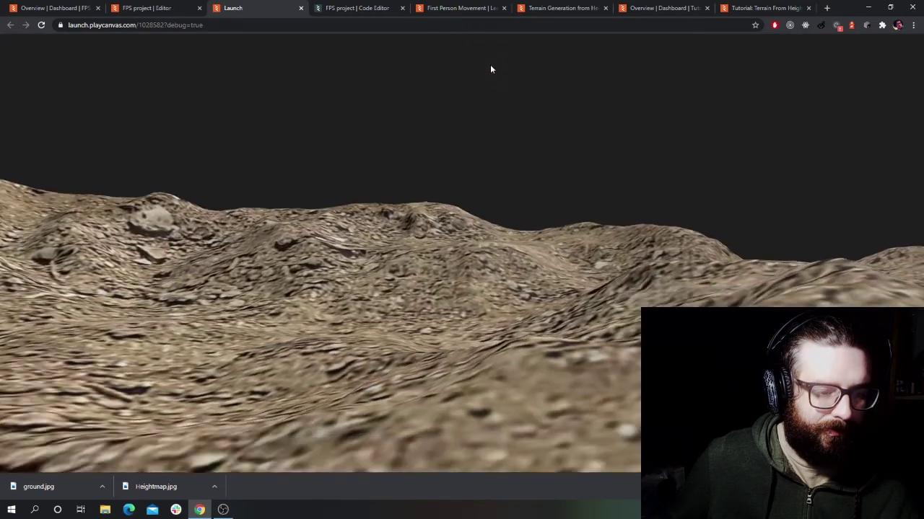
{"action": "left_click", "coordinate": [490, 69]}
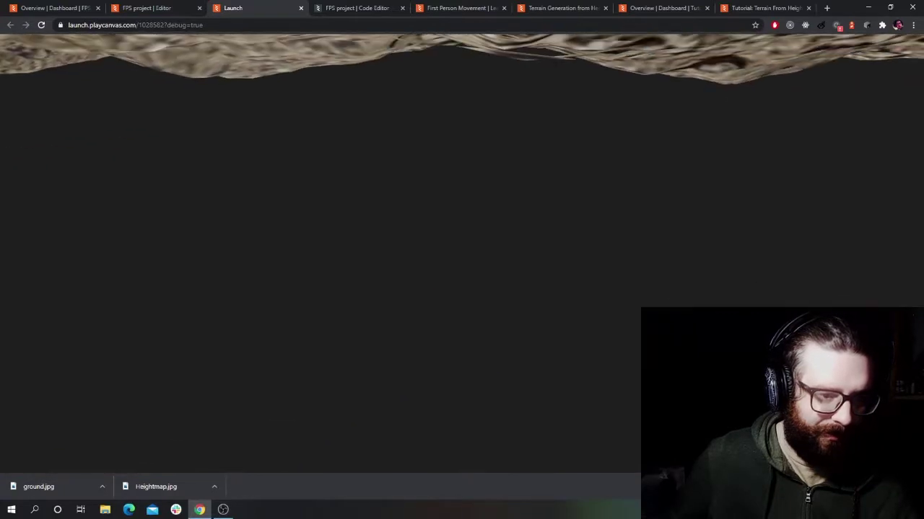
{"action": "key", "text": "Escape"}
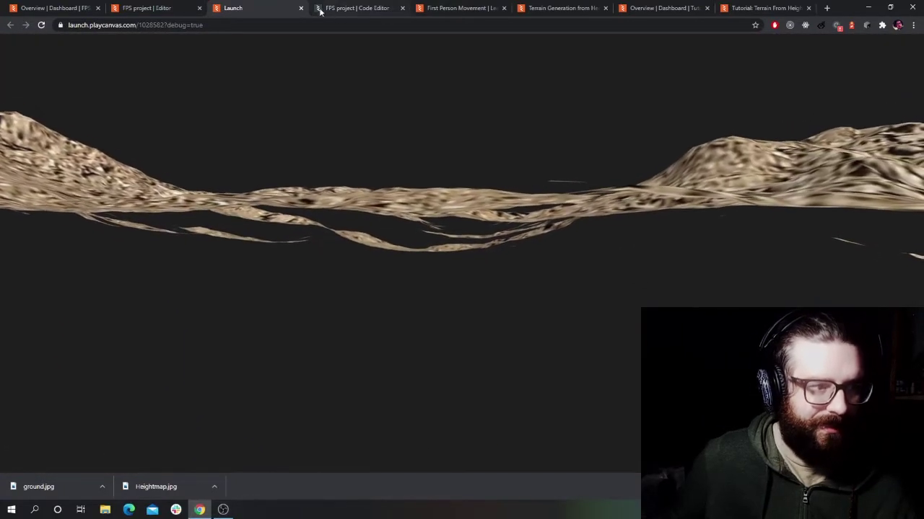
{"action": "left_click", "coordinate": [300, 8]}
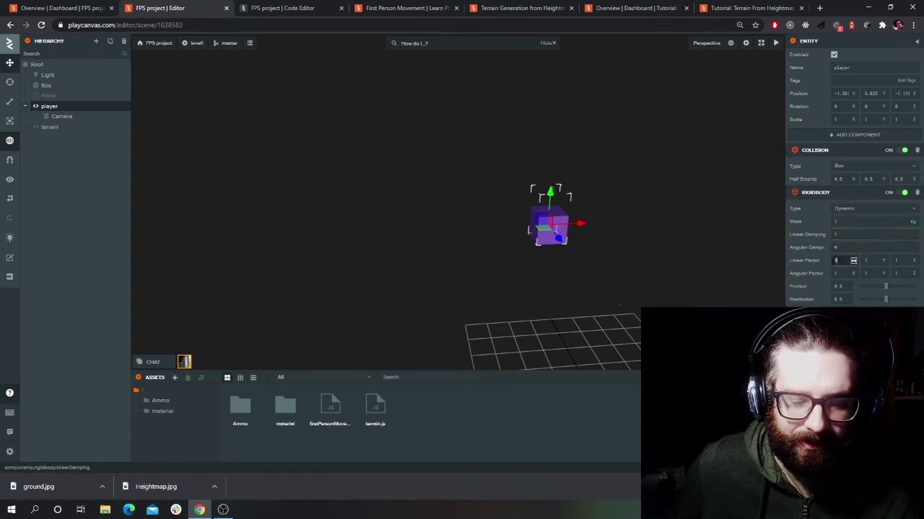
Step: Set the player rigidbody's linear damping to 1 and its angular factor to 0 on the X, Y and Z axes
{"action": "left_click", "coordinate": [829, 272]}
{"action": "type", "text": "0"}
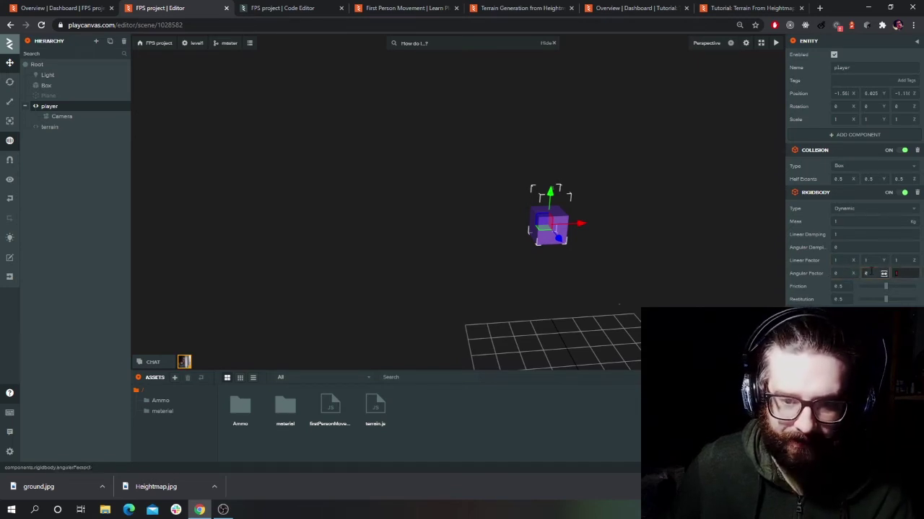
Step: Launch the scene to test walking over the terrain with the player's rotation locked
{"action": "left_click", "coordinate": [776, 42]}
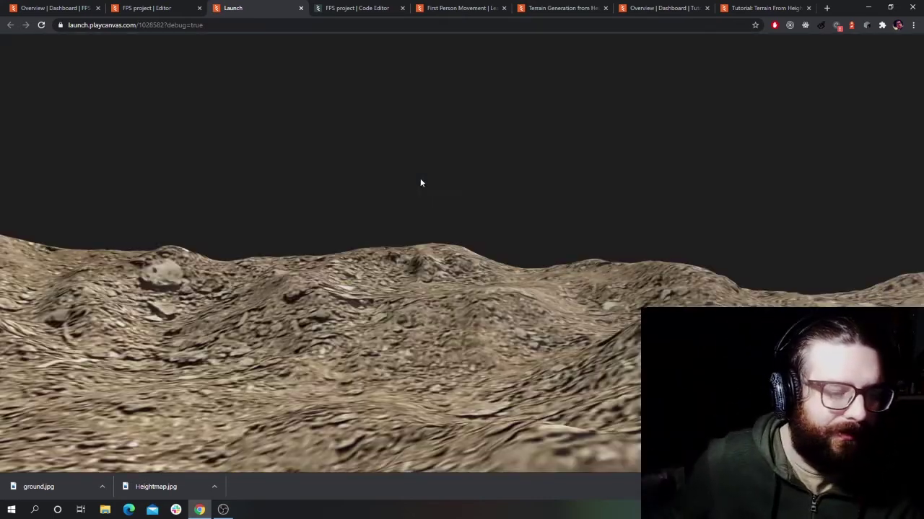
{"action": "left_click", "coordinate": [420, 181]}
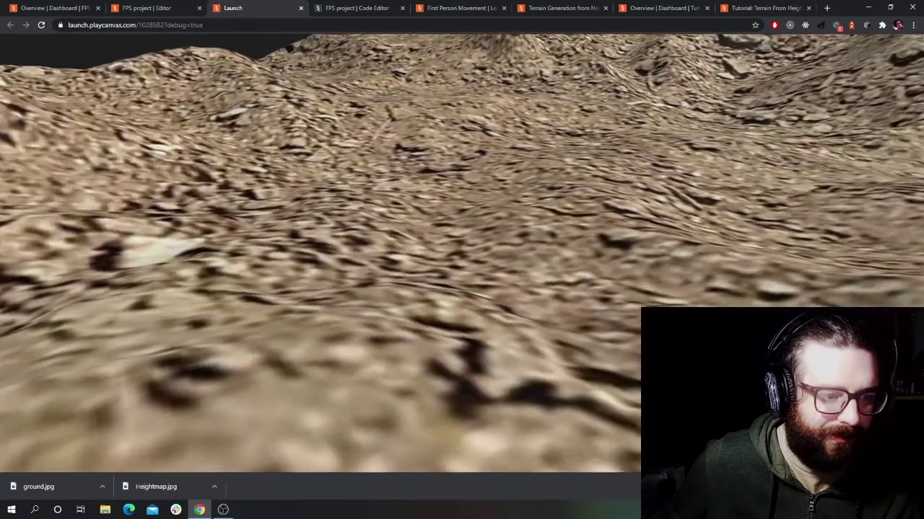
{"action": "key", "text": "Escape"}
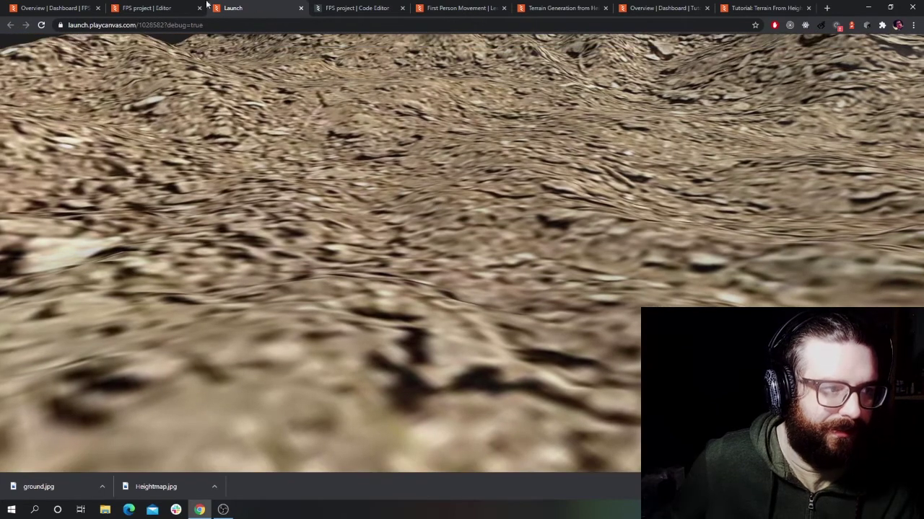
Step: Change the power attribute of the player's firstPersonMovement script in the scene editor and check the movement in the running scene
{"action": "left_click", "coordinate": [157, 6]}
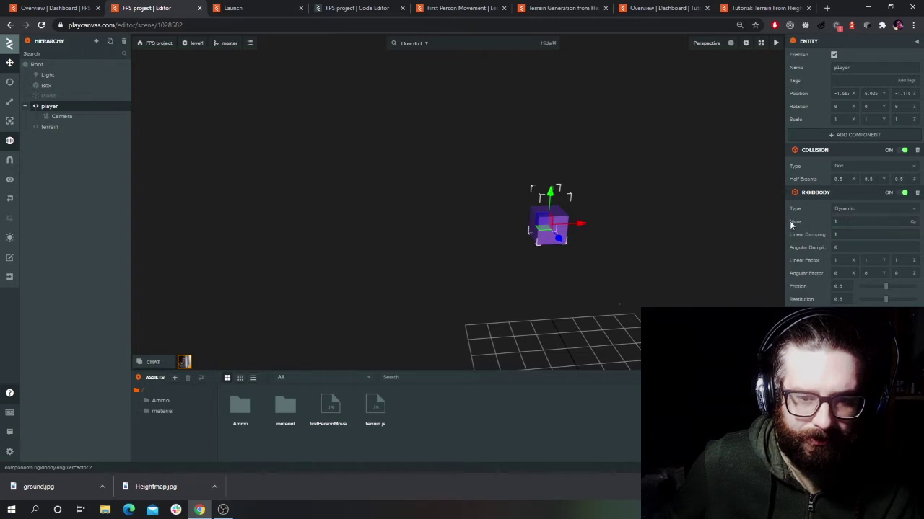
{"action": "mouse_move", "coordinate": [791, 225]}
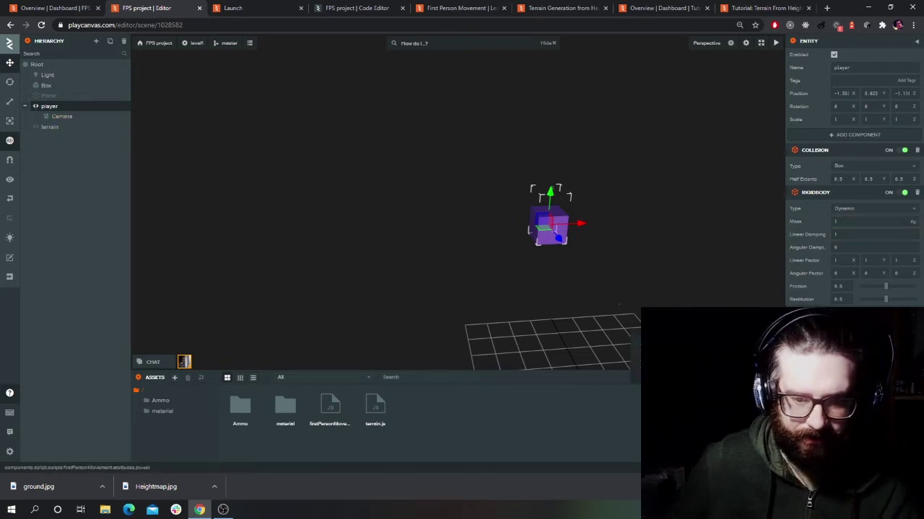
{"action": "left_click", "coordinate": [256, 9]}
{"action": "left_click", "coordinate": [255, 87]}
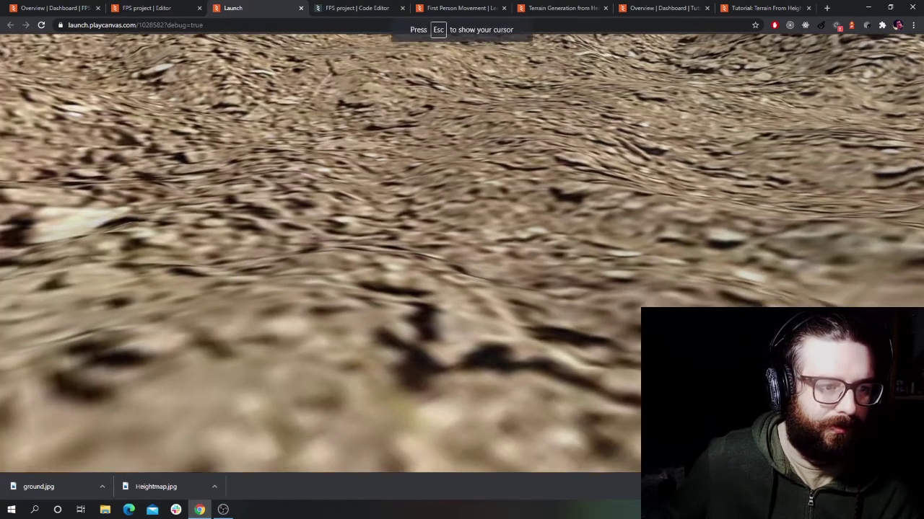
{"action": "key", "text": "Escape"}
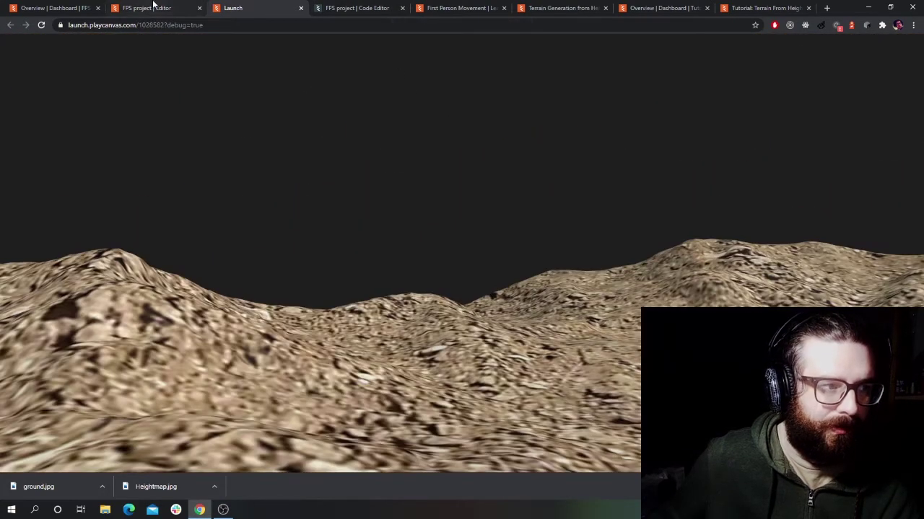
Step: Adjust the firstPersonMovement power value once more and return to controlling the player in the running scene
{"action": "left_click", "coordinate": [138, 8]}
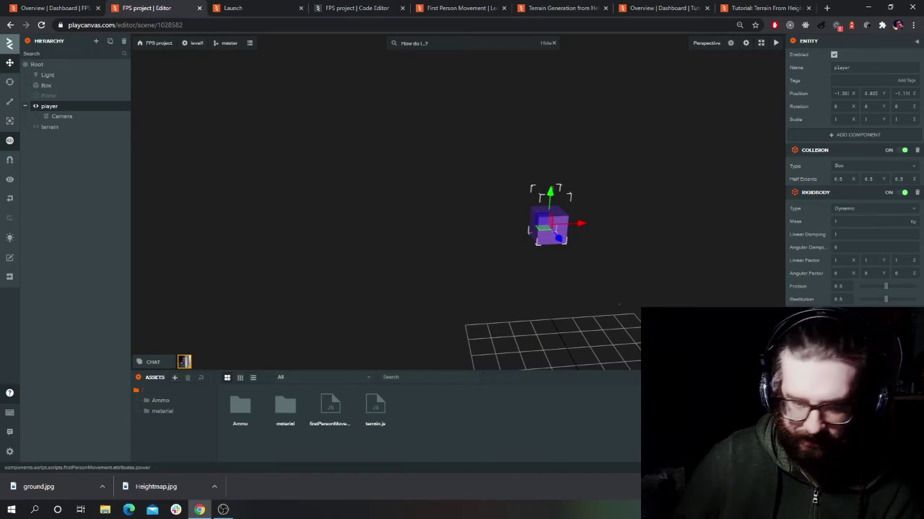
{"action": "left_click", "coordinate": [254, 8]}
{"action": "left_click", "coordinate": [462, 239]}
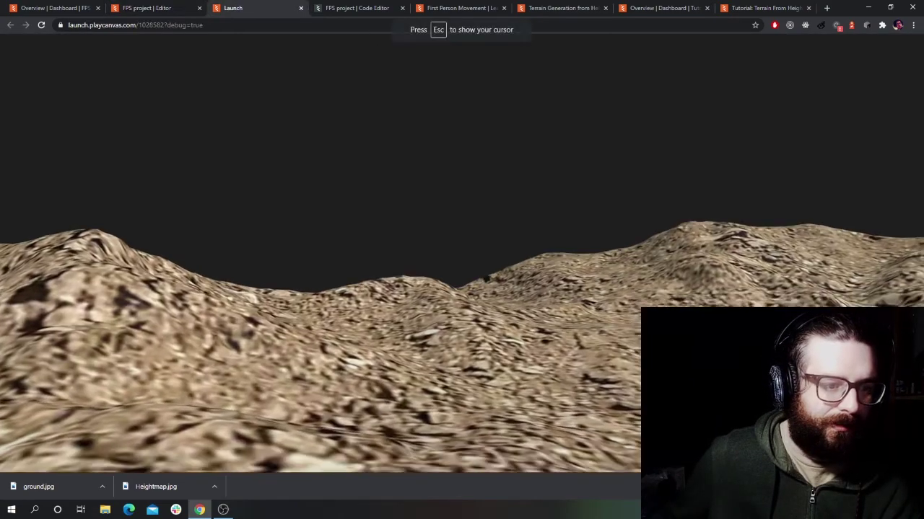
Step: Walk the player forward across the terrain's hills in the running scene to test the movement
{"action": "key", "text": "w"}
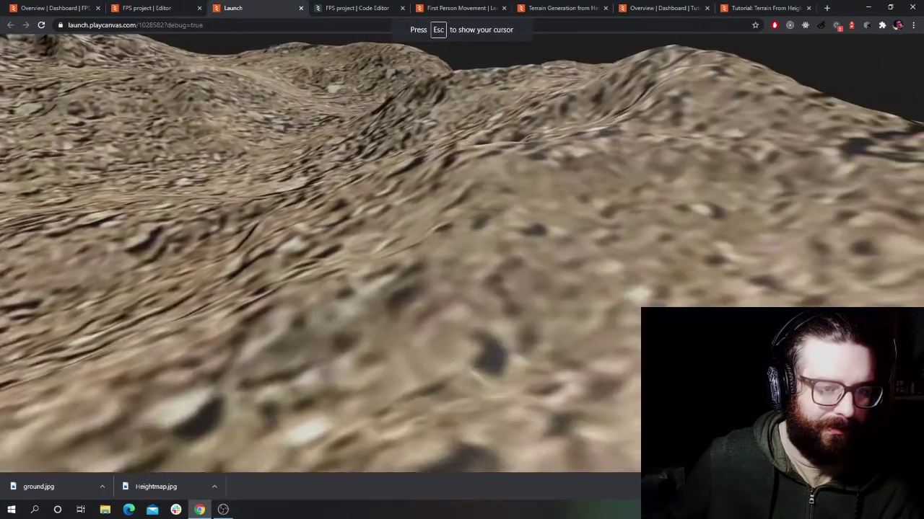
{"action": "key", "text": "w"}
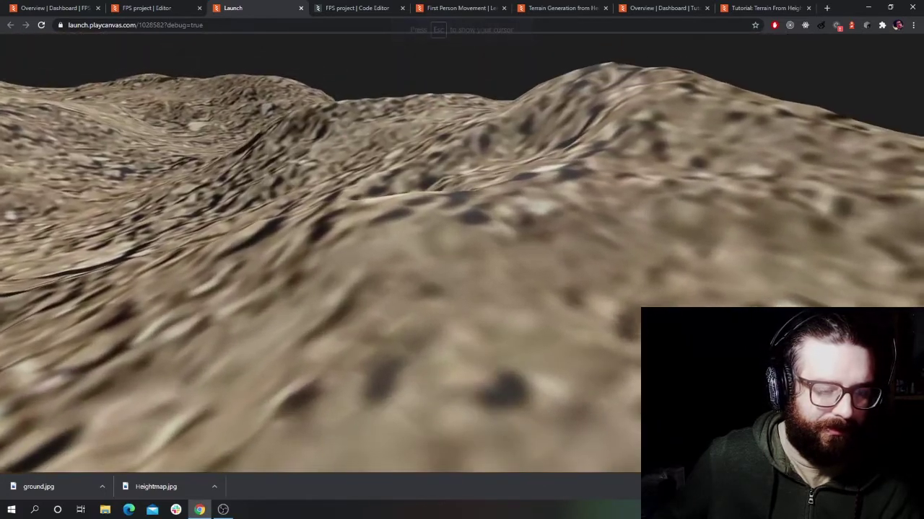
{"action": "key", "text": "w"}
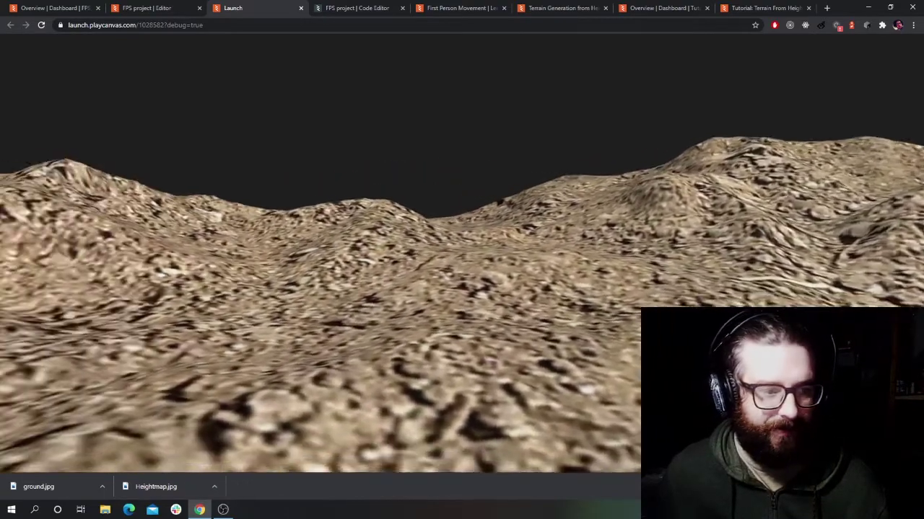
{"action": "key", "text": "w"}
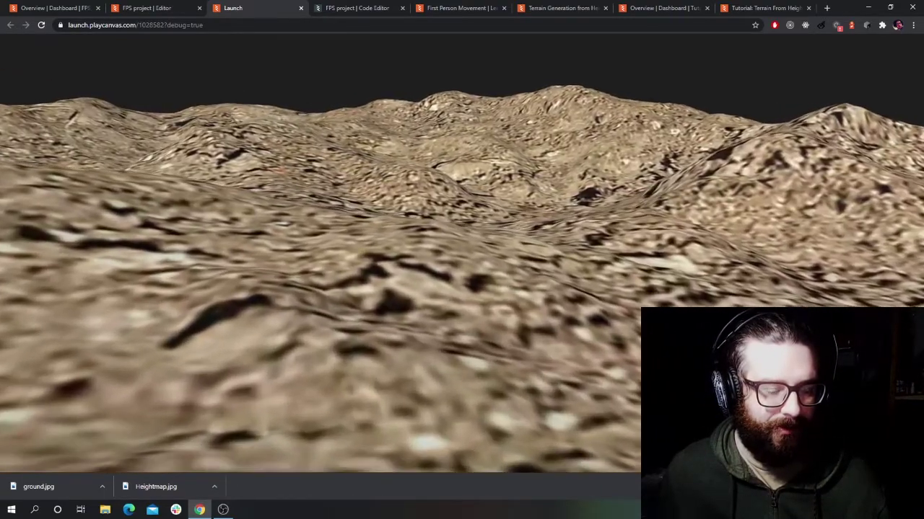
{"action": "key", "text": "w"}
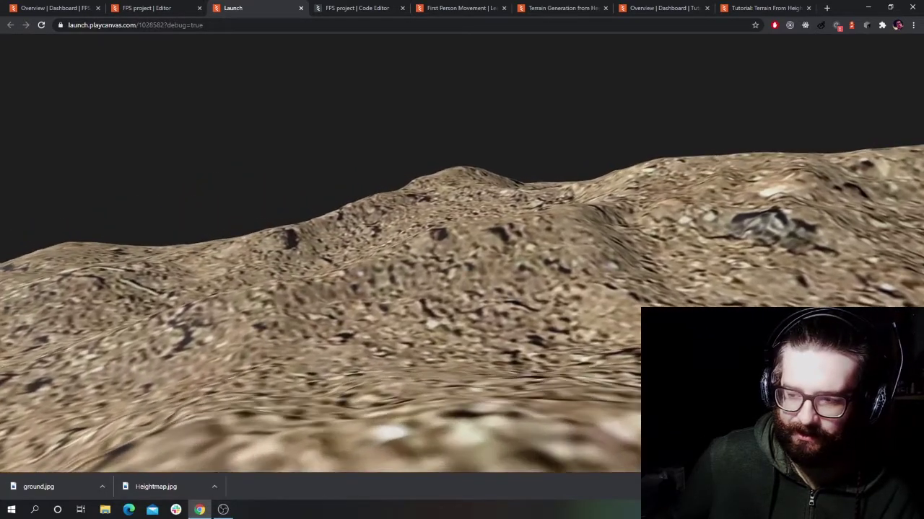
{"action": "key", "text": "w"}
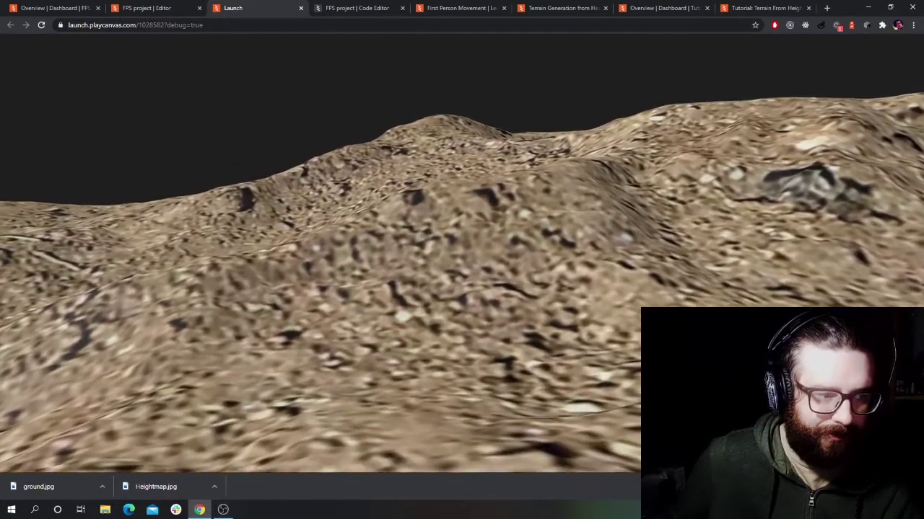
Step: Keep walking the player forward over the hills in the running scene, and release the mouse look when finished
{"action": "key", "text": "w"}
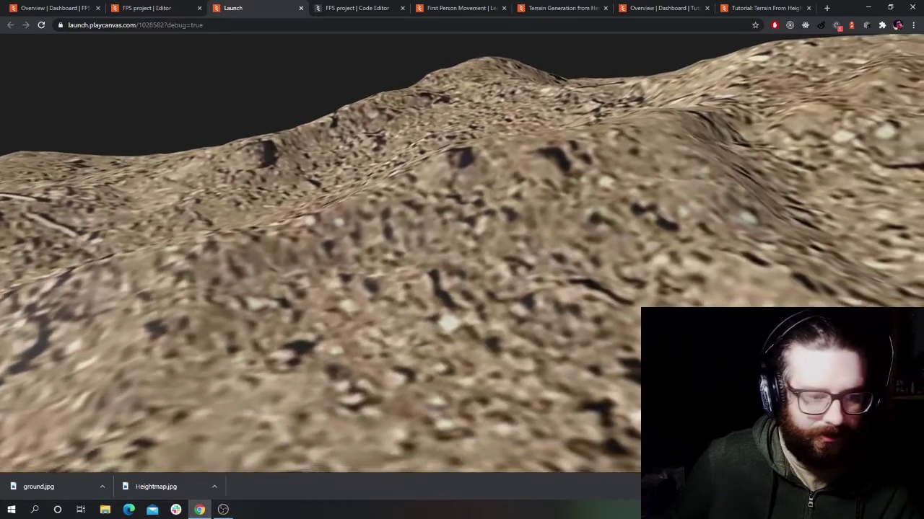
{"action": "key", "text": "w"}
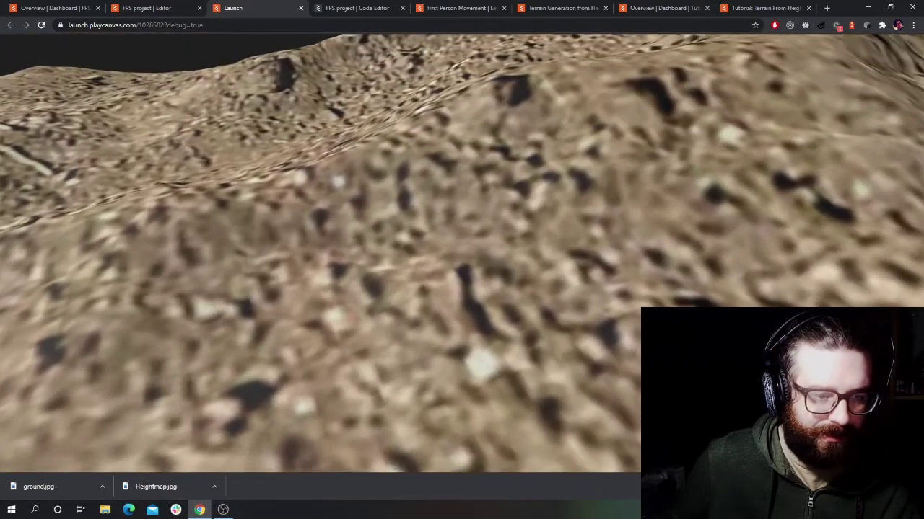
{"action": "key", "text": "w"}
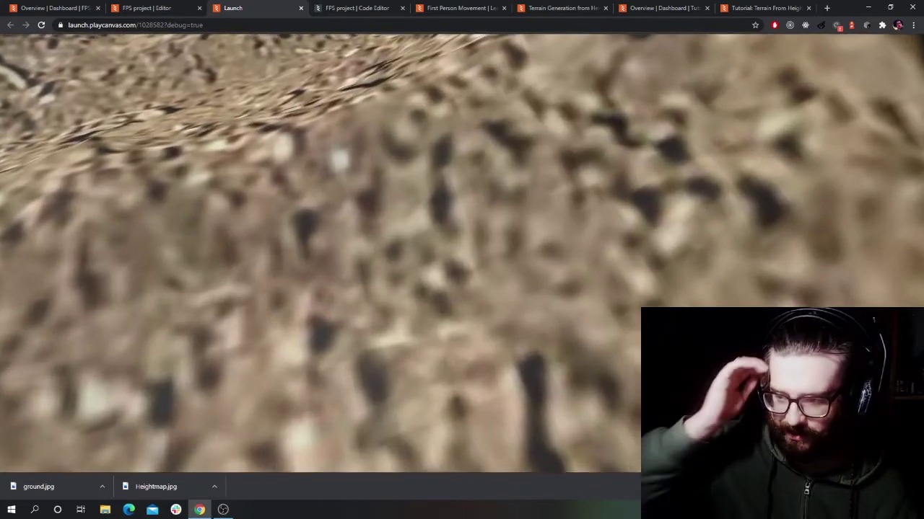
{"action": "key", "text": "w"}
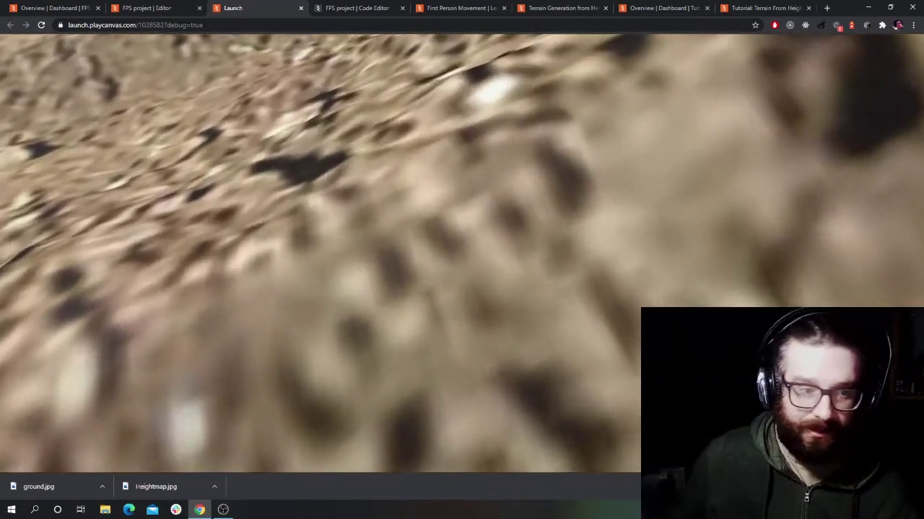
{"action": "key", "text": "w"}
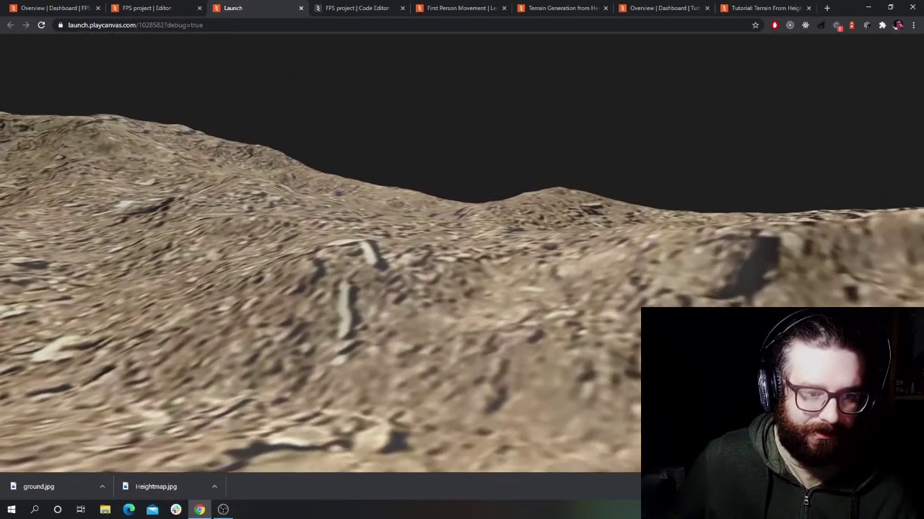
{"action": "key", "text": "w"}
{"action": "key", "text": "Escape"}
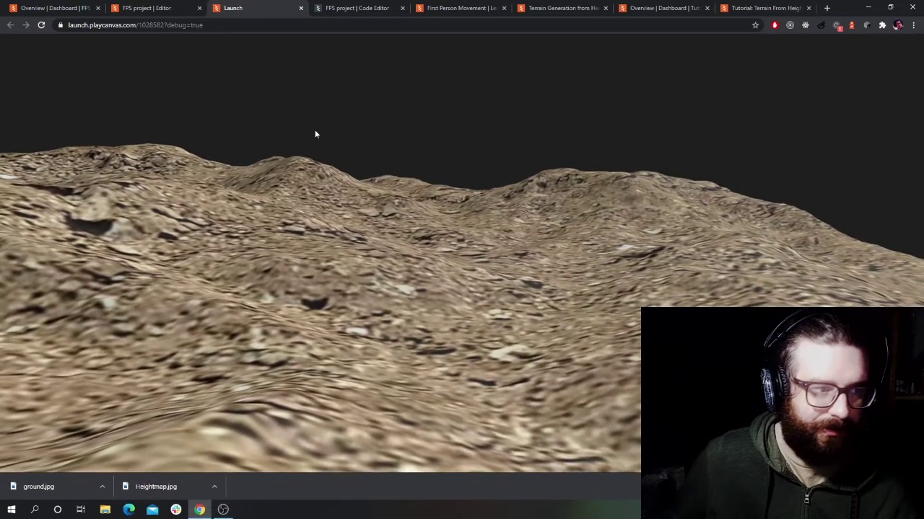
Step: Review the terrain.js script's attributes and terrain-generation code, comparing it with the running scene, and return to the scene editor
{"action": "left_click", "coordinate": [150, 7]}
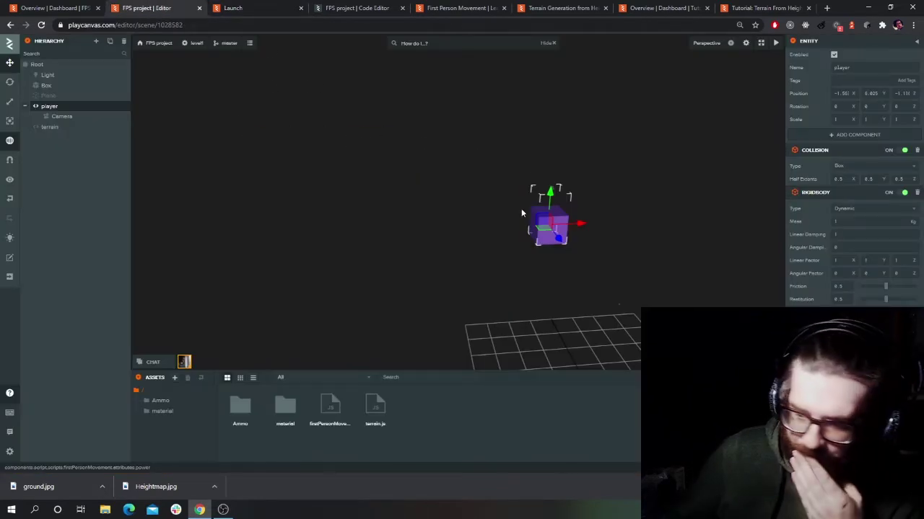
{"action": "left_click", "coordinate": [252, 6]}
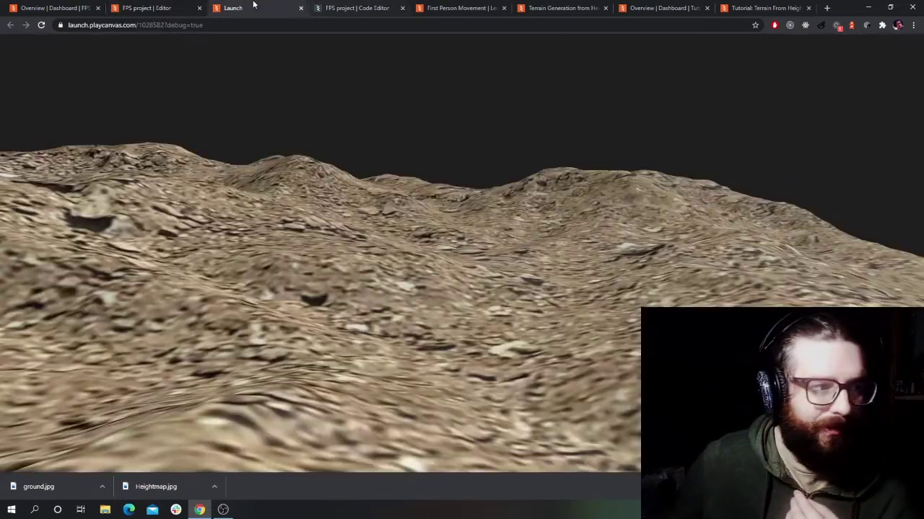
{"action": "left_click", "coordinate": [180, 7]}
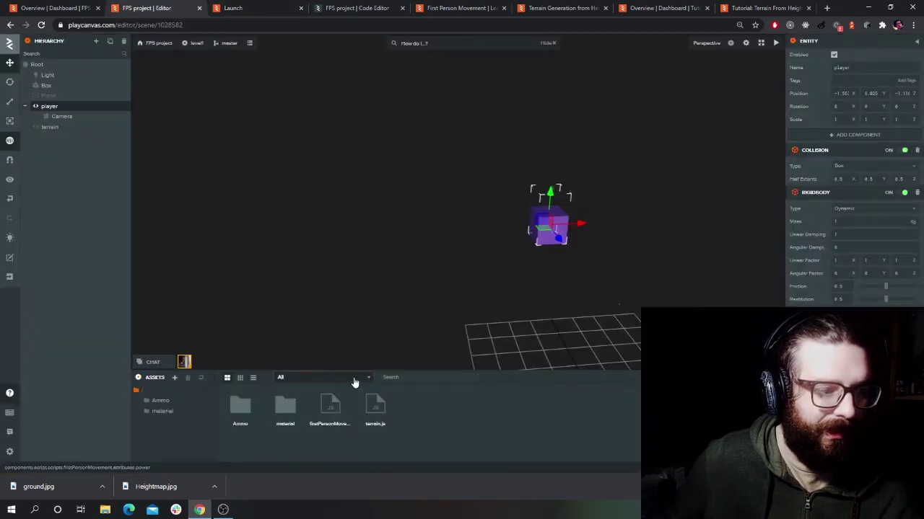
{"action": "left_click", "coordinate": [356, 6]}
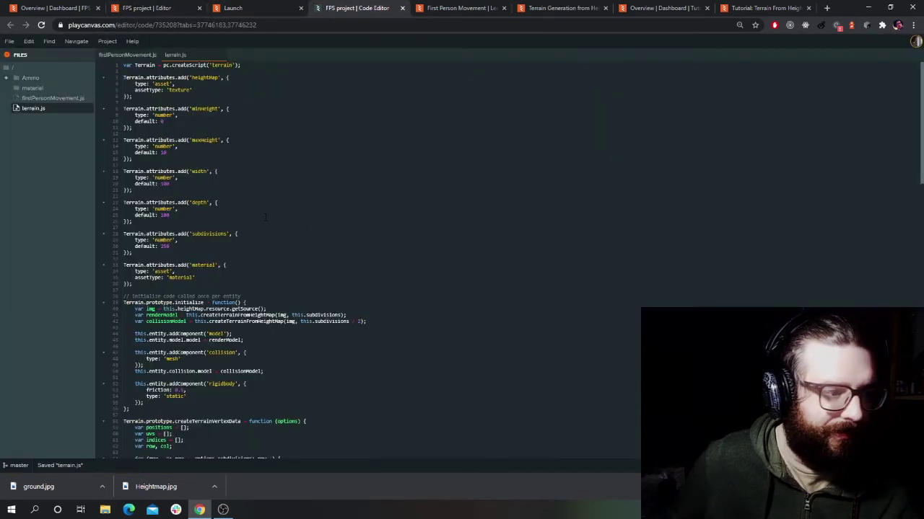
{"action": "scroll", "coordinate": [461, 259], "scroll_direction": "down", "scroll_amount": 10}
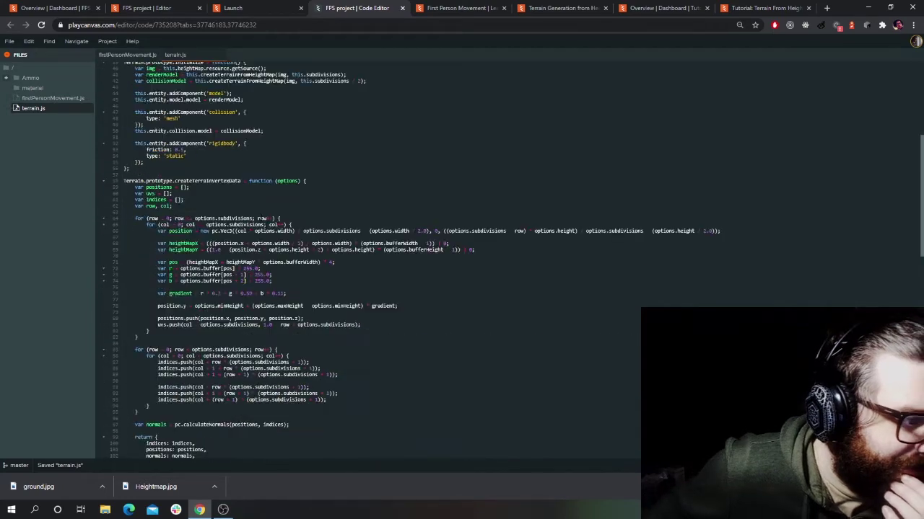
{"action": "scroll", "coordinate": [462, 260], "scroll_direction": "up", "scroll_amount": 3}
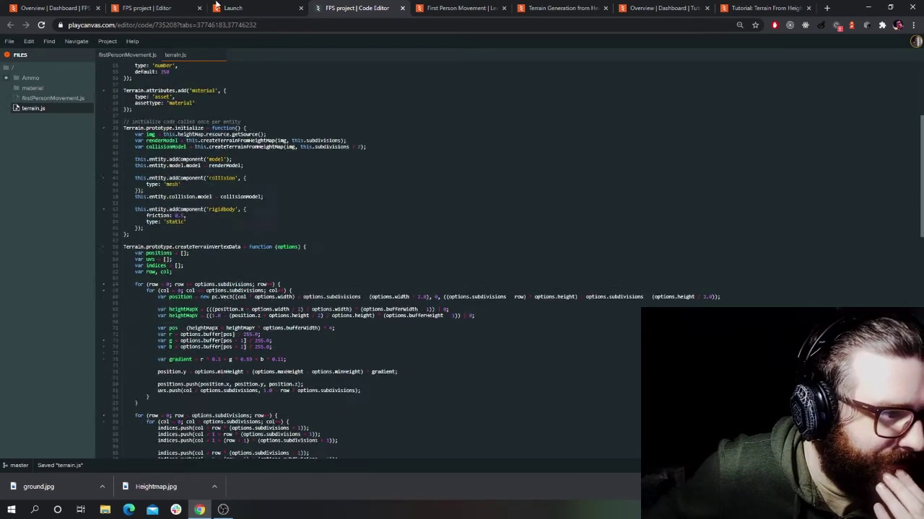
{"action": "left_click", "coordinate": [221, 5]}
{"action": "left_click", "coordinate": [151, 8]}
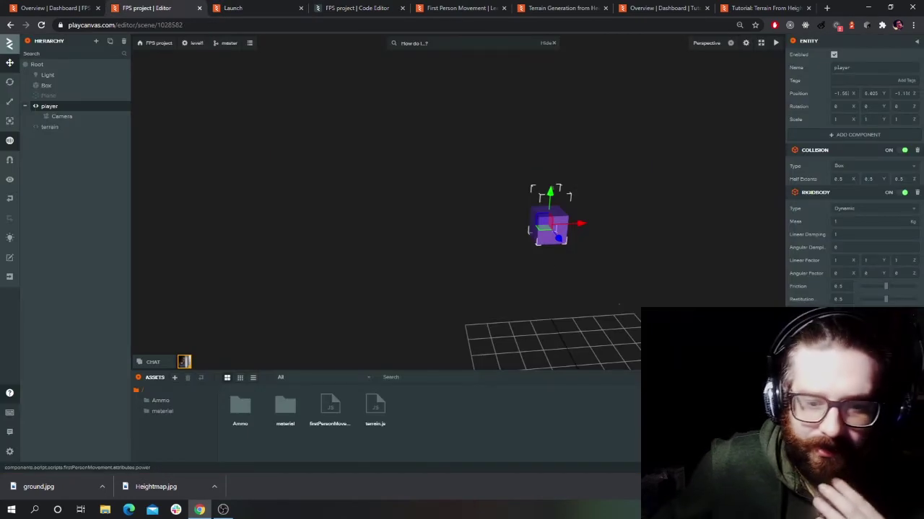
Step: Set the terrain script's maxHeight to 20 and its width to 400 on the terrain entity
{"action": "left_click", "coordinate": [55, 127]}
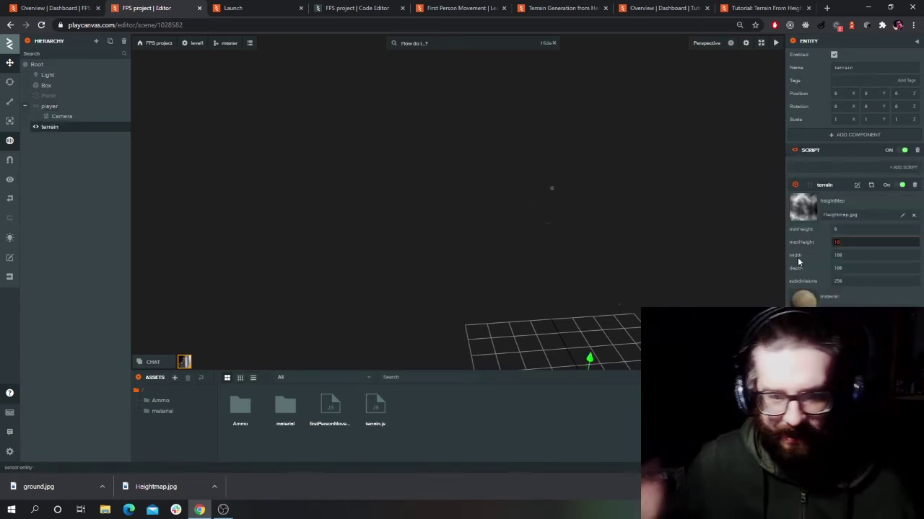
{"action": "left_click", "coordinate": [871, 256]}
{"action": "left_click_drag", "start_coordinate": [841, 256], "coordinate": [780, 248]}
{"action": "type", "text": "400"}
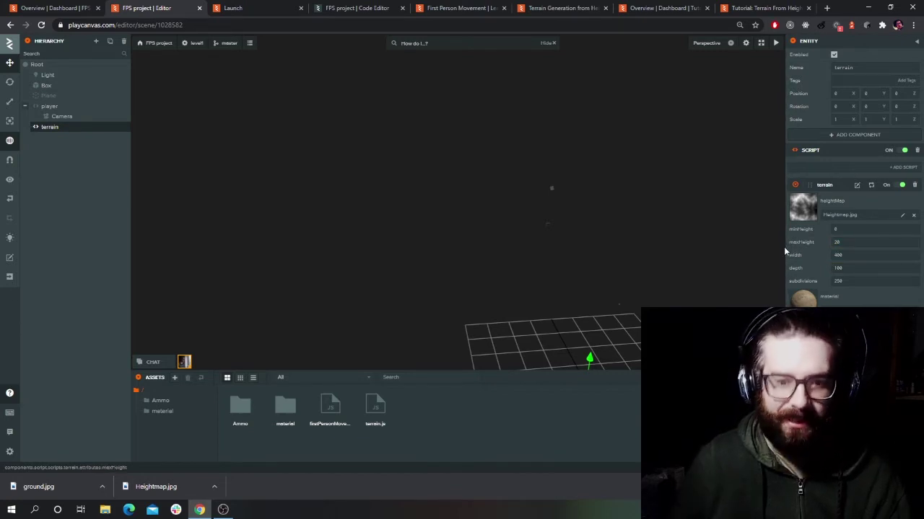
Step: Launch the scene with the resized terrain, close the older launch, look around, and close the running scene
{"action": "left_click", "coordinate": [775, 43]}
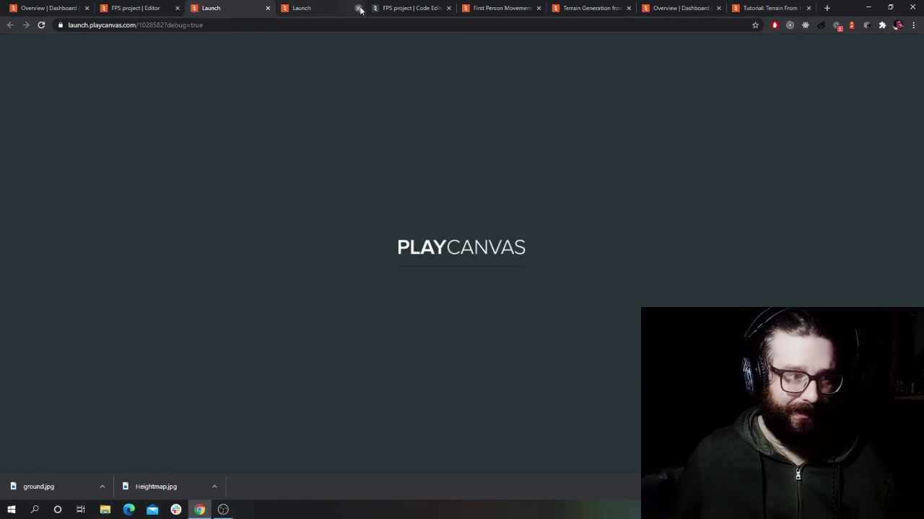
{"action": "left_click", "coordinate": [359, 8]}
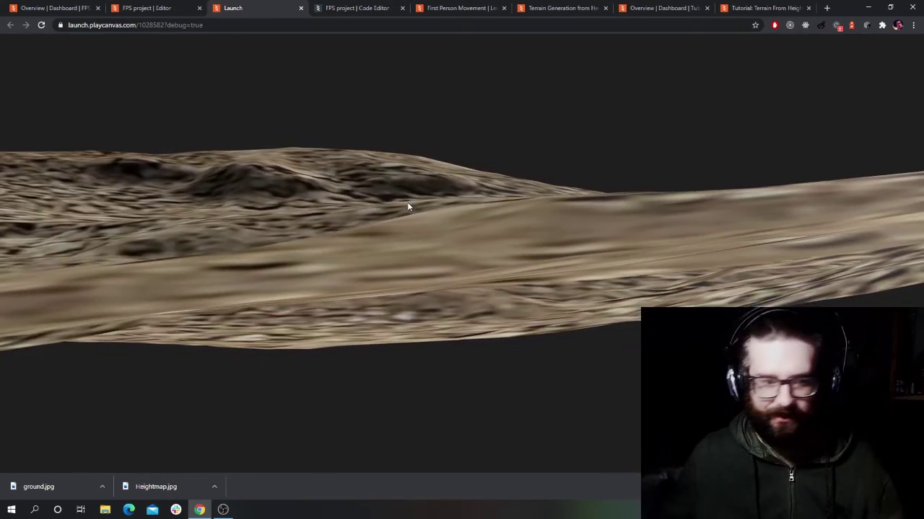
{"action": "left_click", "coordinate": [407, 202]}
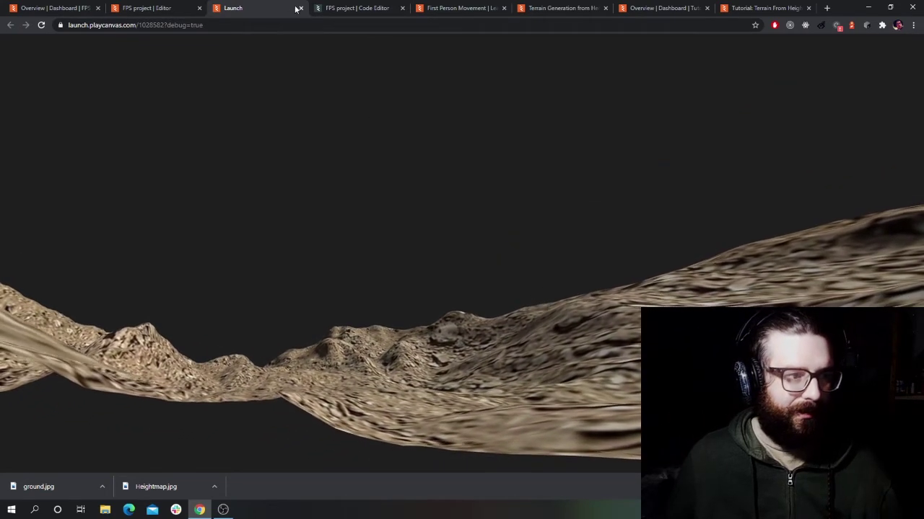
{"action": "key", "text": "ctrl+w"}
Step: Nudge the terrain entity up slightly and raise the player entity to a Y position of about 7
{"action": "right_click_drag", "start_coordinate": [573, 281], "coordinate": [546, 264]}
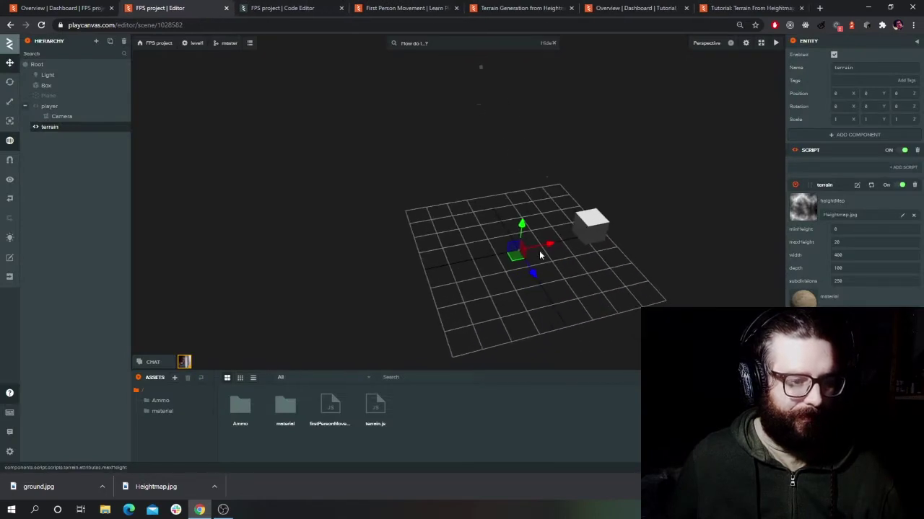
{"action": "mouse_move", "coordinate": [523, 227]}
{"action": "left_mouse_down"}
{"action": "mouse_move", "coordinate": [523, 207]}
{"action": "mouse_move", "coordinate": [520, 224]}
{"action": "left_mouse_up"}
{"action": "left_click", "coordinate": [63, 111]}
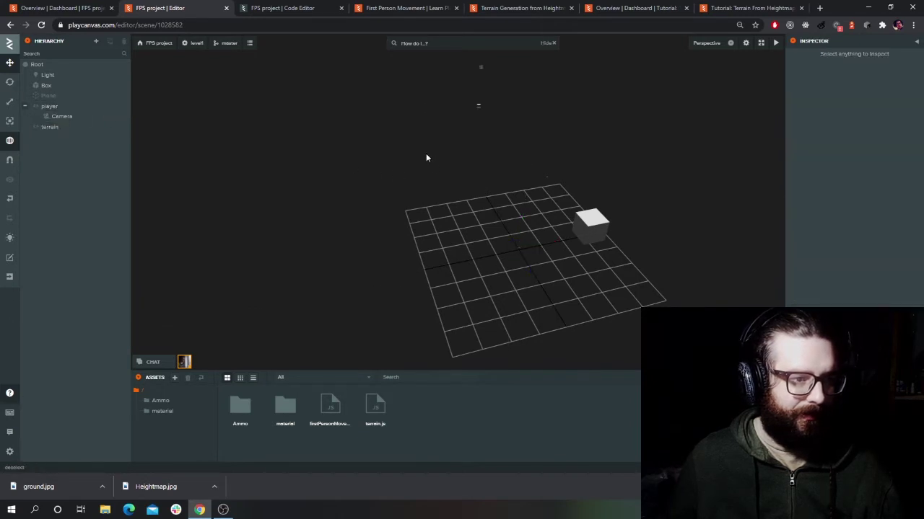
{"action": "left_click", "coordinate": [49, 106]}
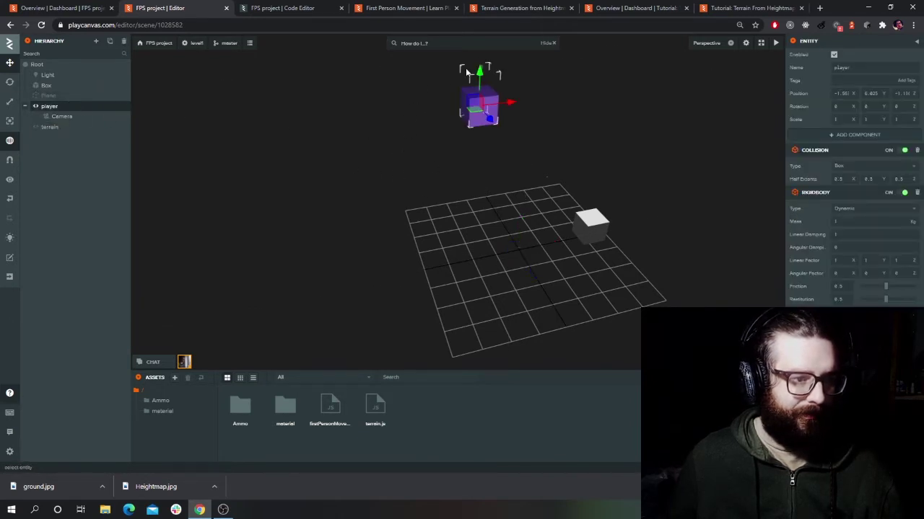
{"action": "left_click_drag", "start_coordinate": [482, 75], "coordinate": [482, 46]}
Step: Launch the scene and walk the raised player forward to test it on the widened terrain
{"action": "left_click", "coordinate": [435, 7]}
{"action": "left_click", "coordinate": [252, 6]}
{"action": "left_click", "coordinate": [178, 7]}
{"action": "left_click", "coordinate": [773, 42]}
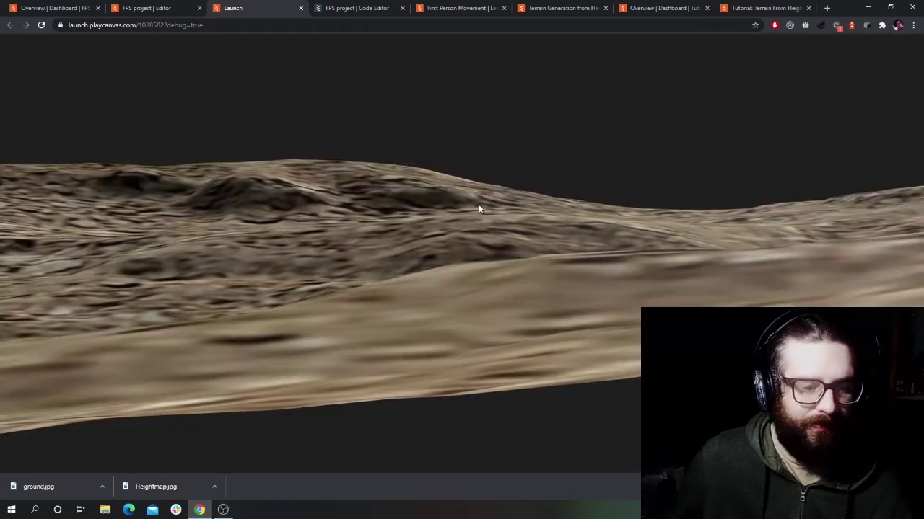
{"action": "left_click", "coordinate": [480, 209]}
{"action": "key", "text": "w"}
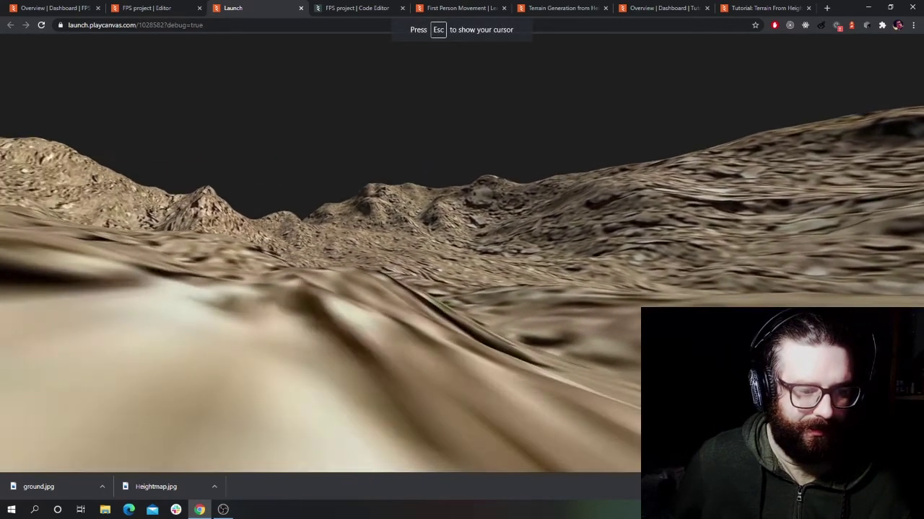
{"action": "key", "text": "w"}
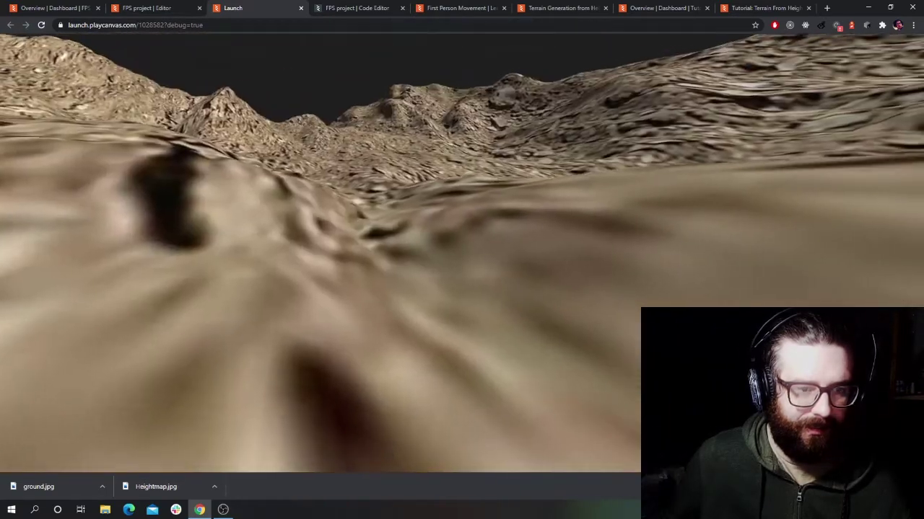
{"action": "key", "text": "w"}
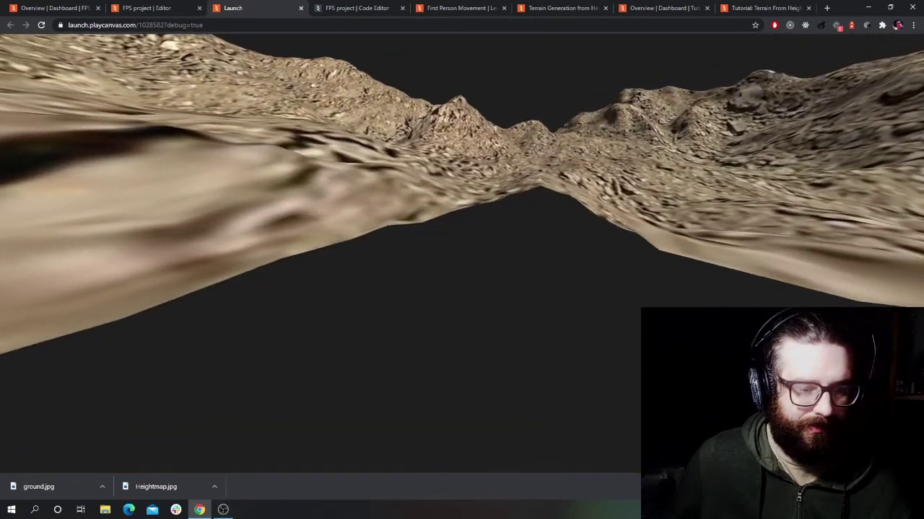
{"action": "key", "text": "w"}
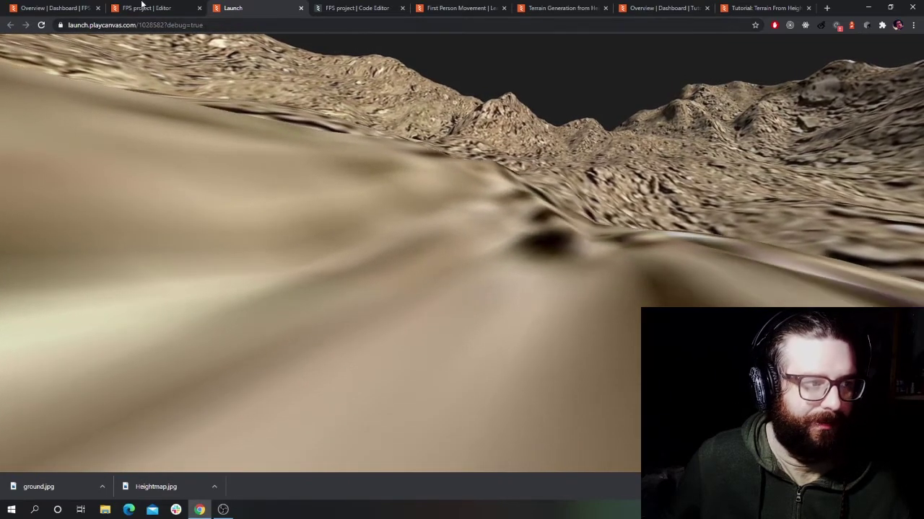
Step: Set the terrain entity's maxHeight attribute to 15 in the scene editor
{"action": "left_click", "coordinate": [136, 8]}
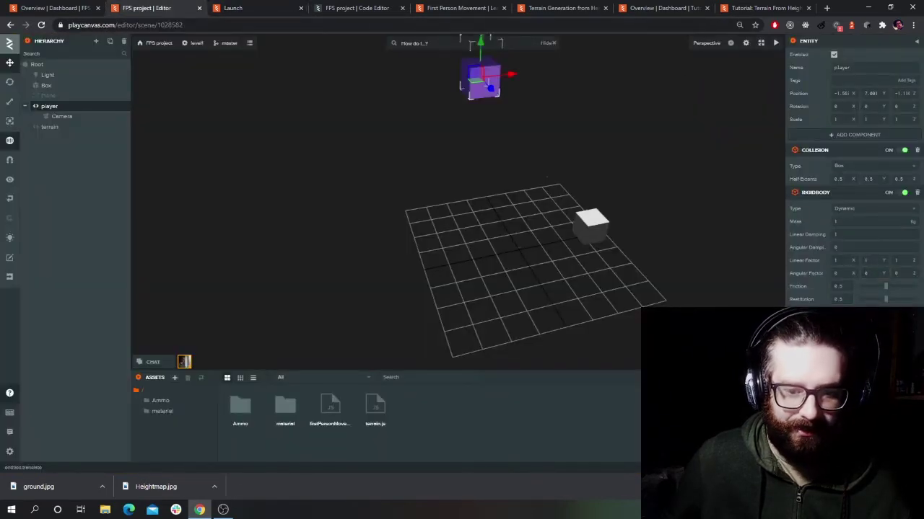
{"action": "left_click", "coordinate": [49, 127]}
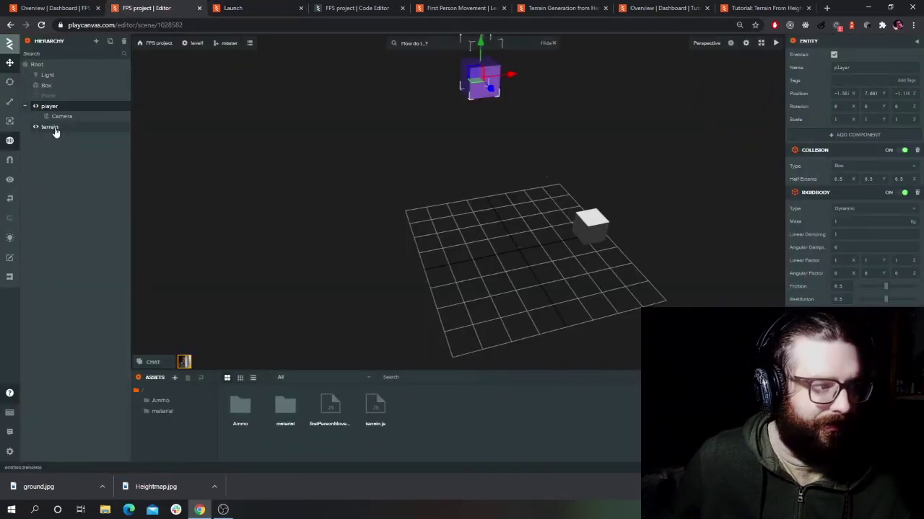
{"action": "type", "text": "15"}
{"action": "key", "text": "Return"}
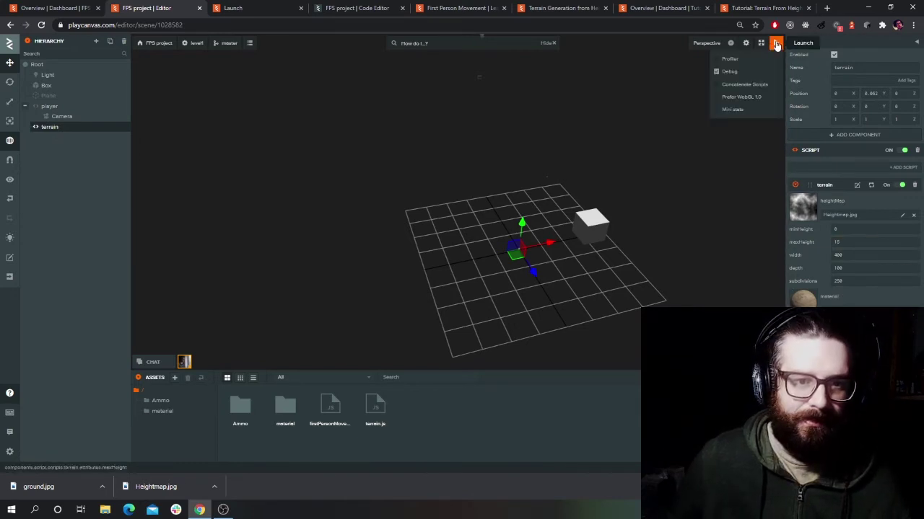
Step: Launch the scene again, close the older launch, and walk the player across the lowered terrain hills
{"action": "left_click", "coordinate": [775, 44]}
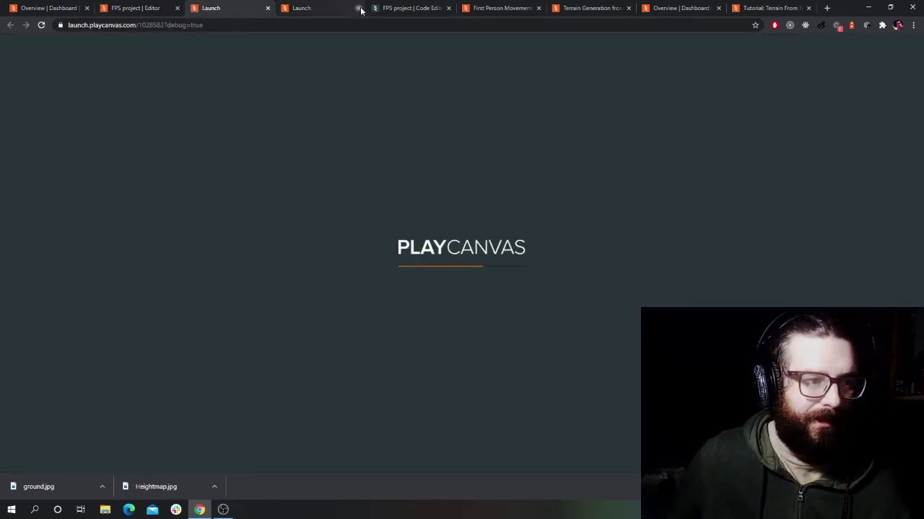
{"action": "key", "text": "ctrl+w"}
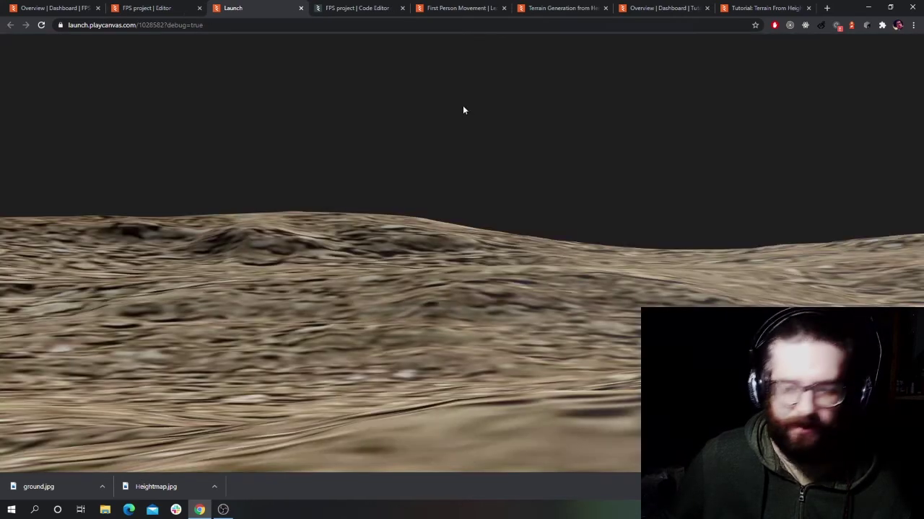
{"action": "left_click", "coordinate": [464, 109]}
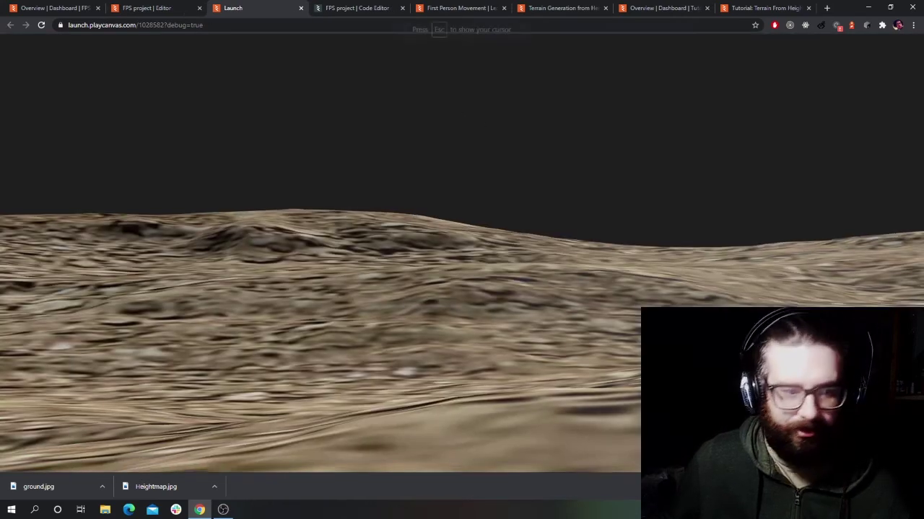
{"action": "key", "text": "w"}
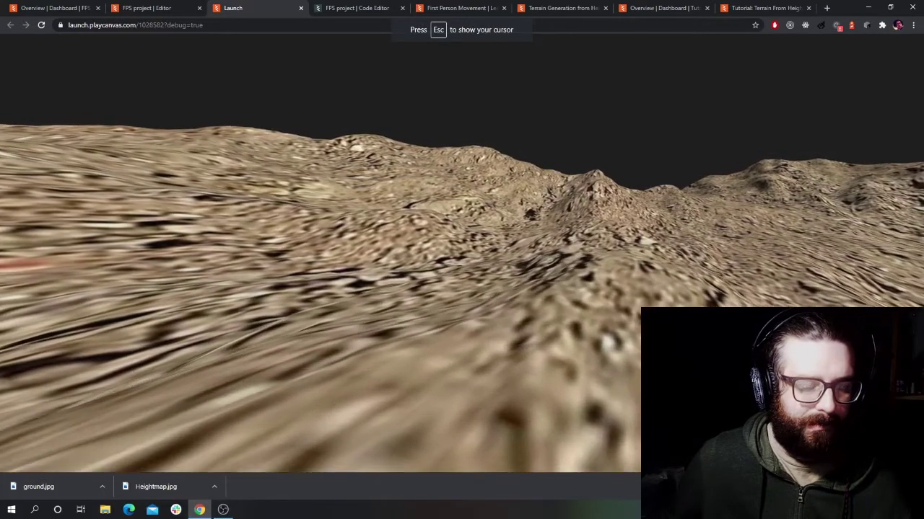
{"action": "key", "text": "w"}
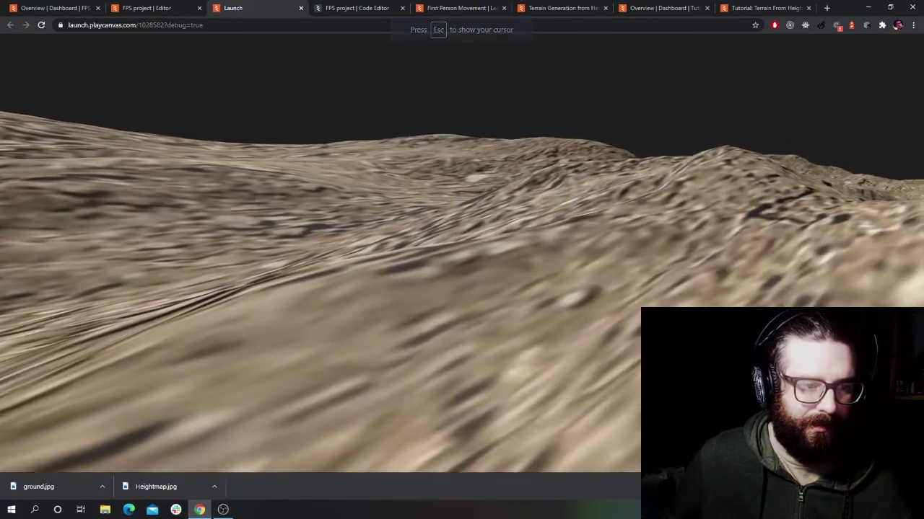
{"action": "key", "text": "w"}
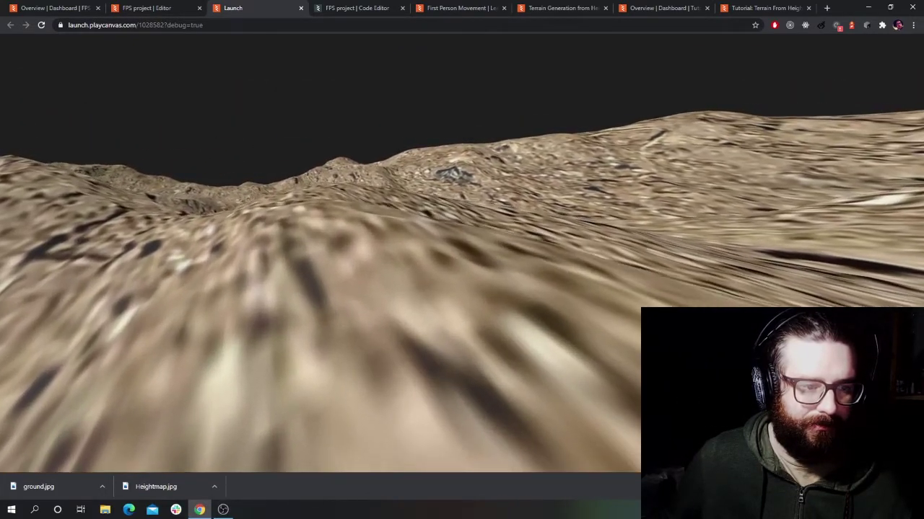
Step: Return to the scene editor and adjust the power attribute of the player's firstPersonMovement script
{"action": "key", "text": "Escape"}
{"action": "left_click", "coordinate": [184, 5]}
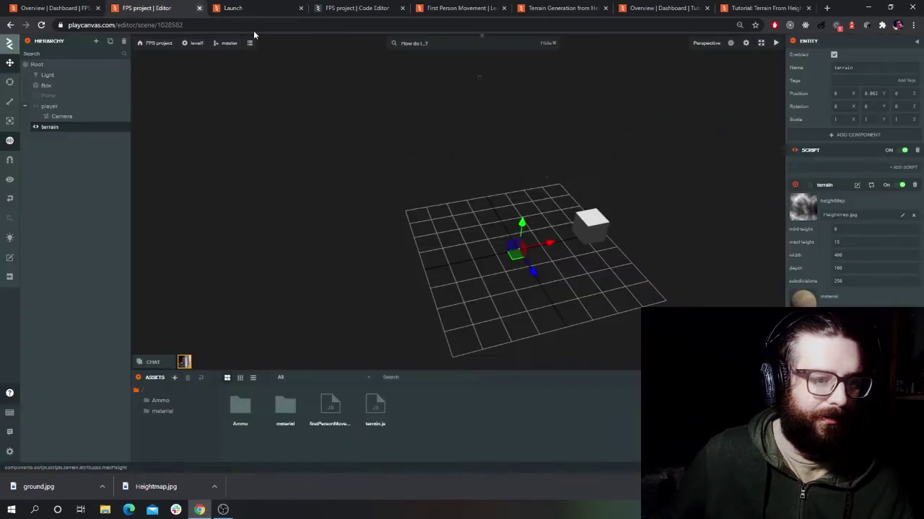
{"action": "left_click", "coordinate": [40, 108]}
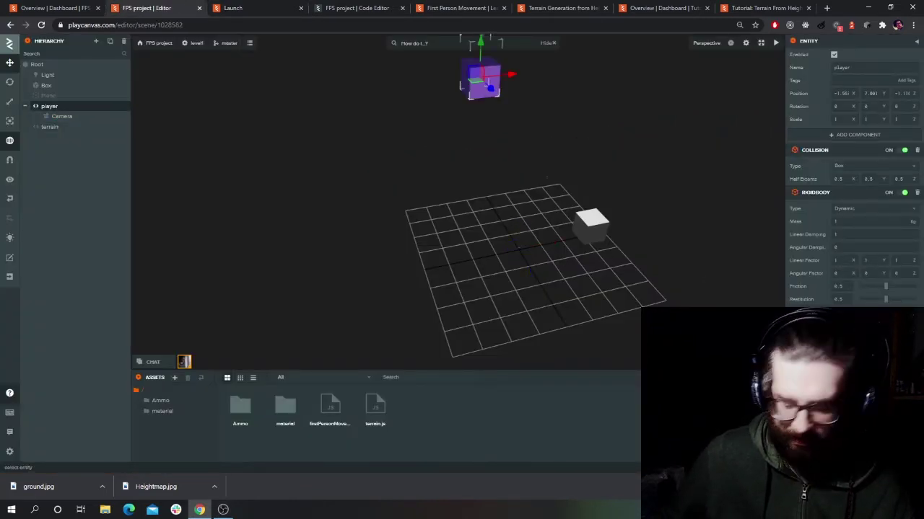
Step: Launch the scene in place of the older launch and walk the player across the terrain to test the movement power
{"action": "left_click", "coordinate": [774, 43]}
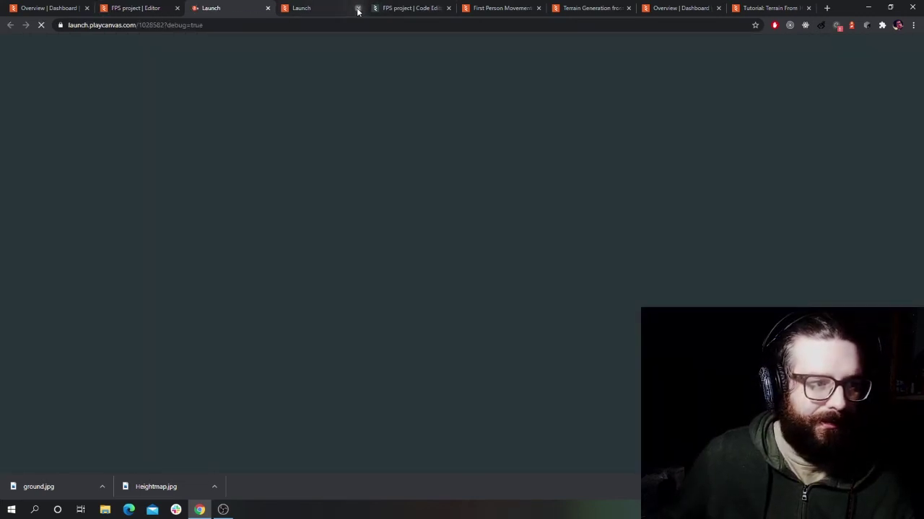
{"action": "left_click", "coordinate": [358, 8]}
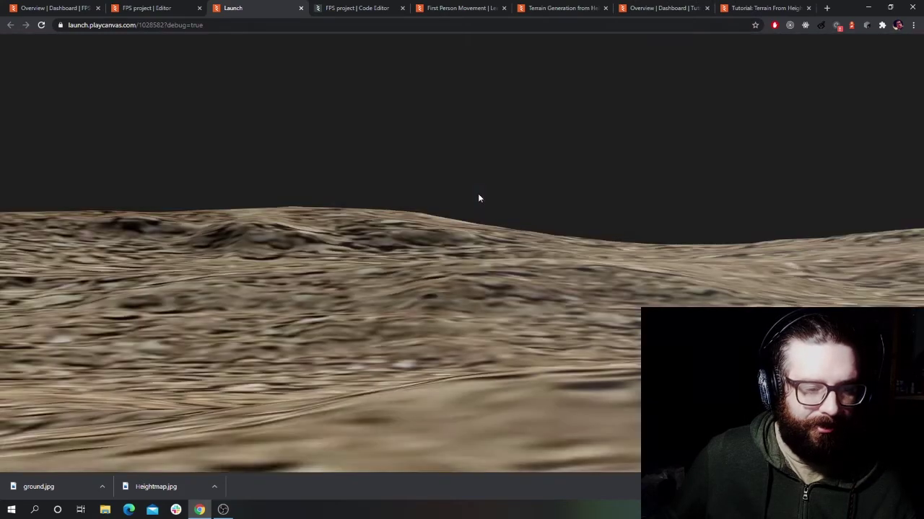
{"action": "left_click", "coordinate": [478, 198]}
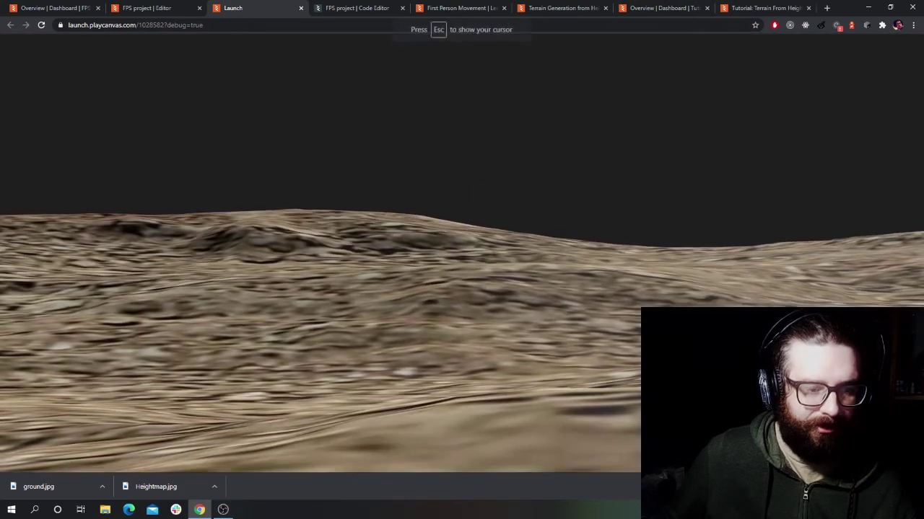
{"action": "key", "text": "w"}
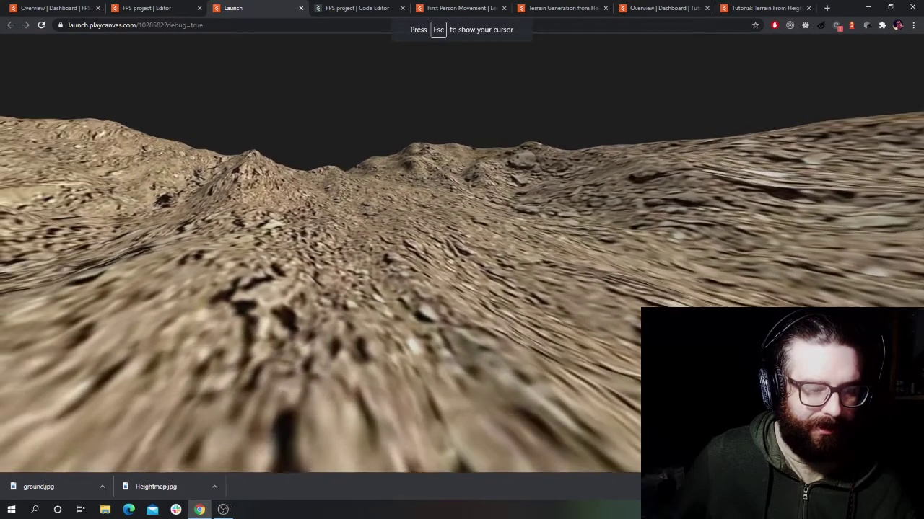
{"action": "key", "text": "w"}
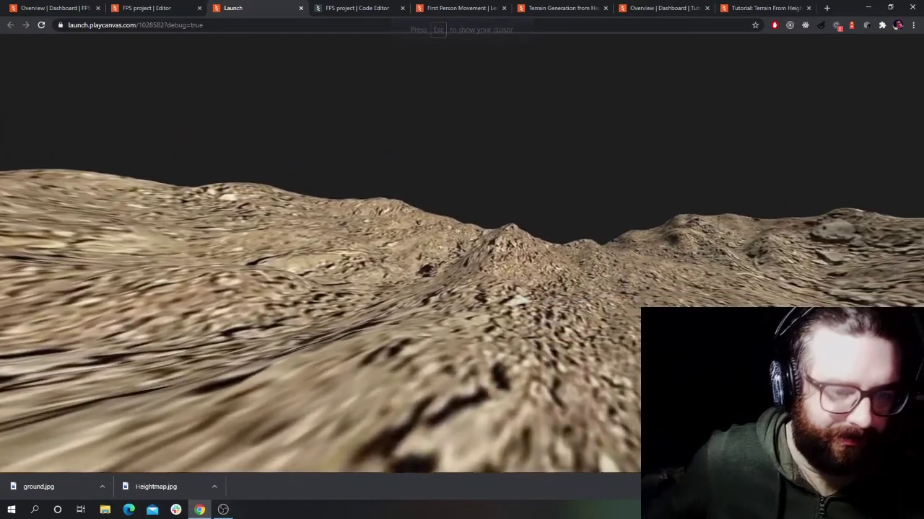
{"action": "key", "text": "w"}
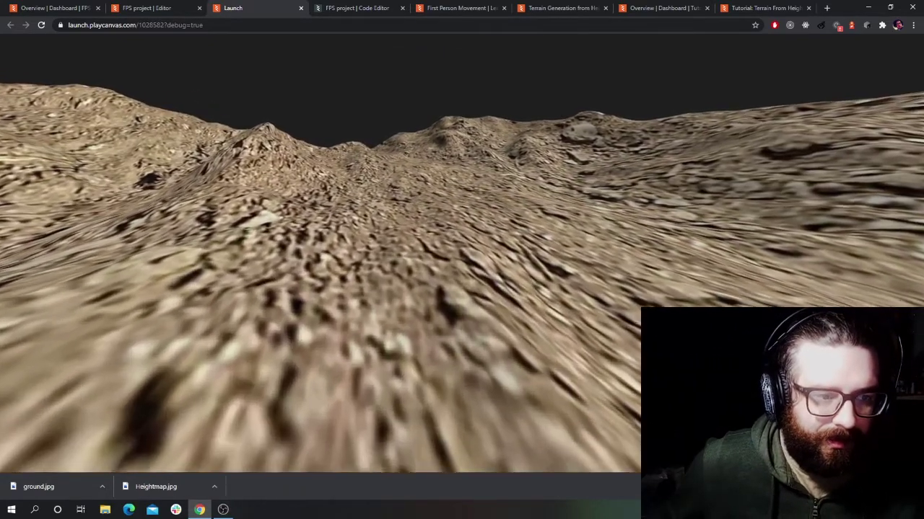
{"action": "key", "text": "w"}
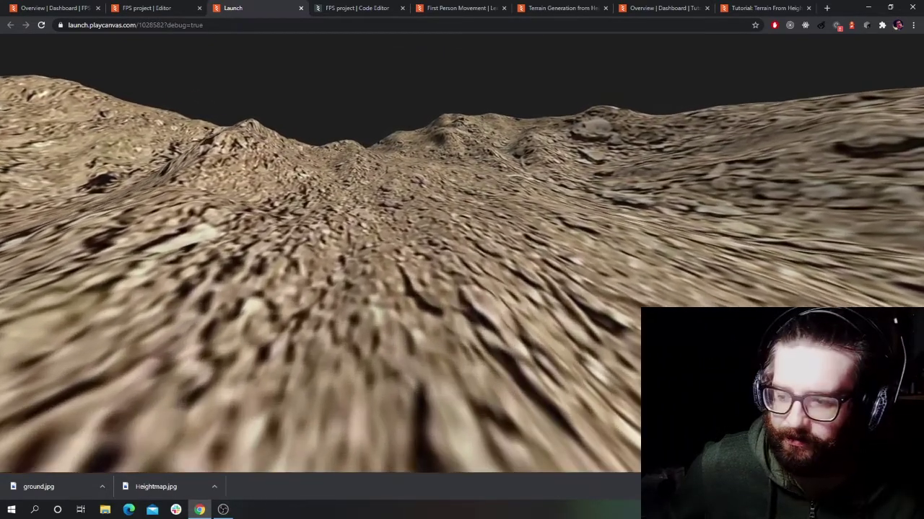
{"action": "key", "text": "w"}
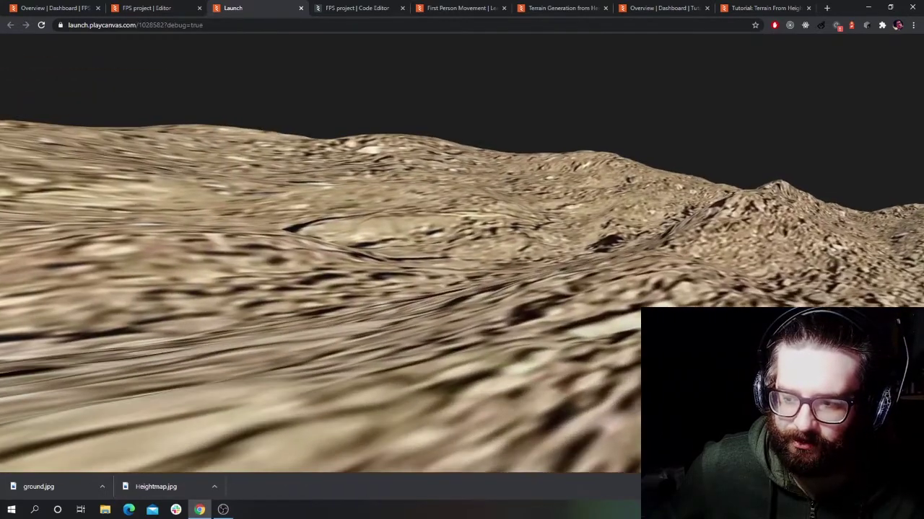
{"action": "key", "text": "w"}
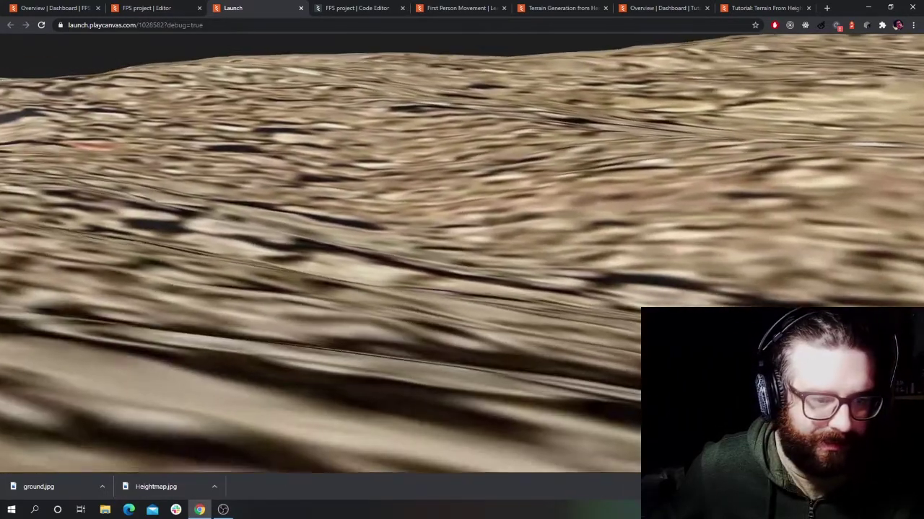
{"action": "key", "text": "w"}
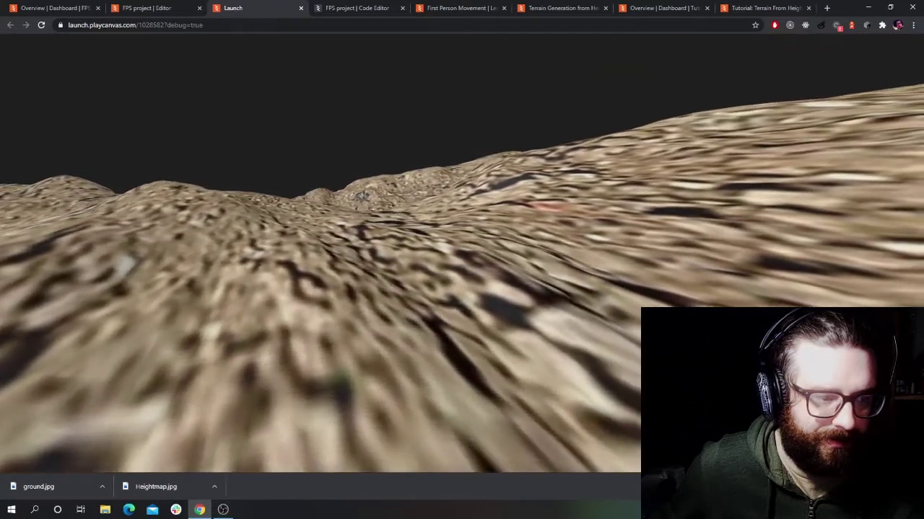
{"action": "key", "text": "w"}
{"action": "key", "text": "w"}
{"action": "key", "text": "w"}
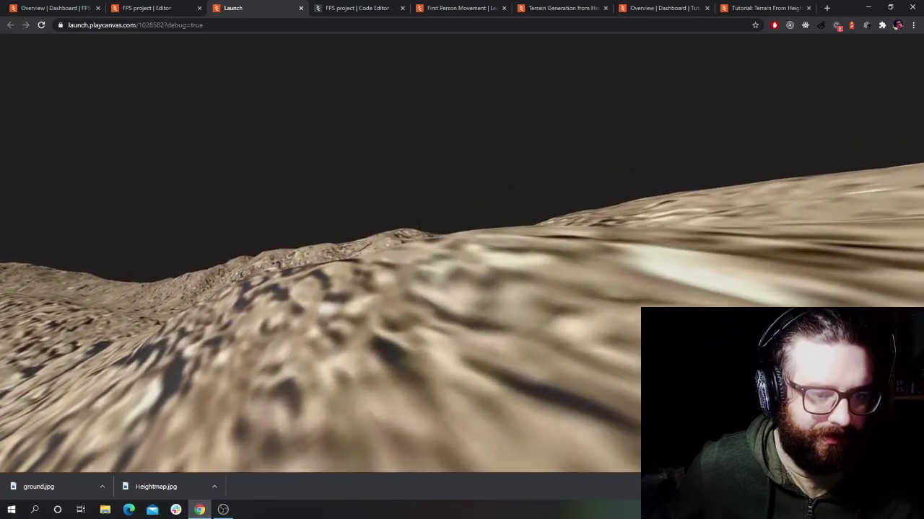
{"action": "key", "text": "w"}
{"action": "key", "text": "w"}
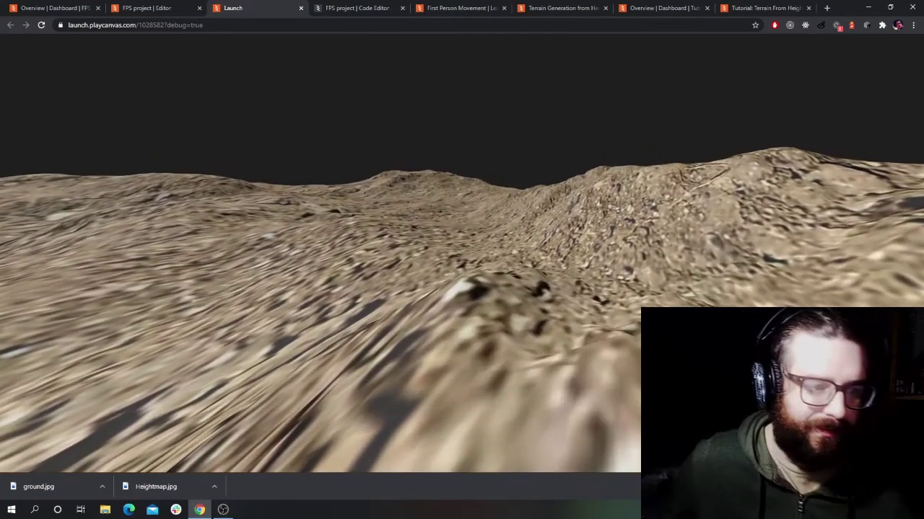
{"action": "key", "text": "w"}
{"action": "key", "text": "w"}
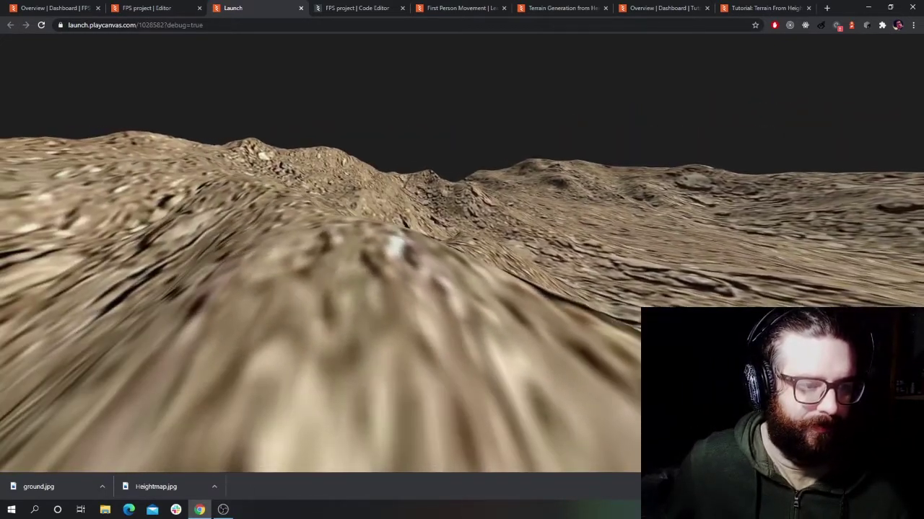
Step: Set the terrain entity's width attribute to 800 in the scene editor
{"action": "key", "text": "Escape"}
{"action": "left_click", "coordinate": [136, 7]}
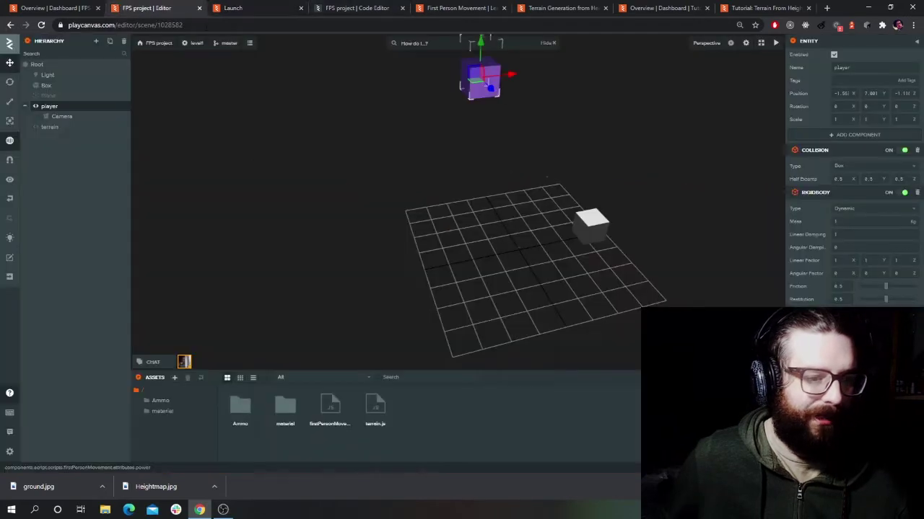
{"action": "left_click", "coordinate": [51, 127]}
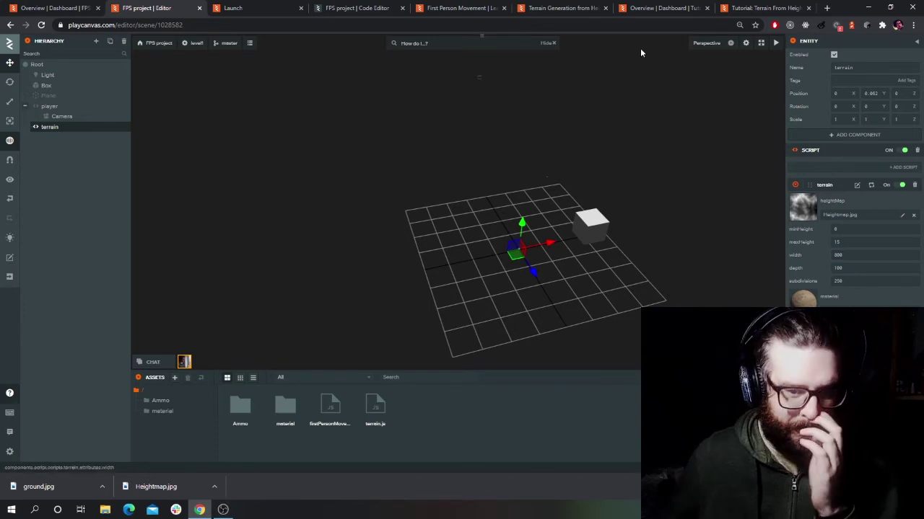
Step: Reload the launched scene and walk the player forward to test the widened terrain
{"action": "left_click", "coordinate": [270, 8]}
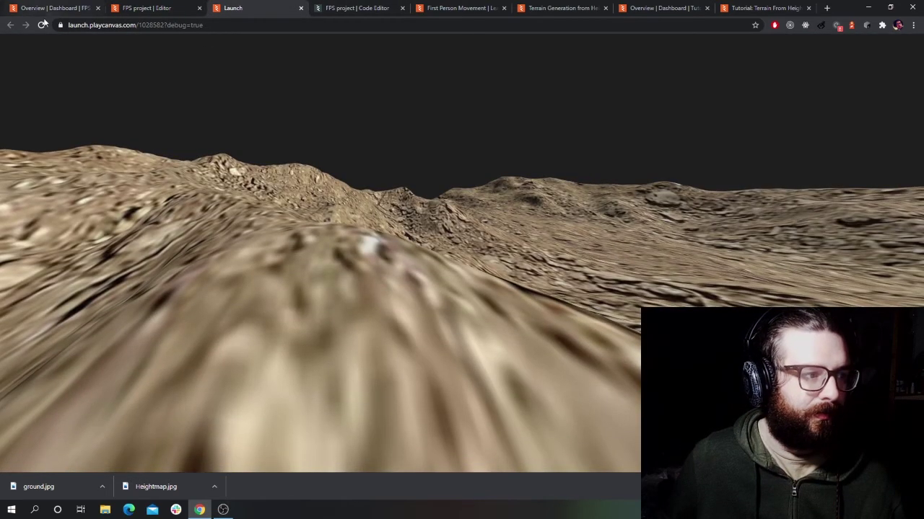
{"action": "left_click", "coordinate": [42, 25]}
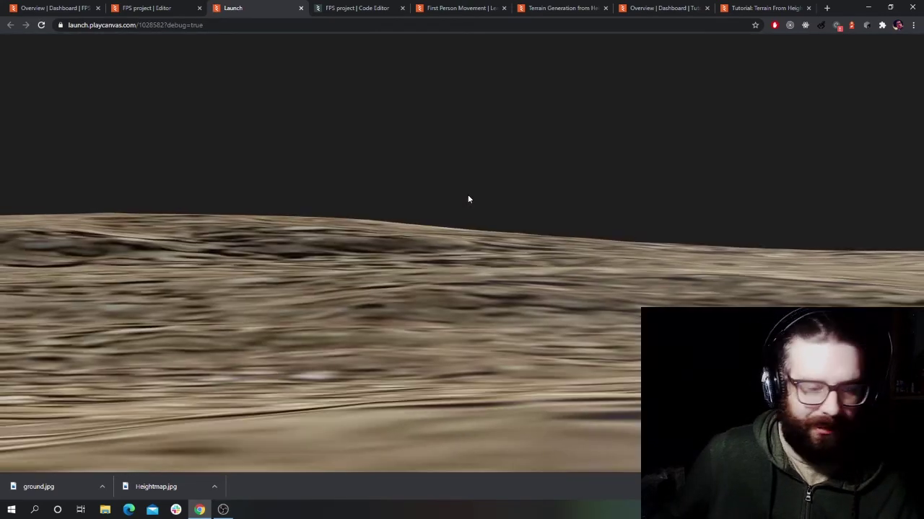
{"action": "left_click", "coordinate": [467, 200]}
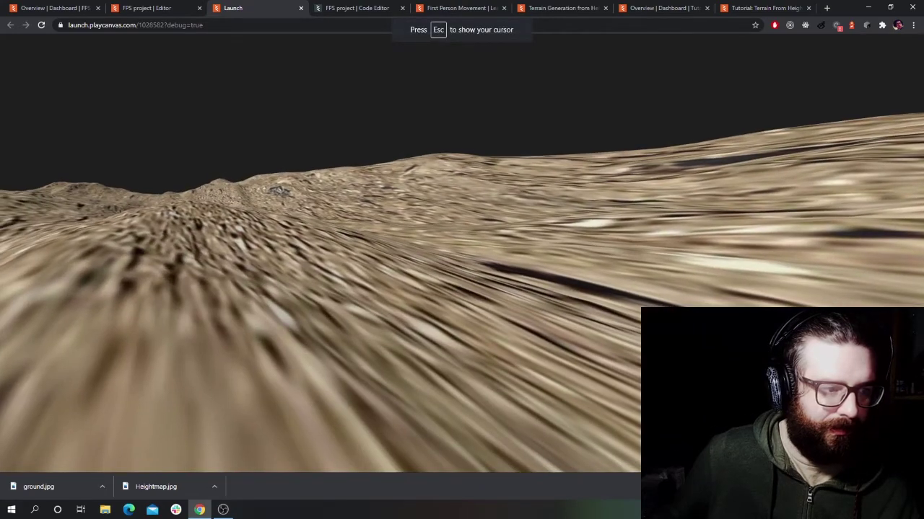
{"action": "key", "text": "w"}
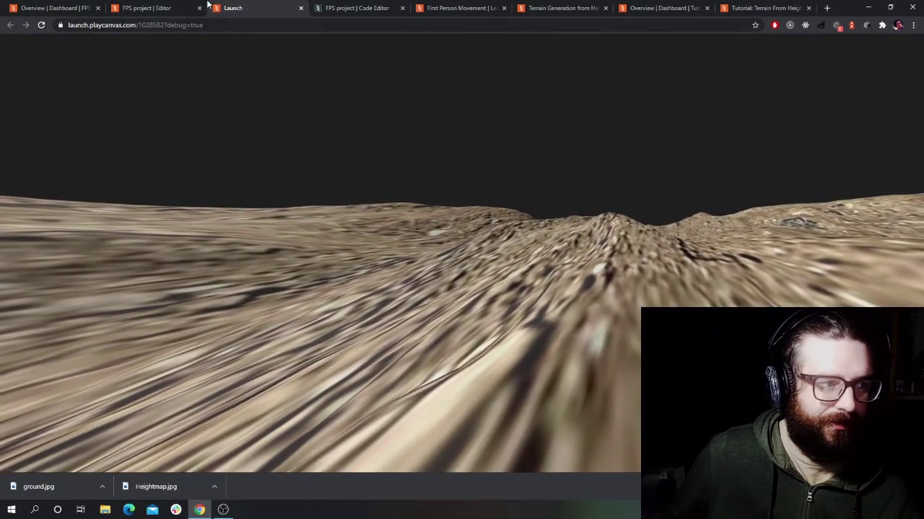
Step: Set the terrain script's subdivisions to 500 and reload the launched scene
{"action": "key", "text": "Escape"}
{"action": "left_click", "coordinate": [192, 7]}
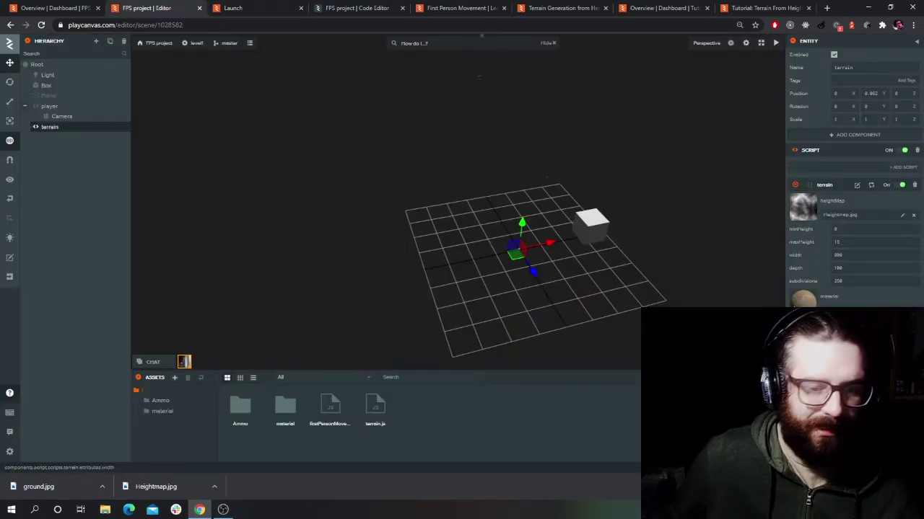
{"action": "left_click_drag", "start_coordinate": [843, 281], "coordinate": [817, 282]}
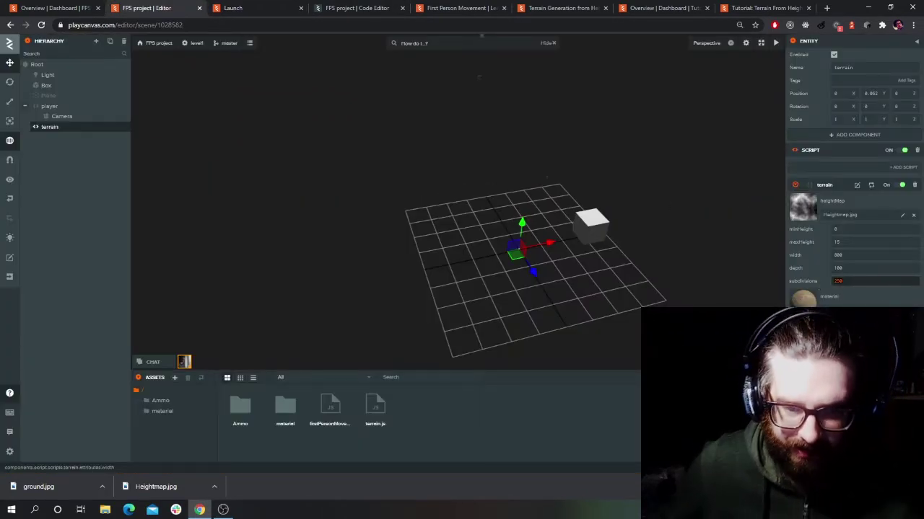
{"action": "type", "text": "500"}
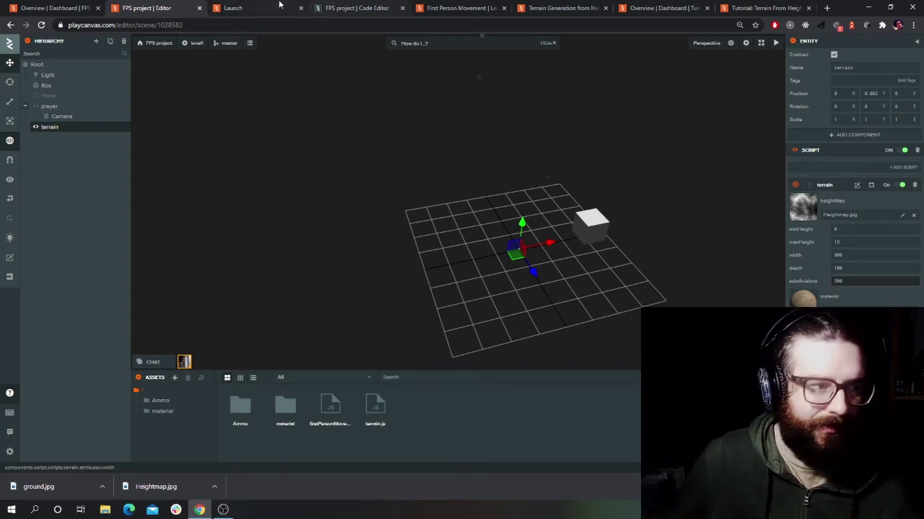
{"action": "left_click", "coordinate": [238, 8]}
{"action": "left_click", "coordinate": [41, 25]}
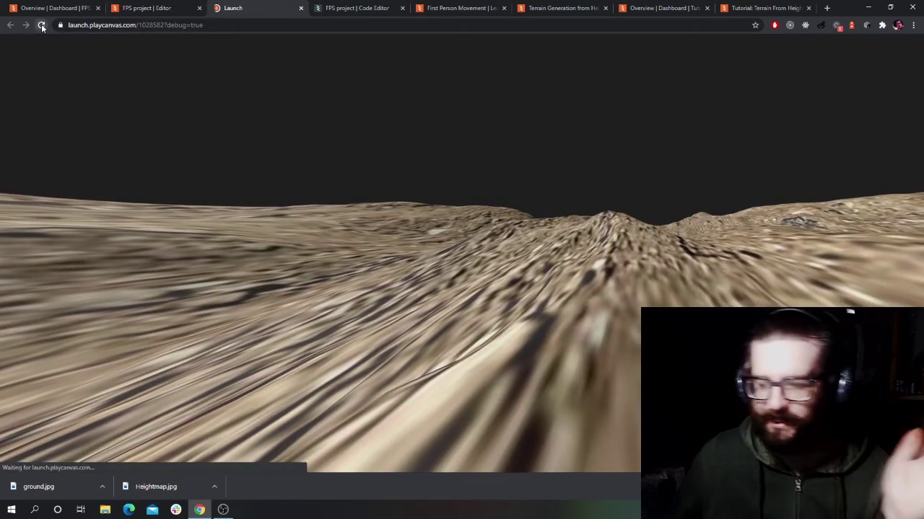
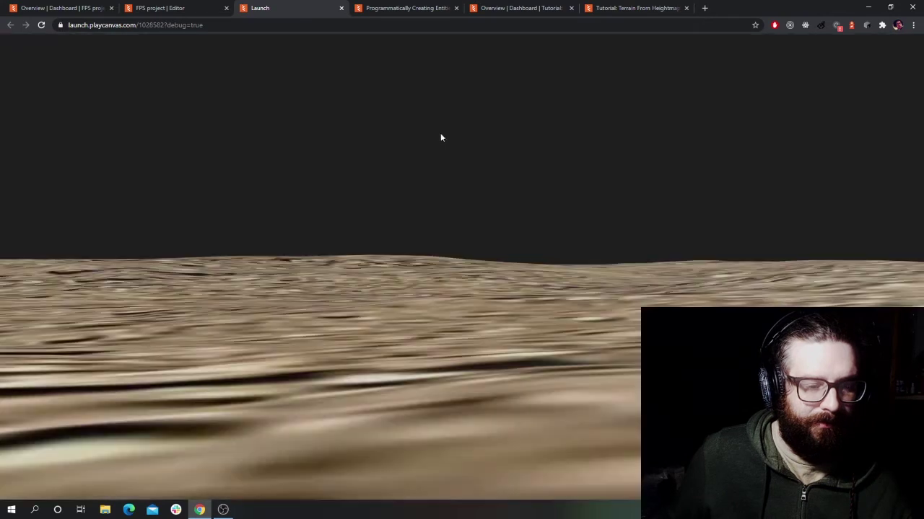
Step: Walk the player over the enlarged terrain in the launched scene to check its surface and ground texture
{"action": "left_click", "coordinate": [440, 137]}
{"action": "key", "text": "w"}
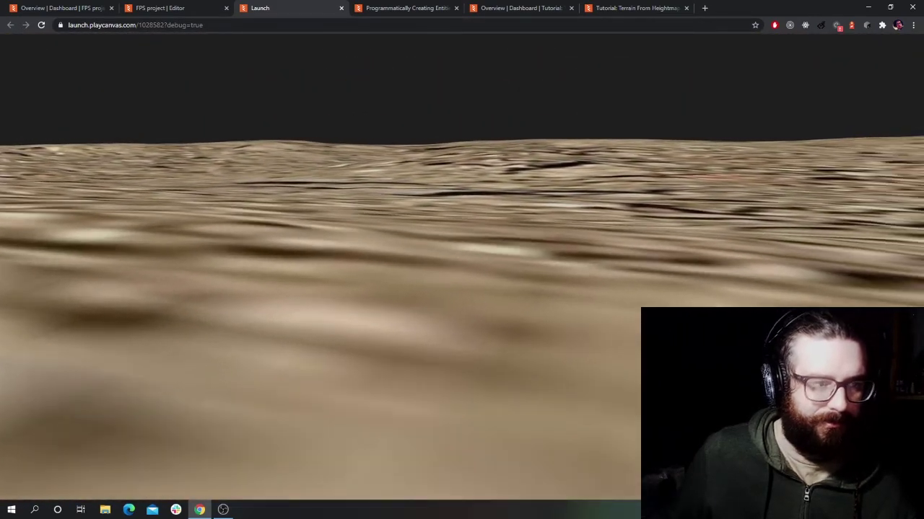
{"action": "key", "text": "Escape"}
Step: Open the floor material from the material assets folder in the scene editor
{"action": "key", "text": "ctrl+shift+Tab"}
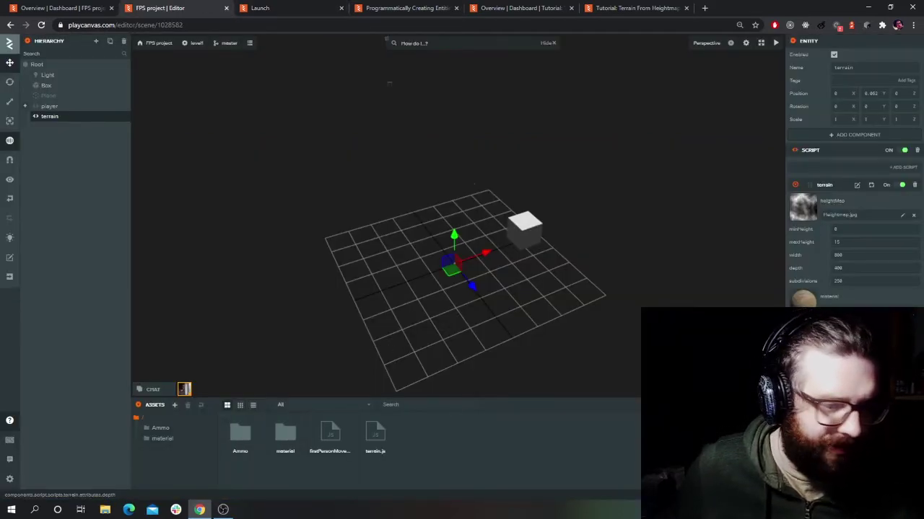
{"action": "left_click", "coordinate": [803, 298]}
{"action": "left_click", "coordinate": [581, 386]}
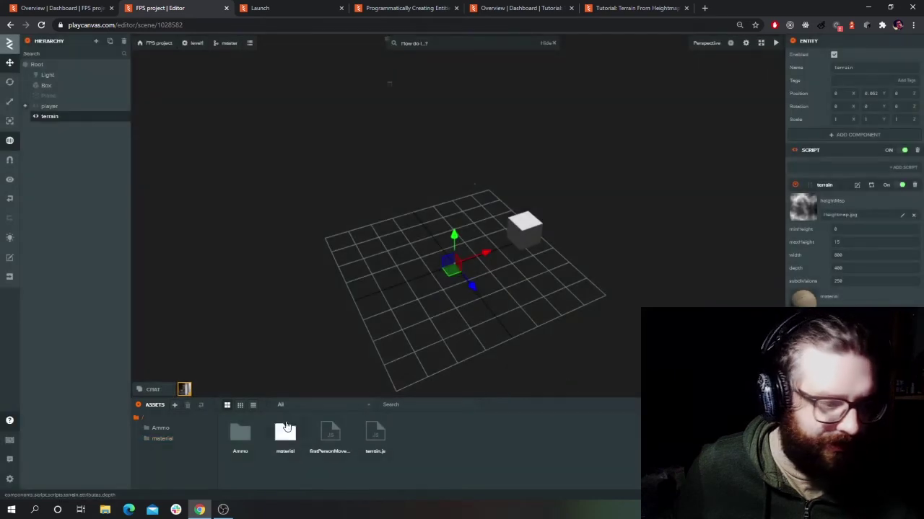
{"action": "left_click", "coordinate": [163, 438]}
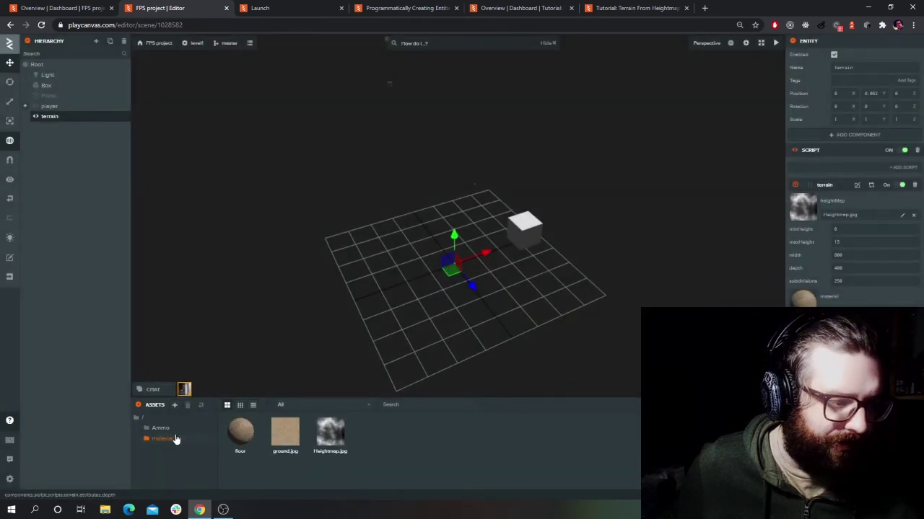
{"action": "key", "text": "Escape"}
{"action": "left_click", "coordinate": [253, 438]}
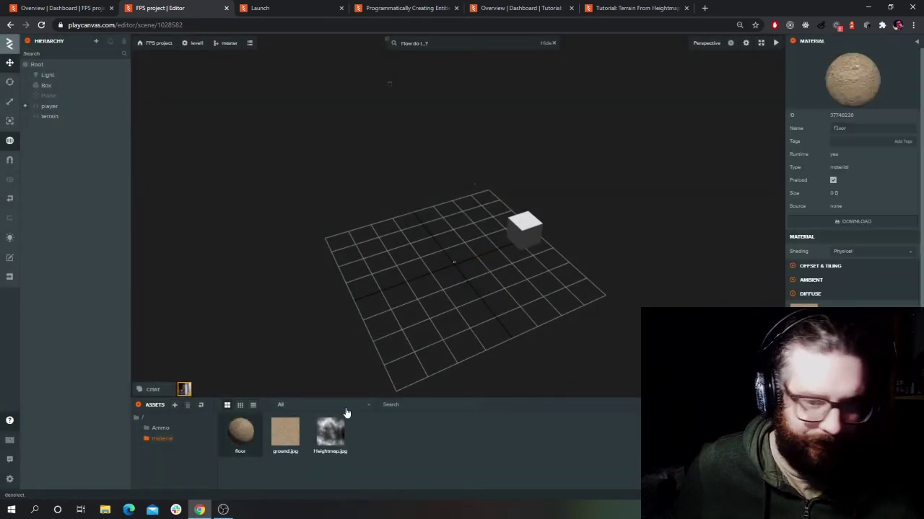
{"action": "scroll", "coordinate": [847, 284], "scroll_direction": "down", "scroll_amount": 1}
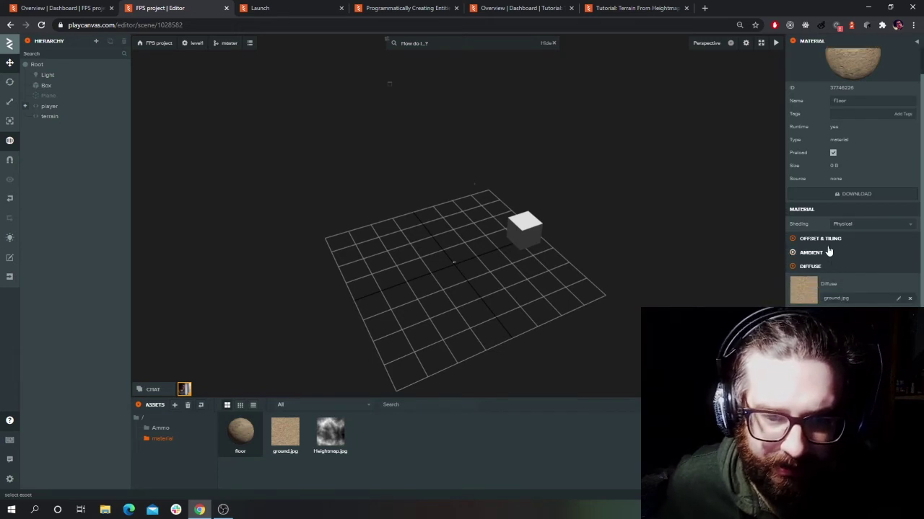
Step: Set the floor material's tiling to 50 in both U and V
{"action": "left_click", "coordinate": [829, 240]}
{"action": "left_click", "coordinate": [849, 279]}
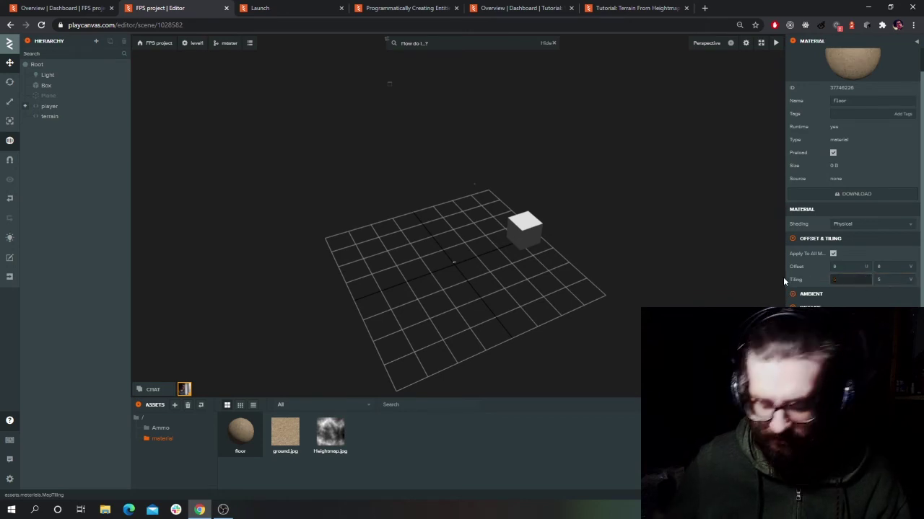
{"action": "type", "text": "100"}
{"action": "key", "text": "BackSpace"}
{"action": "key", "text": "BackSpace"}
{"action": "key", "text": "BackSpace"}
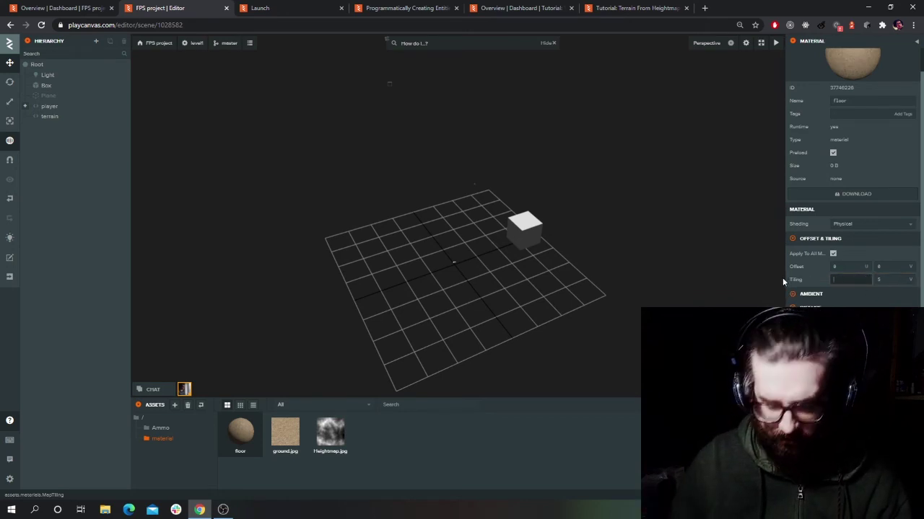
{"action": "type", "text": "50"}
{"action": "key", "text": "Tab"}
{"action": "type", "text": "50"}
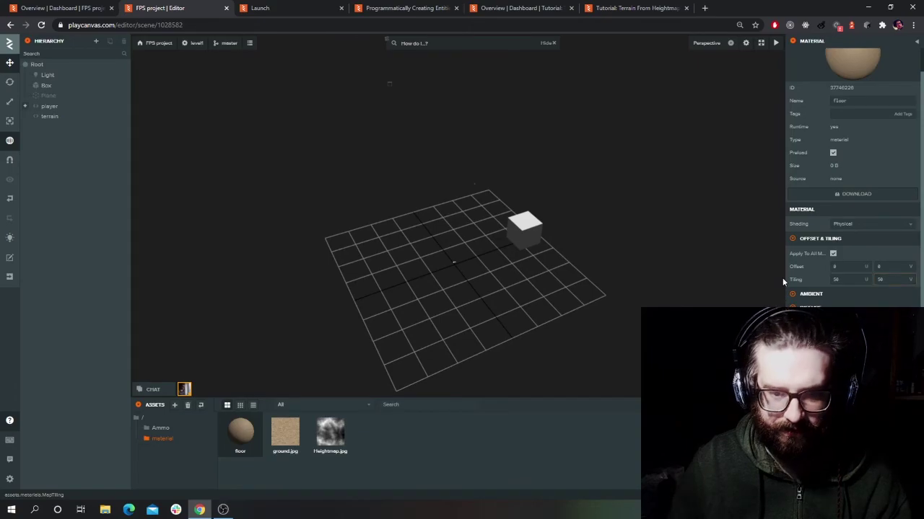
Step: Look around the launched scene as the player to check the floor material's ground texture tiling
{"action": "key", "text": "Return"}
{"action": "left_click", "coordinate": [252, 8]}
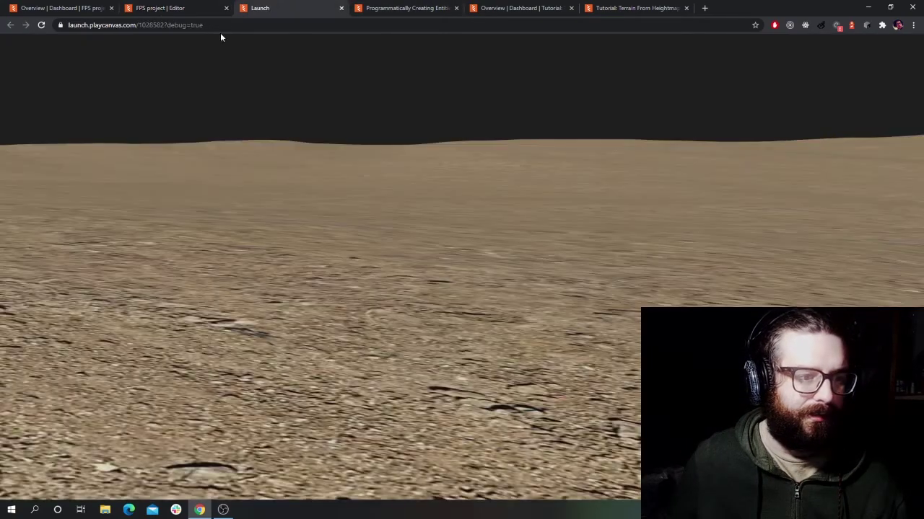
{"action": "left_click", "coordinate": [462, 259]}
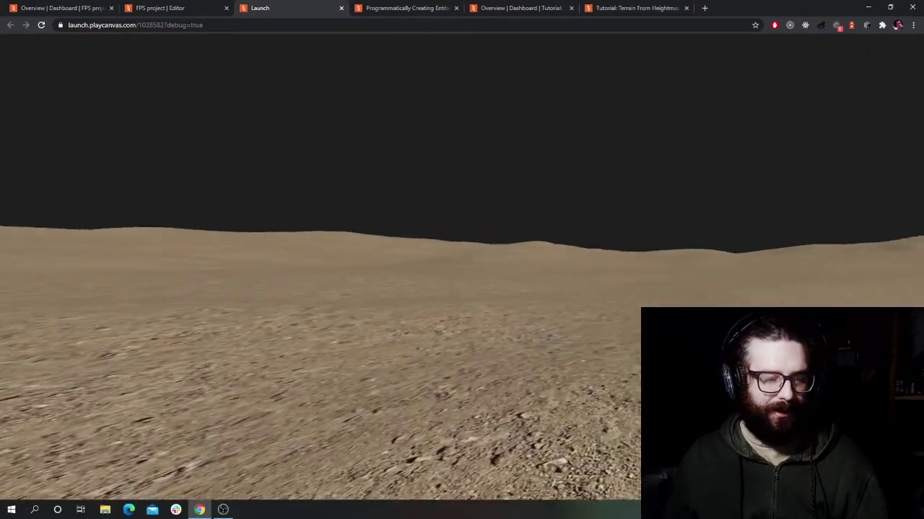
Step: Set the terrain script's maxHeight to 25 in the scene editor and close the old launched scene
{"action": "left_click", "coordinate": [166, 8]}
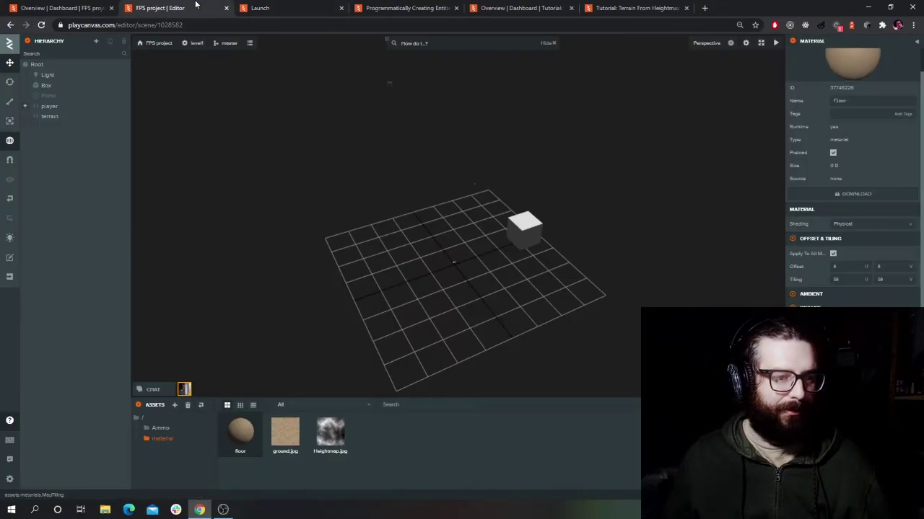
{"action": "scroll", "coordinate": [795, 307], "scroll_direction": "down", "scroll_amount": 1}
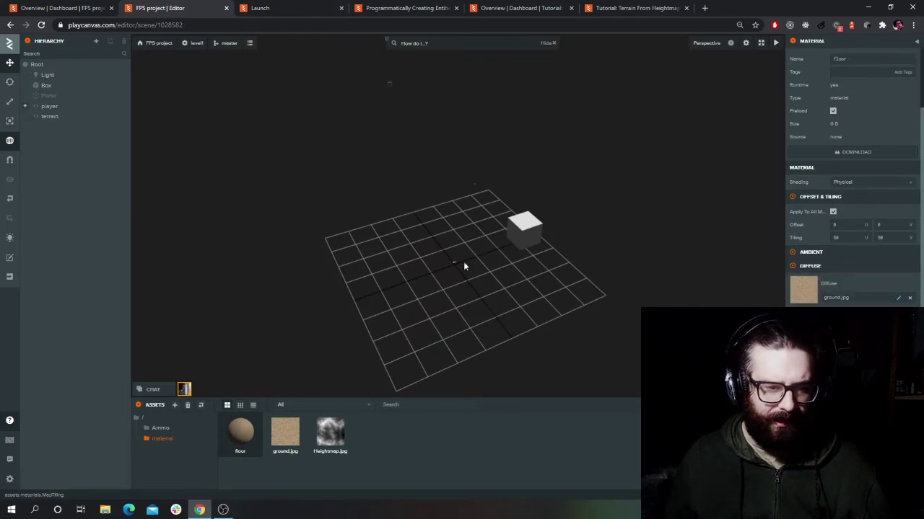
{"action": "left_click", "coordinate": [94, 119]}
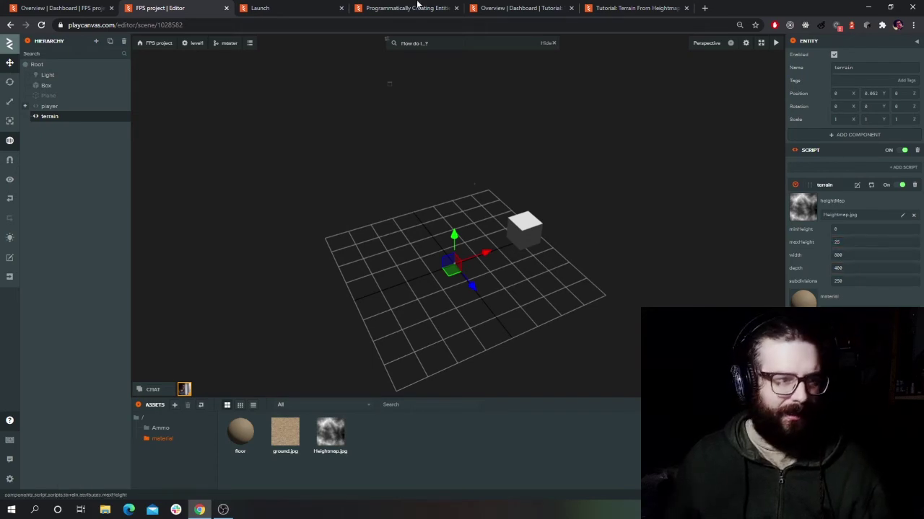
{"action": "left_click", "coordinate": [343, 5]}
{"action": "left_click", "coordinate": [349, 33]}
{"action": "key", "text": "Escape"}
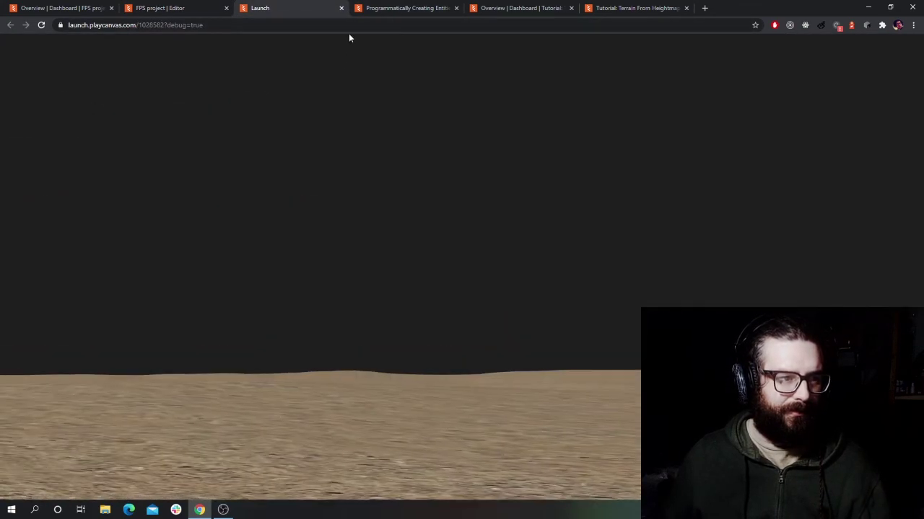
{"action": "left_click", "coordinate": [342, 9]}
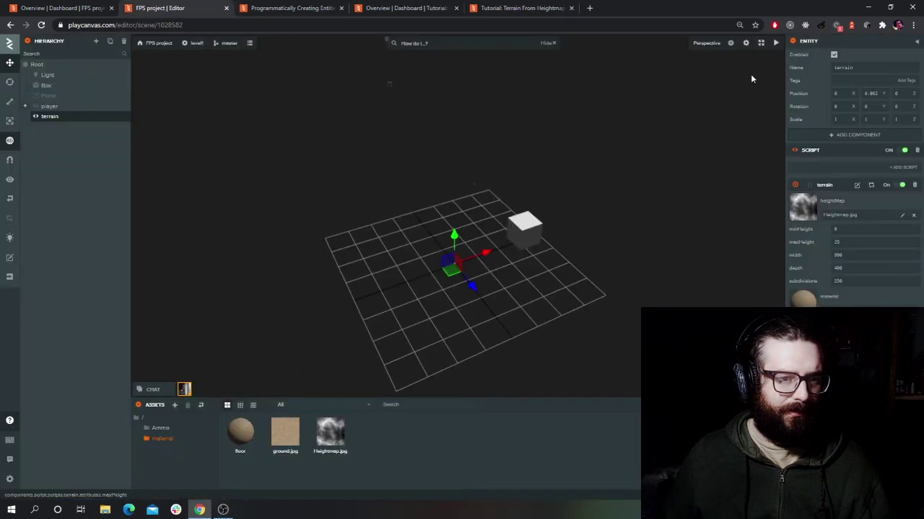
Step: Launch the level again and inspect the raised terrain from the player's view
{"action": "left_click", "coordinate": [770, 41]}
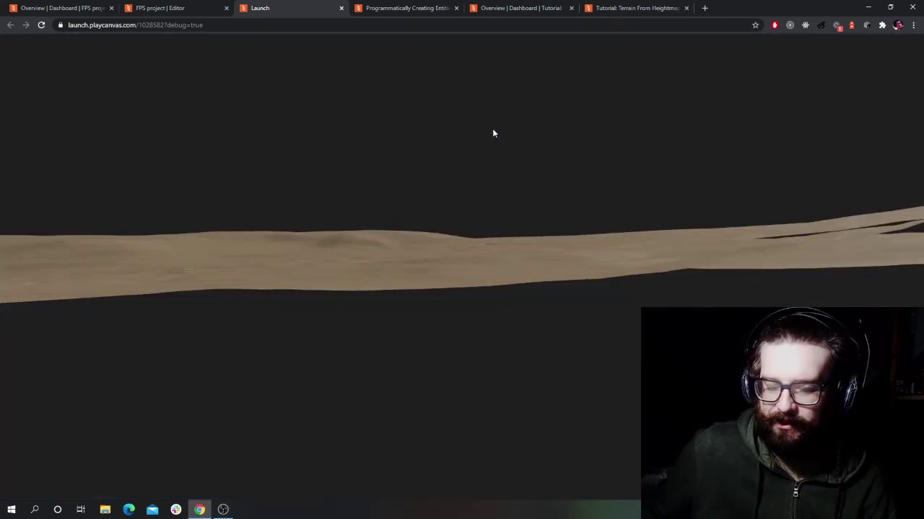
{"action": "left_click", "coordinate": [493, 132]}
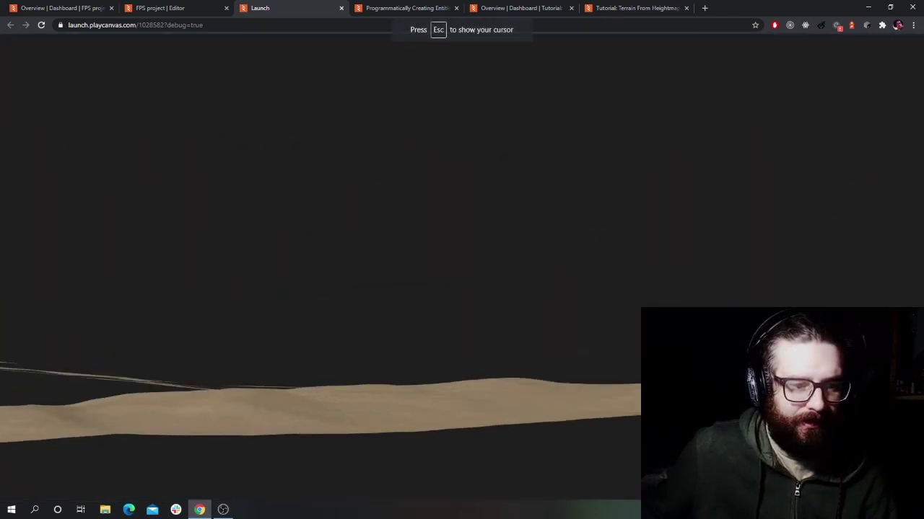
{"action": "key", "text": "Escape"}
Step: Set the terrain script's maxHeight to 15 and launch the scene again
{"action": "left_click", "coordinate": [213, 6]}
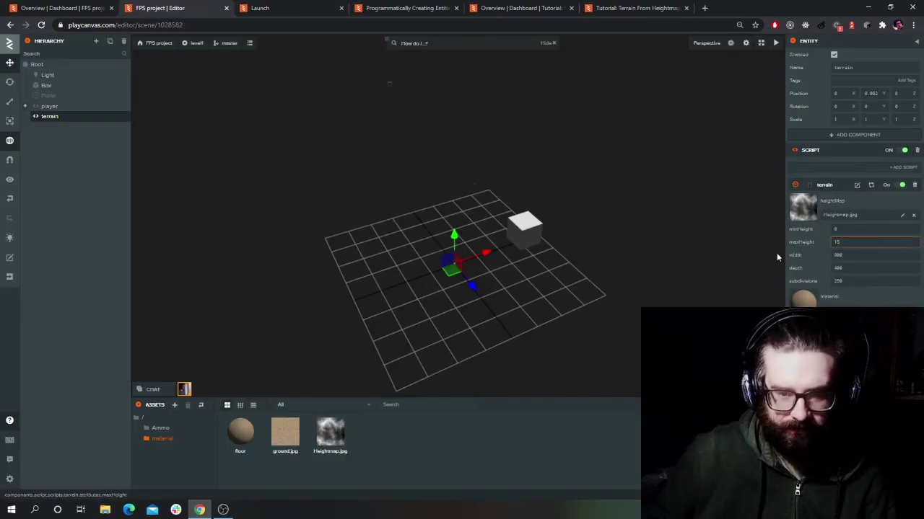
{"action": "left_click", "coordinate": [776, 42]}
{"action": "left_click", "coordinate": [172, 9]}
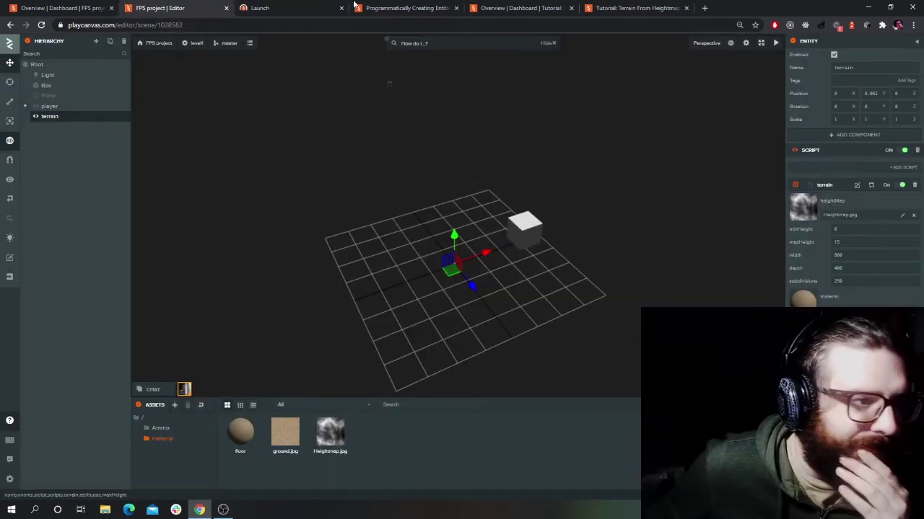
{"action": "left_click", "coordinate": [312, 5]}
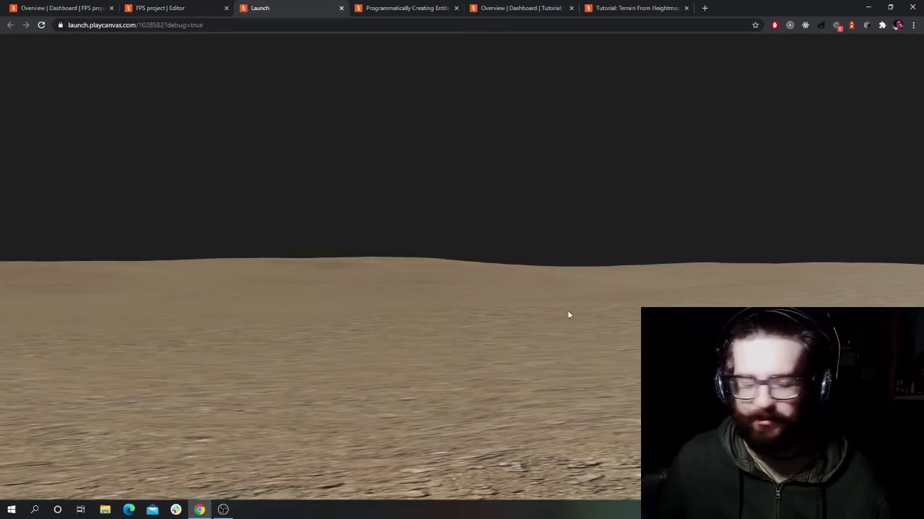
Step: Walk the player forward over the relaunched terrain to check its hills and ground texture
{"action": "left_click", "coordinate": [567, 312]}
{"action": "key", "text": "w"}
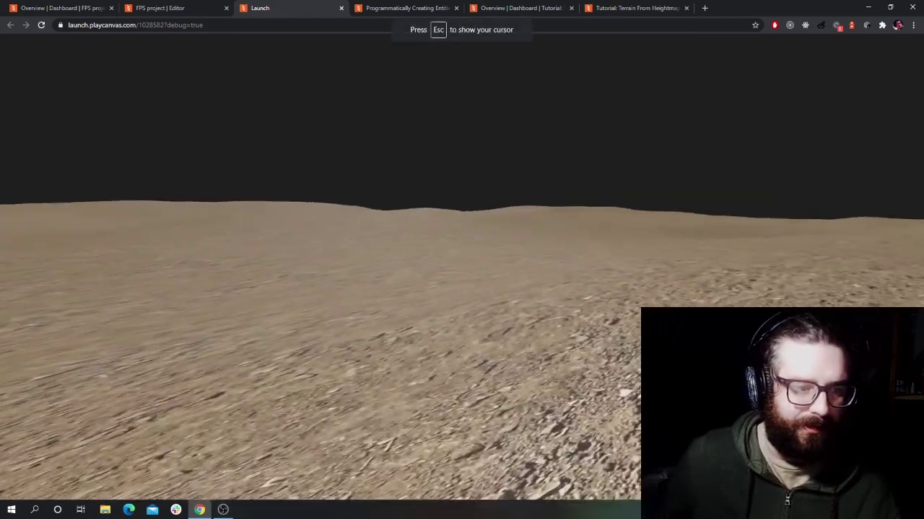
{"action": "key", "text": "w"}
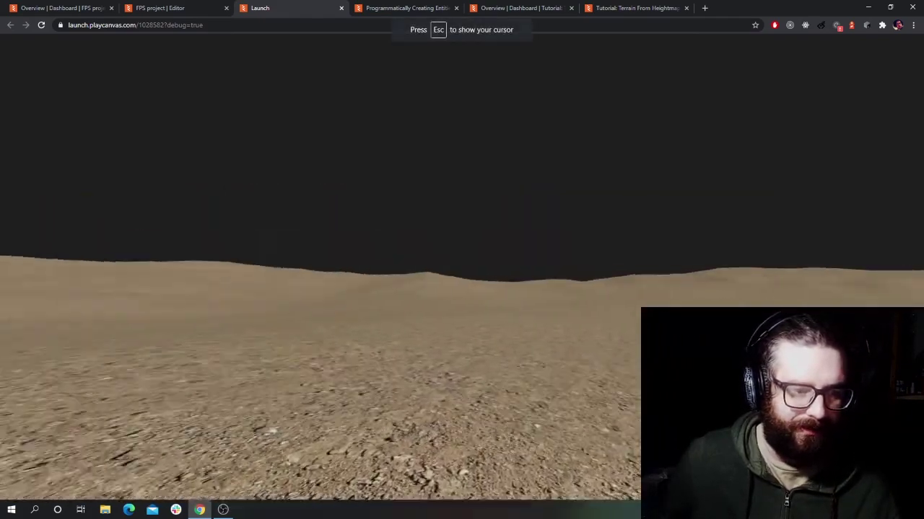